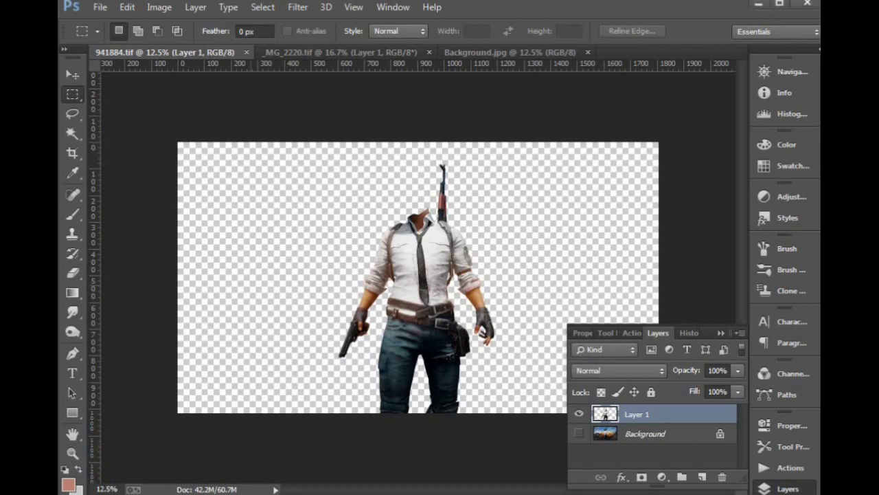
Zoom in on the headless soldier and review the face, background and soldier documents.
{"action": "key", "text": "ctrl+plus"}
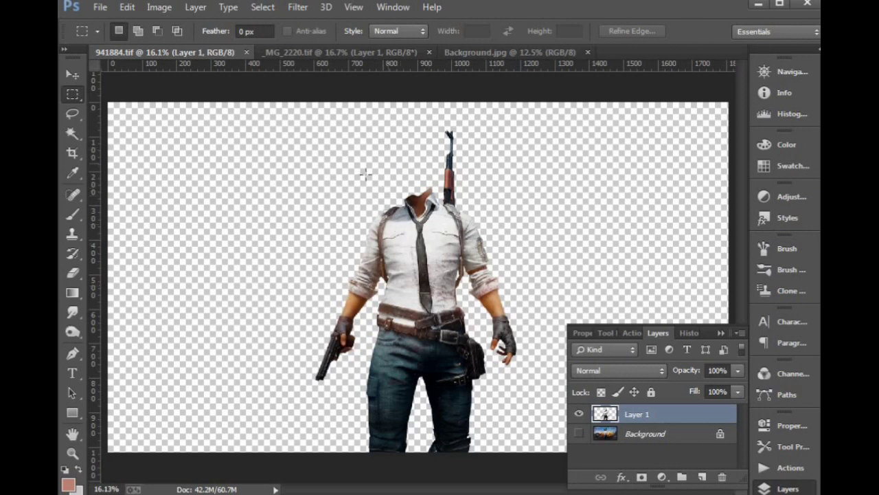
{"action": "key", "text": "v"}
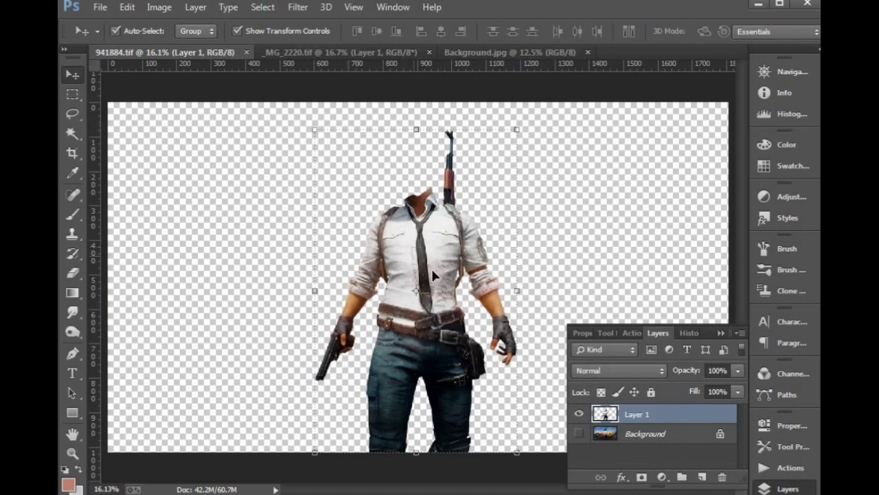
{"action": "left_click", "coordinate": [304, 52]}
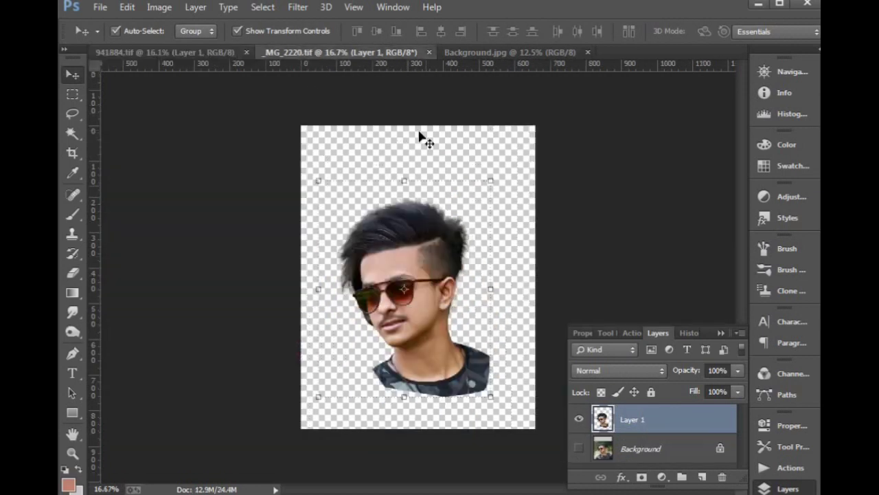
{"action": "left_click", "coordinate": [462, 52]}
{"action": "left_click", "coordinate": [220, 51]}
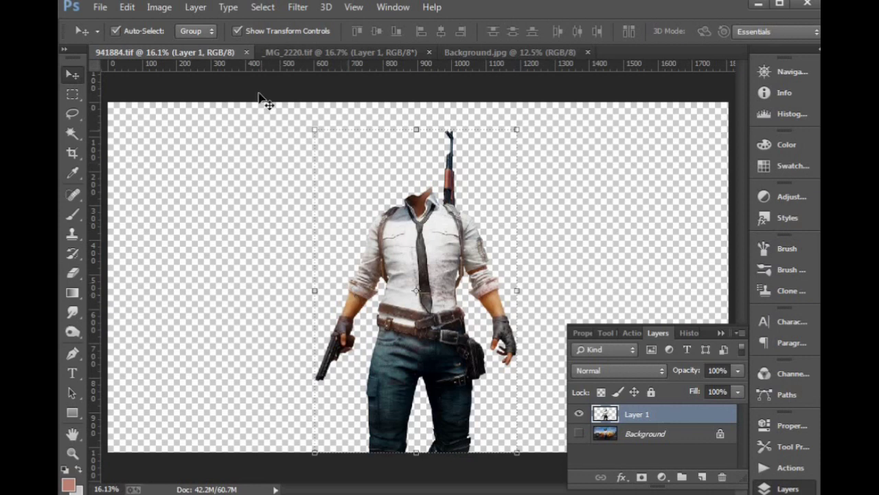
Drag the face cutout layer from _MG_2220.tif onto the soldier canvas in 941884.tif.
{"action": "left_click", "coordinate": [265, 53]}
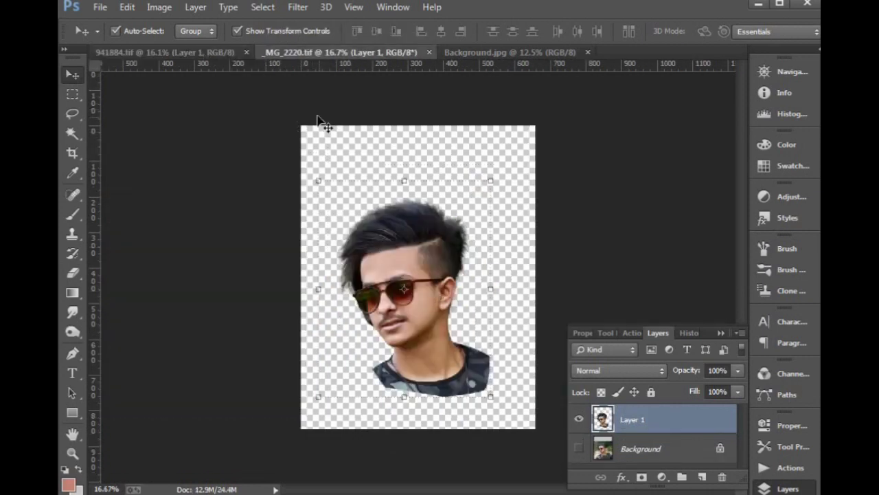
{"action": "left_click", "coordinate": [221, 53]}
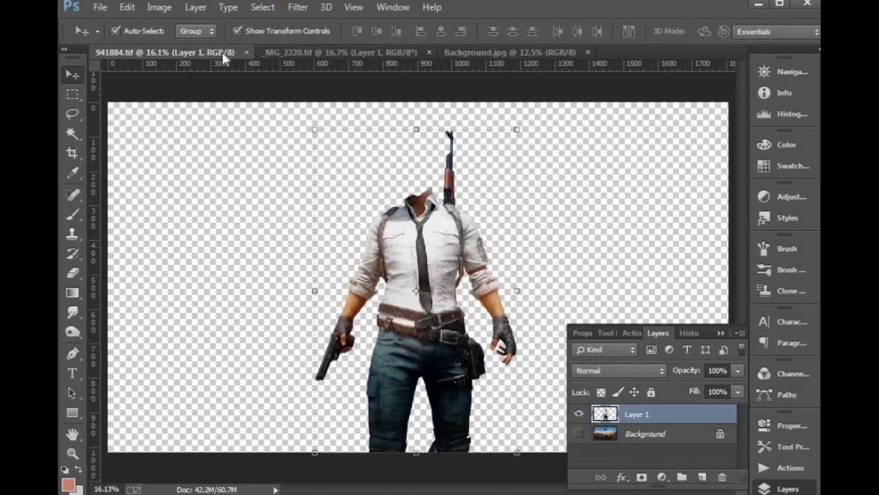
{"action": "left_click", "coordinate": [340, 54]}
{"action": "left_click_drag", "start_coordinate": [400, 251], "coordinate": [210, 74]}
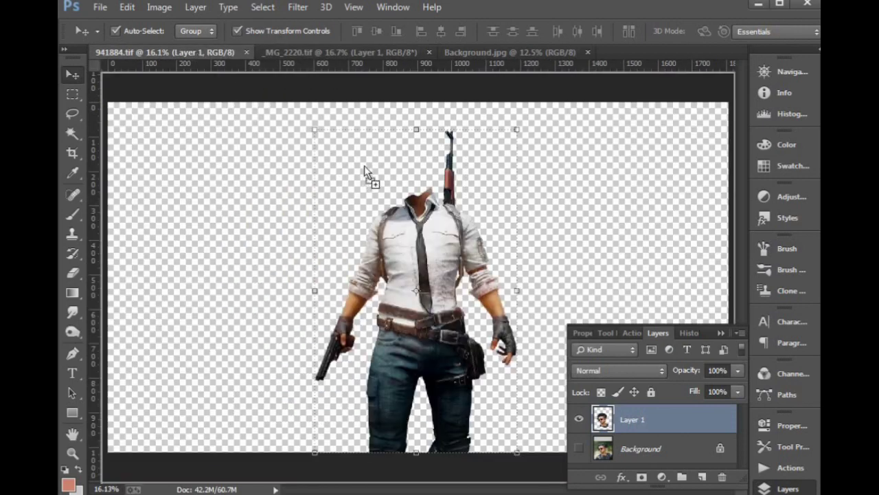
{"action": "left_click_drag", "start_coordinate": [209, 74], "coordinate": [400, 181]}
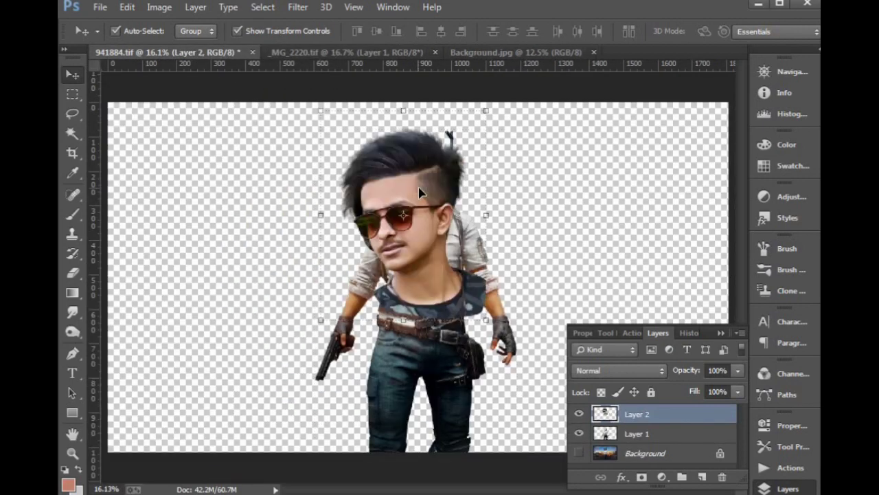
Move the face layer (Layer 2) below the soldier body layer and select it.
{"action": "scroll", "coordinate": [560, 215], "scroll_direction": "up", "scroll_amount": 2}
{"action": "scroll", "coordinate": [458, 355], "scroll_direction": "up", "scroll_amount": 2}
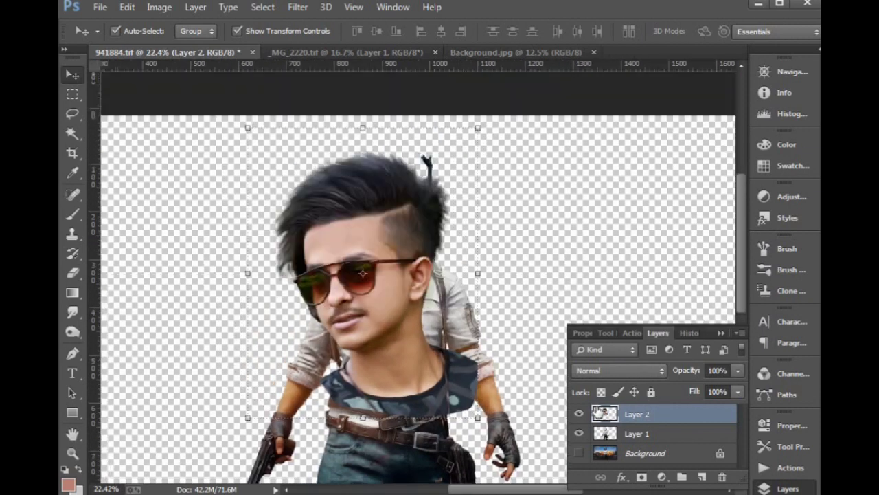
{"action": "mouse_move", "coordinate": [613, 416]}
{"action": "left_mouse_down"}
{"action": "mouse_move", "coordinate": [616, 437]}
{"action": "mouse_move", "coordinate": [608, 409]}
{"action": "left_mouse_up"}
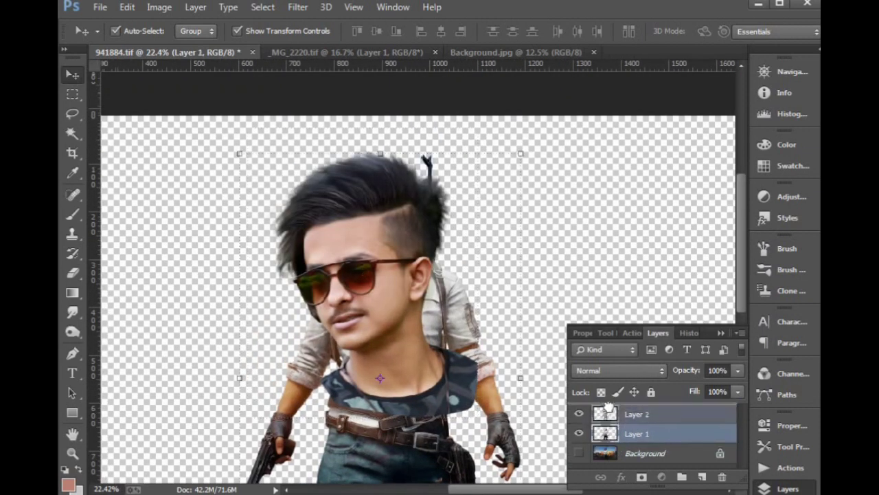
{"action": "left_click", "coordinate": [366, 205]}
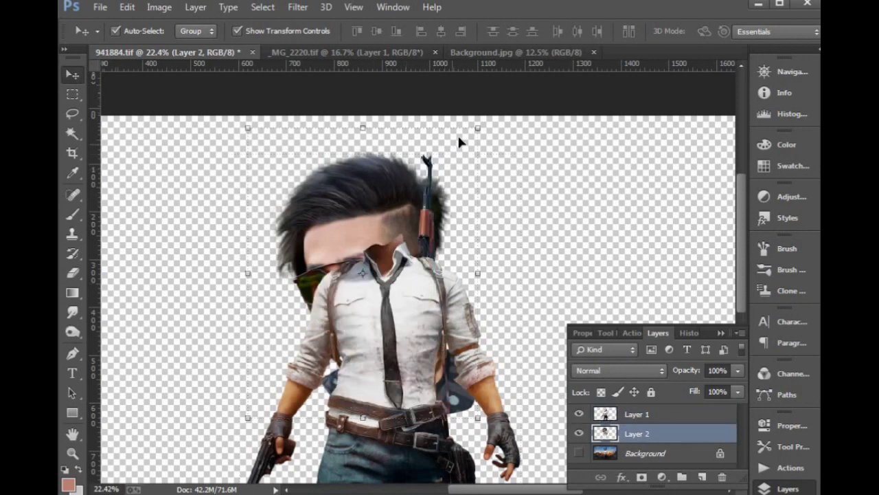
Try shrinking the head with Free Transform, undo it, and select Layer 1 with the Eraser.
{"action": "mouse_move", "coordinate": [478, 126]}
{"action": "left_mouse_down"}
{"action": "mouse_move", "coordinate": [397, 189]}
{"action": "mouse_move", "coordinate": [390, 163]}
{"action": "left_mouse_up"}
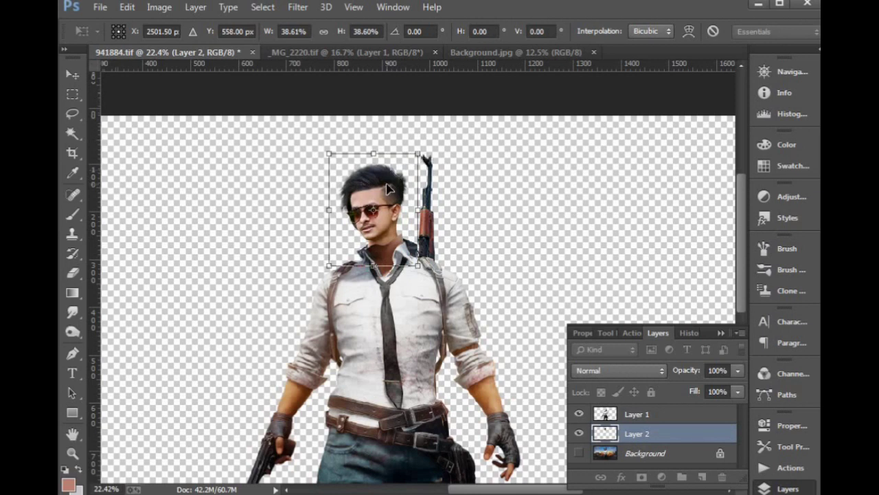
{"action": "key", "text": "Return"}
{"action": "scroll", "coordinate": [368, 206], "scroll_direction": "up", "scroll_amount": 5}
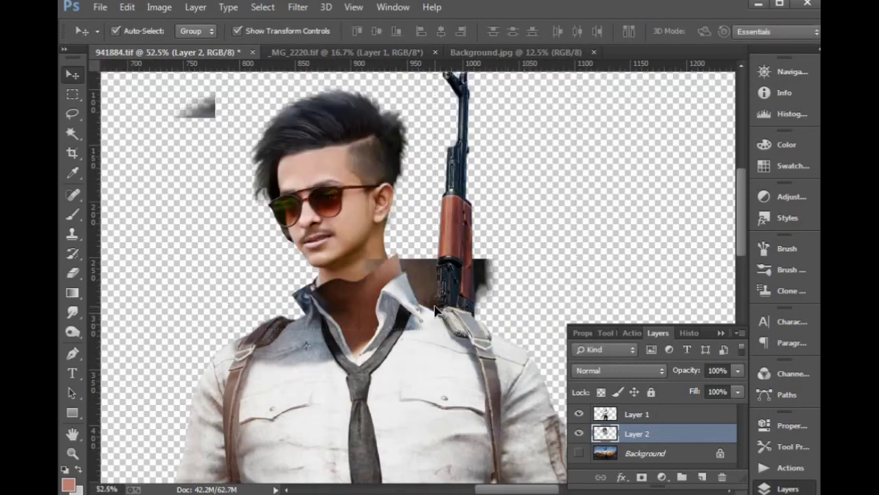
{"action": "key", "text": "ctrl+z"}
{"action": "left_click", "coordinate": [354, 331]}
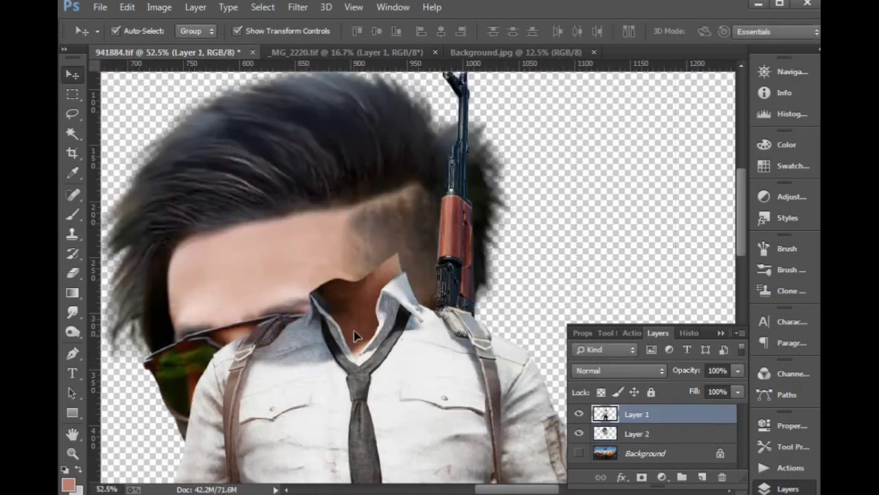
{"action": "left_click", "coordinate": [72, 272]}
{"action": "scroll", "coordinate": [349, 291], "scroll_direction": "up", "scroll_amount": 2}
Erase the dark neck shadow under the chin and along the collar on Layer 1, then zoom out.
{"action": "scroll", "coordinate": [310, 272], "scroll_direction": "up", "scroll_amount": 2}
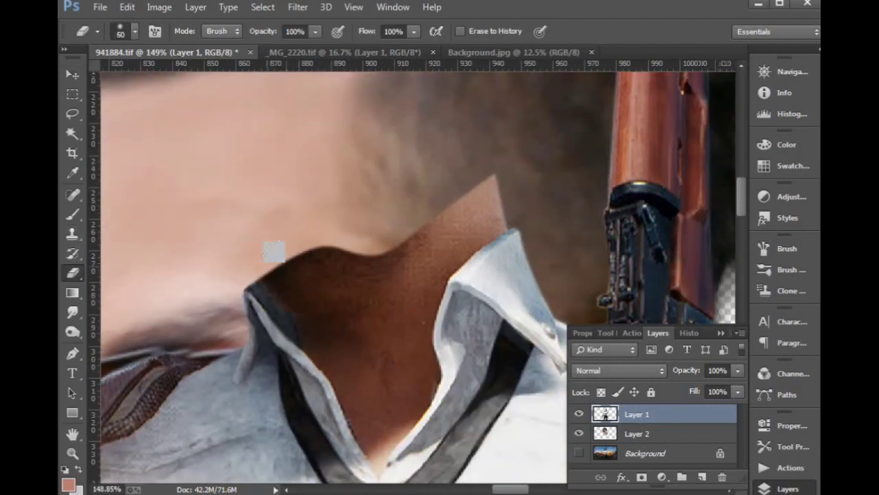
{"action": "left_click", "coordinate": [270, 250]}
{"action": "left_click", "coordinate": [269, 248]}
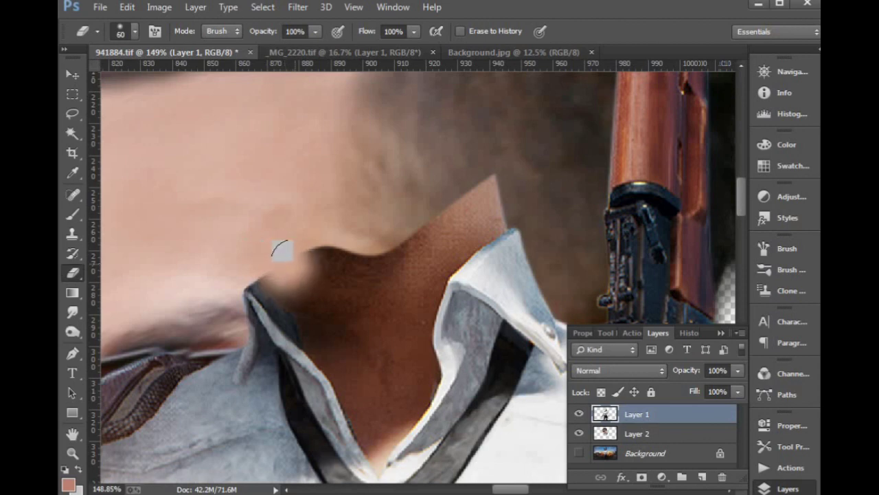
{"action": "key", "text": "bracketleft"}
{"action": "key", "text": "bracketleft"}
{"action": "key", "text": "bracketleft"}
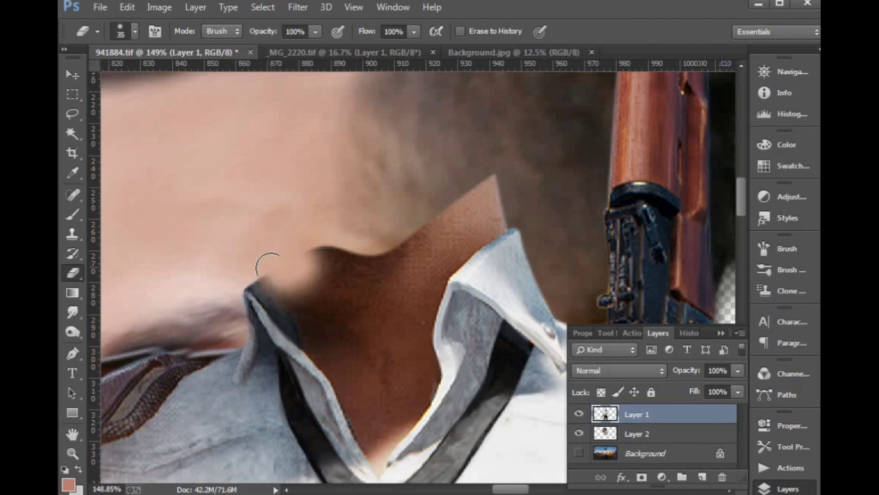
{"action": "key", "text": "bracketright"}
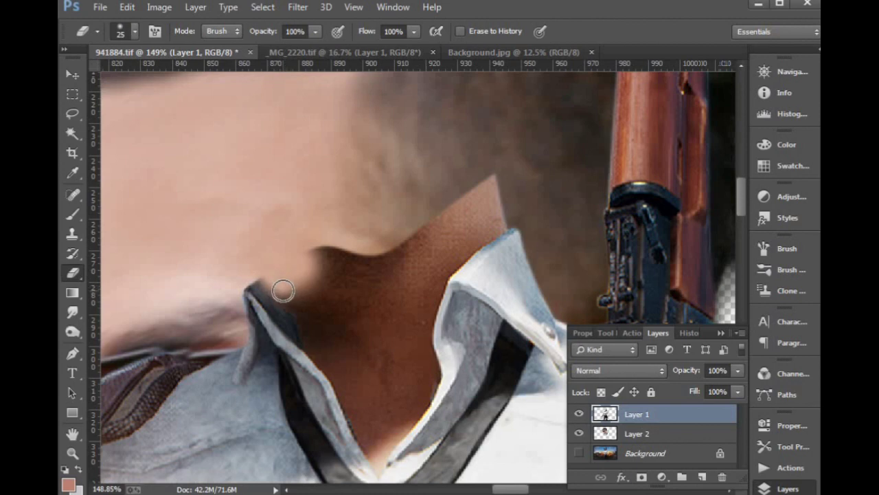
{"action": "key", "text": "bracketright"}
{"action": "mouse_move", "coordinate": [309, 257]}
{"action": "left_mouse_down"}
{"action": "mouse_move", "coordinate": [440, 208]}
{"action": "mouse_move", "coordinate": [394, 248]}
{"action": "mouse_move", "coordinate": [309, 289]}
{"action": "left_mouse_up"}
{"action": "key", "text": "bracketright"}
{"action": "key", "text": "bracketright"}
{"action": "key", "text": "bracketright"}
{"action": "key", "text": "bracketright"}
{"action": "key", "text": "bracketright"}
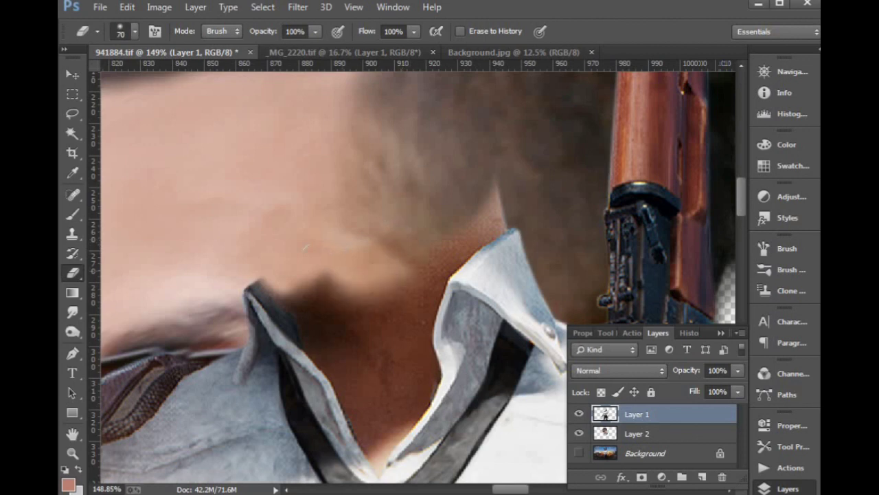
{"action": "left_click_drag", "start_coordinate": [290, 251], "coordinate": [322, 261]}
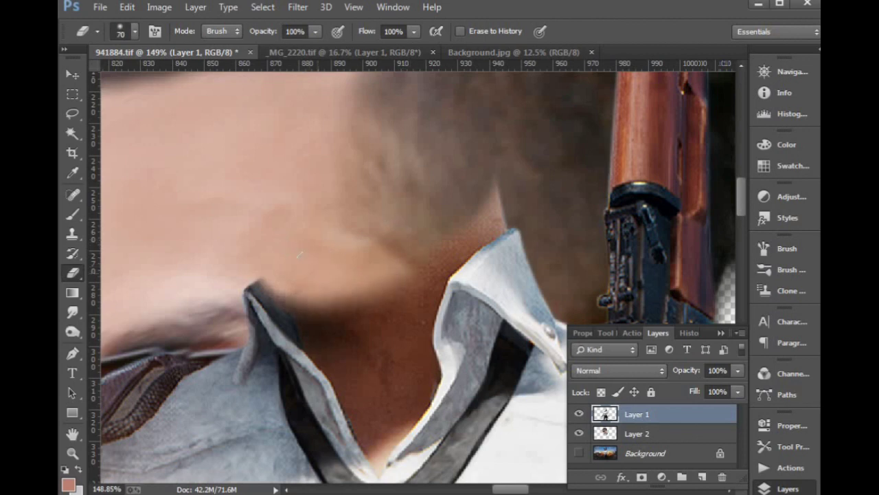
{"action": "key", "text": "ctrl+minus"}
{"action": "key", "text": "ctrl+minus"}
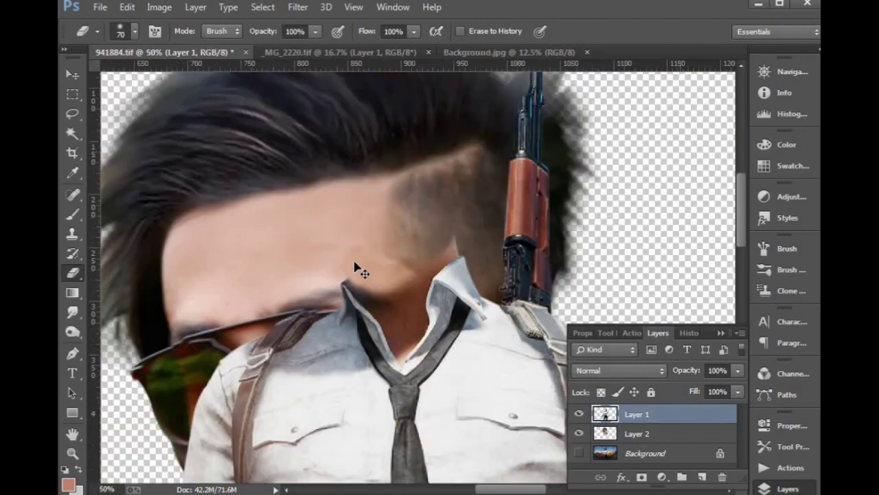
{"action": "key", "text": "ctrl+minus"}
{"action": "key", "text": "ctrl+minus"}
{"action": "key", "text": "v"}
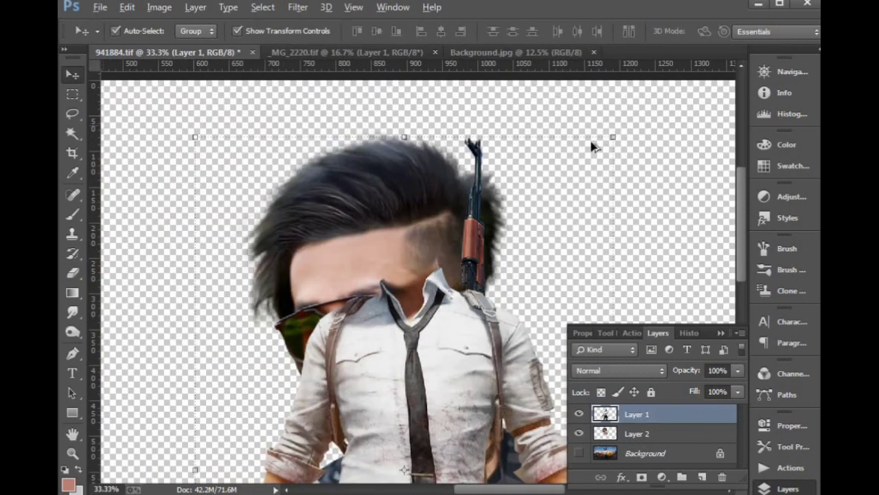
Cancel an accidental body resize, select the face layer and shrink the head to about 39%.
{"action": "left_click_drag", "start_coordinate": [609, 136], "coordinate": [522, 179]}
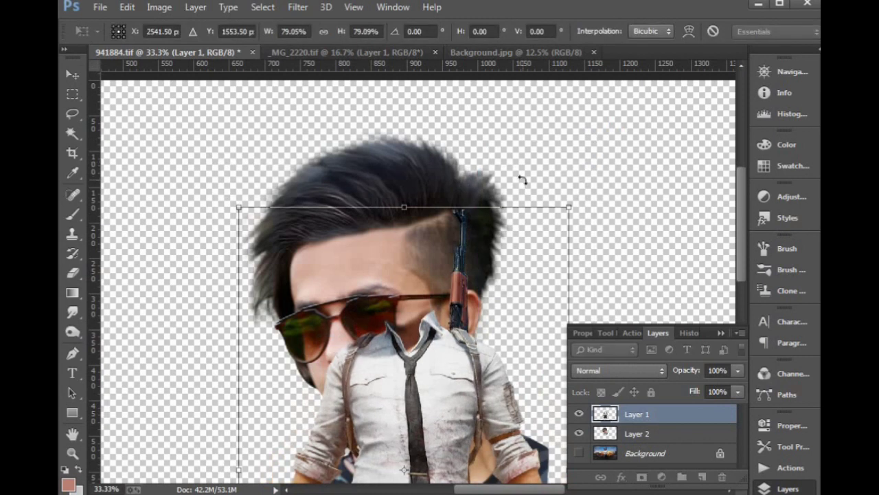
{"action": "key", "text": "Escape"}
{"action": "left_click", "coordinate": [369, 202]}
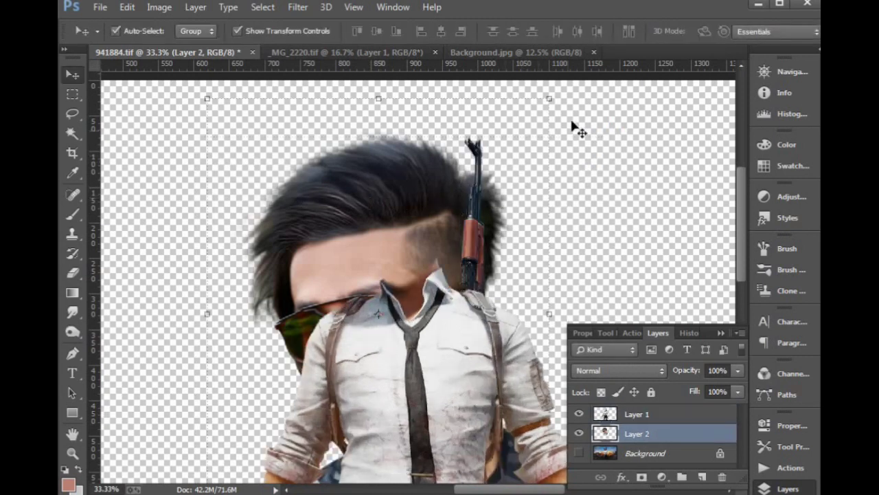
{"action": "mouse_move", "coordinate": [551, 101]}
{"action": "left_mouse_down"}
{"action": "mouse_move", "coordinate": [410, 257]}
{"action": "mouse_move", "coordinate": [427, 181]}
{"action": "left_mouse_up"}
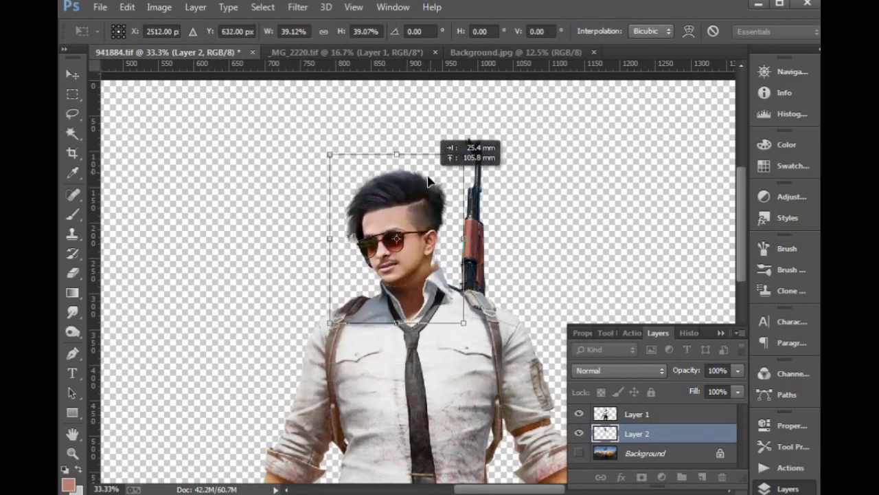
{"action": "scroll", "coordinate": [323, 113], "scroll_direction": "up", "scroll_amount": 2}
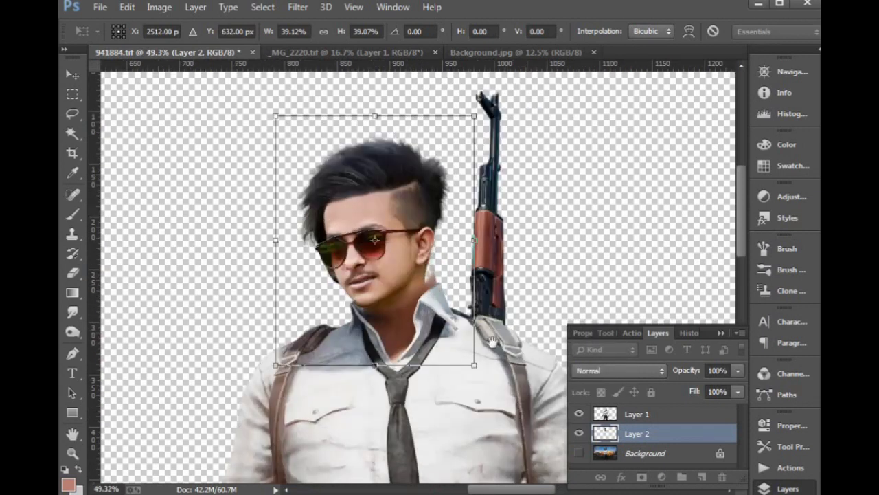
Enlarge the head to about 45%, nudge it onto the neck and commit the transform.
{"action": "left_click_drag", "start_coordinate": [452, 297], "coordinate": [429, 350]}
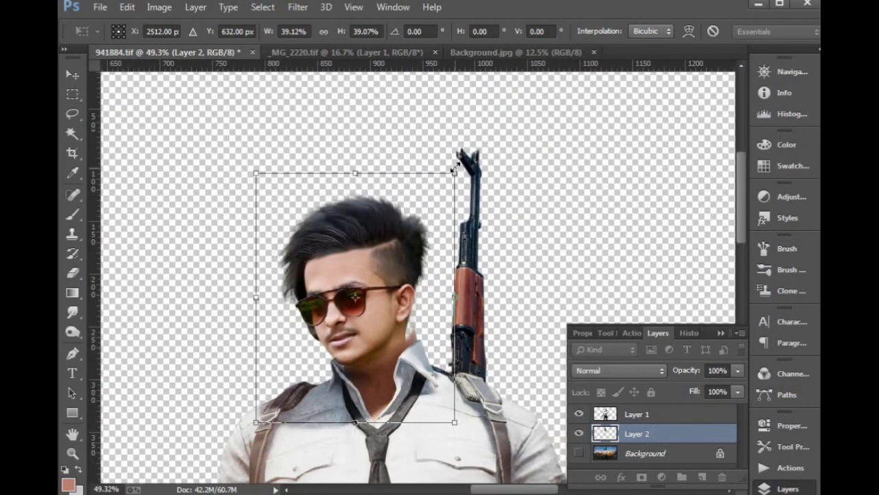
{"action": "left_click_drag", "start_coordinate": [455, 167], "coordinate": [460, 152]}
{"action": "left_click_drag", "start_coordinate": [416, 214], "coordinate": [417, 227]}
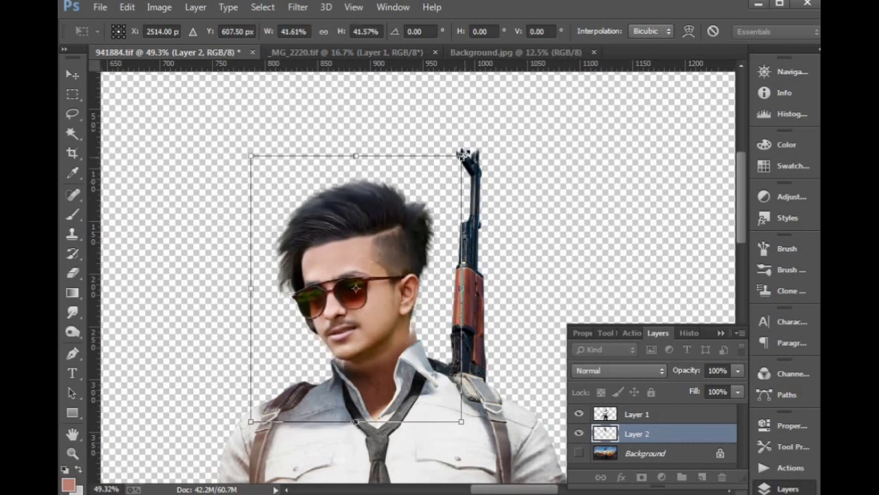
{"action": "left_click_drag", "start_coordinate": [462, 154], "coordinate": [467, 150]}
{"action": "left_click_drag", "start_coordinate": [394, 228], "coordinate": [395, 224]}
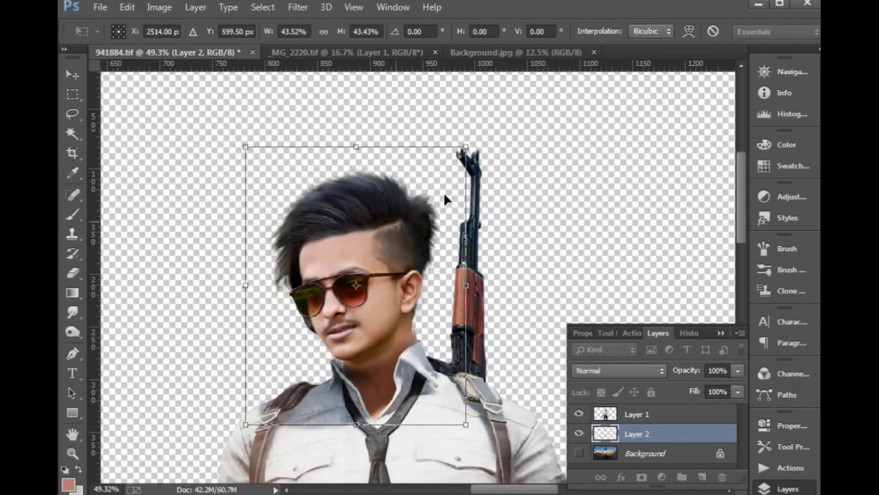
{"action": "left_click_drag", "start_coordinate": [466, 147], "coordinate": [475, 141]}
{"action": "key", "text": "Return"}
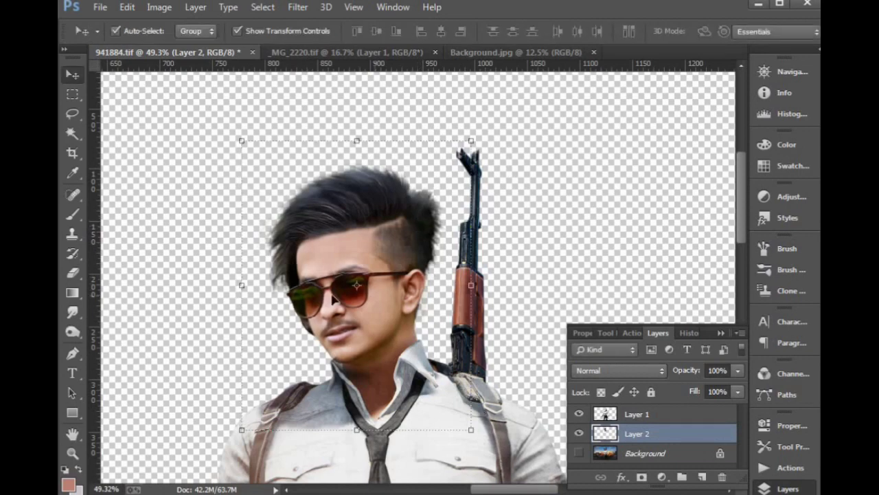
{"action": "scroll", "coordinate": [457, 426], "scroll_direction": "up", "scroll_amount": 5}
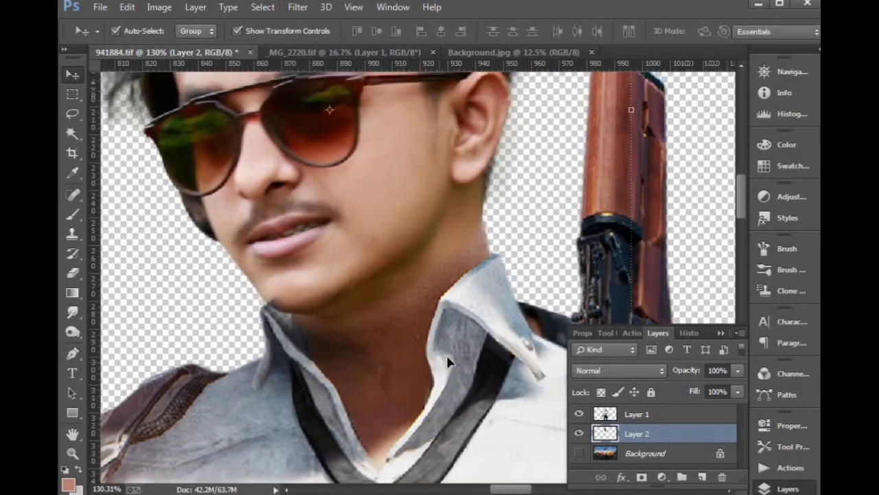
On Layer 1, start a Pen path at the chin and trace down the collar edge.
{"action": "left_click", "coordinate": [450, 363]}
{"action": "key", "text": "p"}
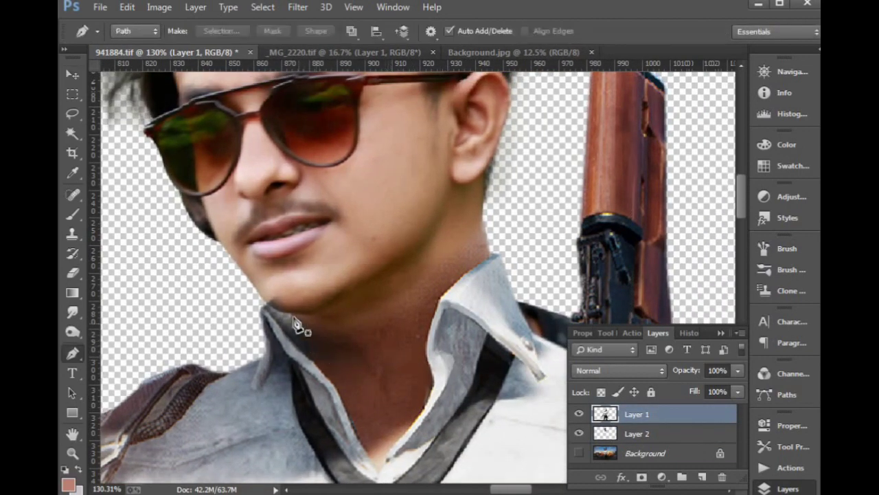
{"action": "left_click", "coordinate": [264, 303]}
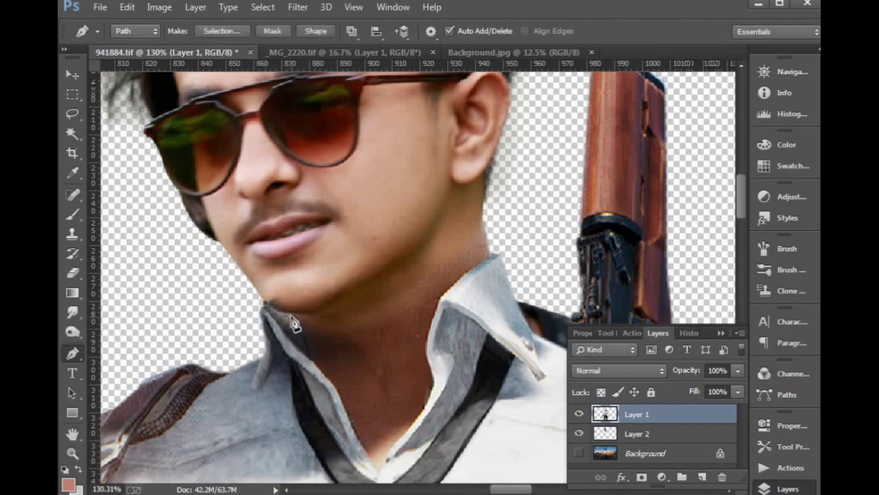
{"action": "left_click", "coordinate": [286, 314]}
{"action": "left_click", "coordinate": [295, 325]}
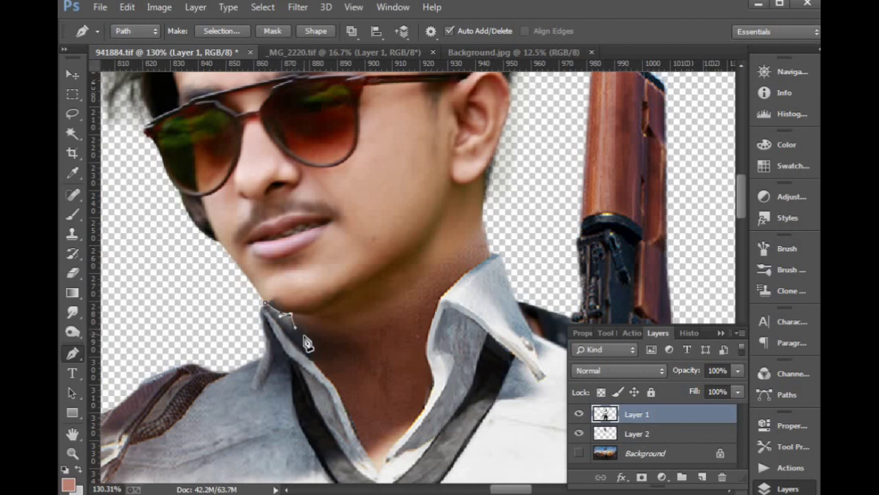
{"action": "left_click", "coordinate": [309, 346]}
{"action": "left_click", "coordinate": [316, 366]}
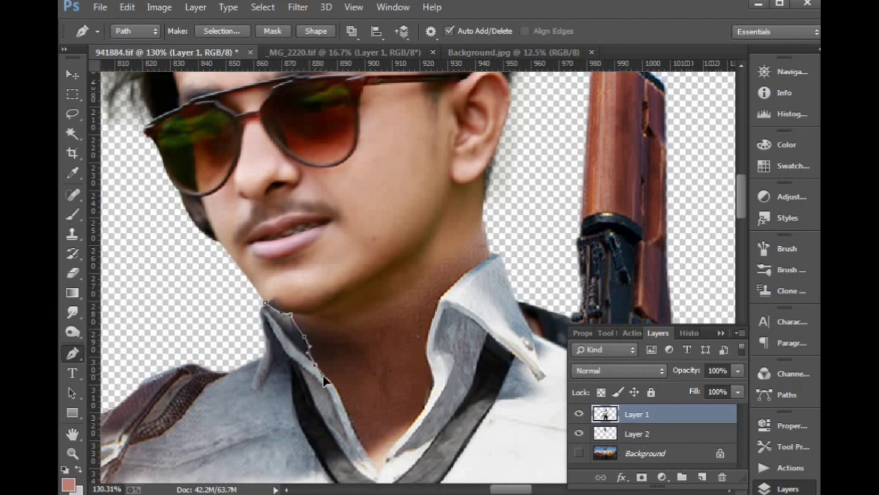
{"action": "left_click", "coordinate": [336, 382]}
{"action": "left_click", "coordinate": [343, 401]}
{"action": "left_click", "coordinate": [350, 419]}
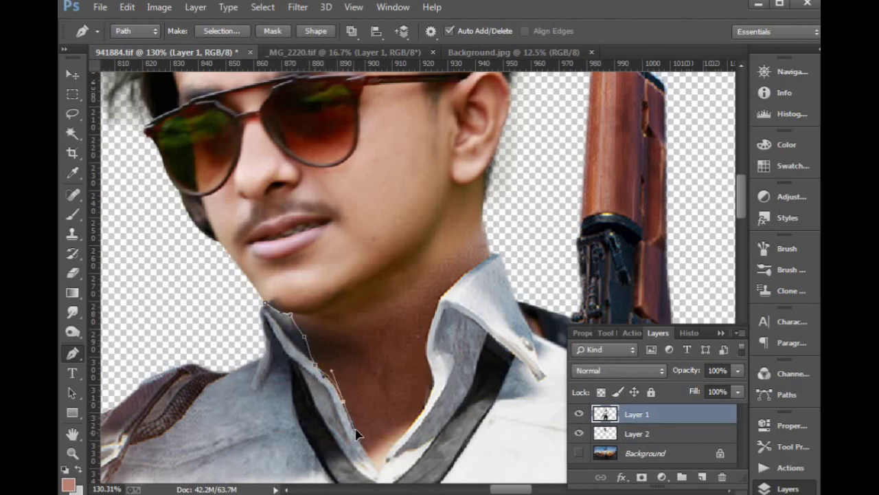
{"action": "key", "text": "ctrl+alt+z"}
{"action": "key", "text": "ctrl+alt+z"}
{"action": "key", "text": "ctrl+alt+z"}
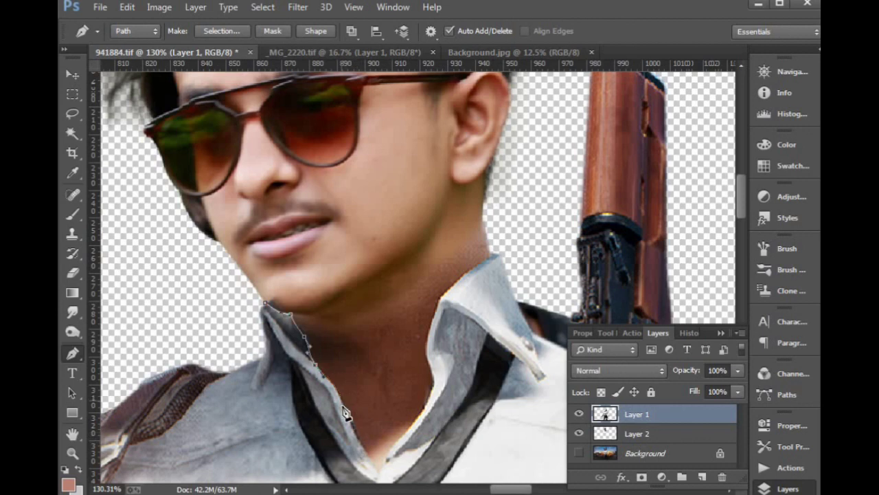
{"action": "left_click", "coordinate": [334, 383]}
{"action": "left_click", "coordinate": [340, 399]}
{"action": "left_click", "coordinate": [346, 417]}
Continue the Pen path through the collar's V, up below the ear, and close it at the chin.
{"action": "left_click_drag", "start_coordinate": [376, 468], "coordinate": [365, 391]}
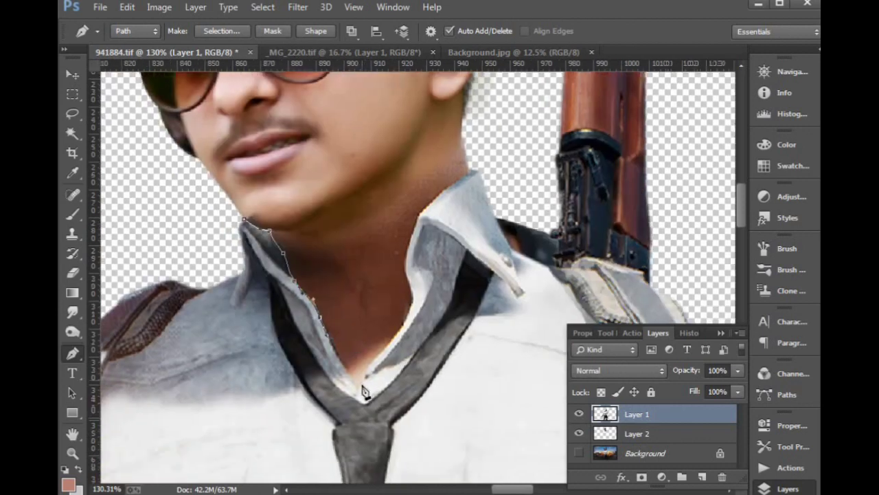
{"action": "left_click", "coordinate": [340, 369]}
{"action": "left_click", "coordinate": [357, 386]}
{"action": "left_click", "coordinate": [367, 377]}
{"action": "left_click_drag", "start_coordinate": [397, 333], "coordinate": [413, 313]}
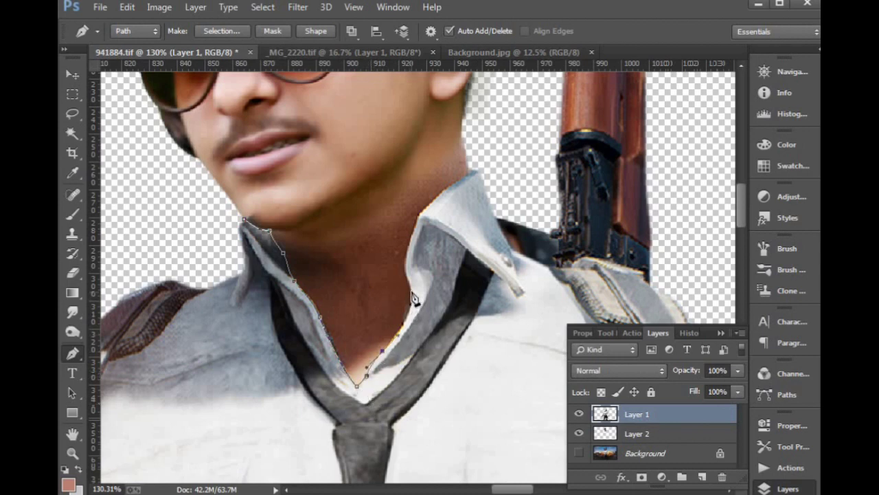
{"action": "mouse_move", "coordinate": [421, 217]}
{"action": "left_mouse_down"}
{"action": "mouse_move", "coordinate": [478, 177]}
{"action": "mouse_move", "coordinate": [446, 243]}
{"action": "left_mouse_up"}
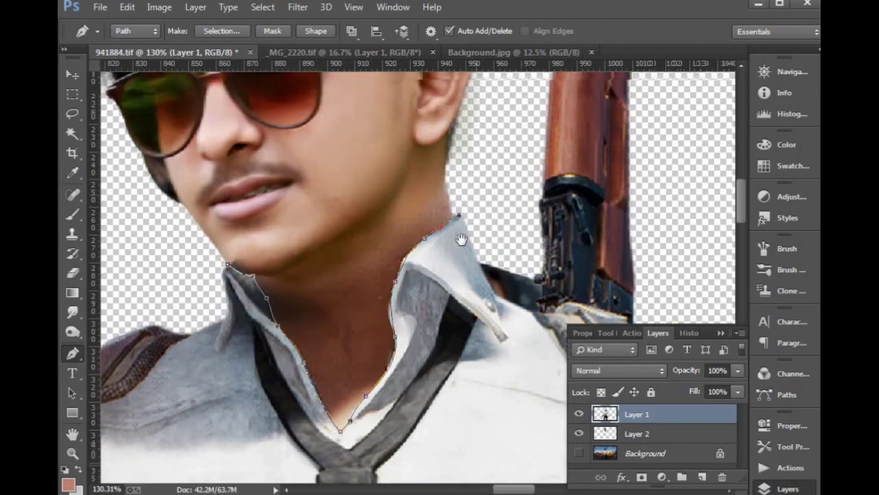
{"action": "left_click_drag", "start_coordinate": [420, 168], "coordinate": [322, 169]}
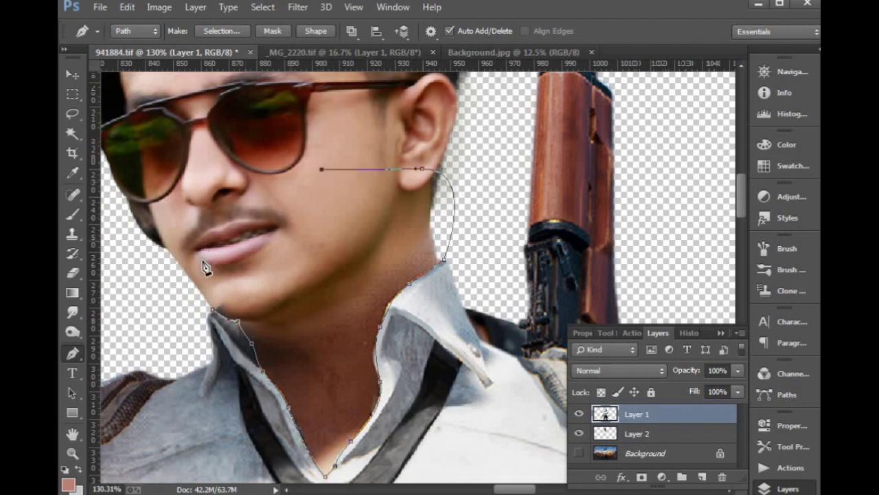
{"action": "left_click_drag", "start_coordinate": [214, 312], "coordinate": [280, 337]}
Convert the neck path to a feathered selection, delete those pixels, and deselect.
{"action": "key", "text": "ctrl+Return"}
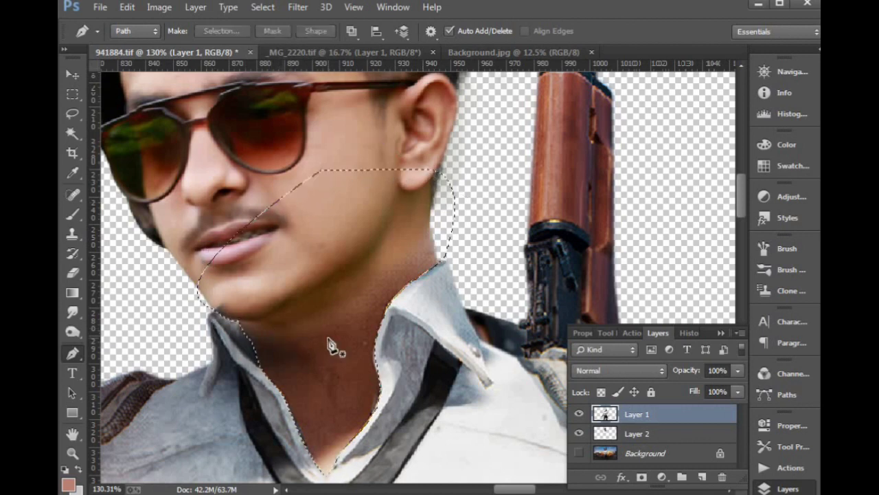
{"action": "key", "text": "l"}
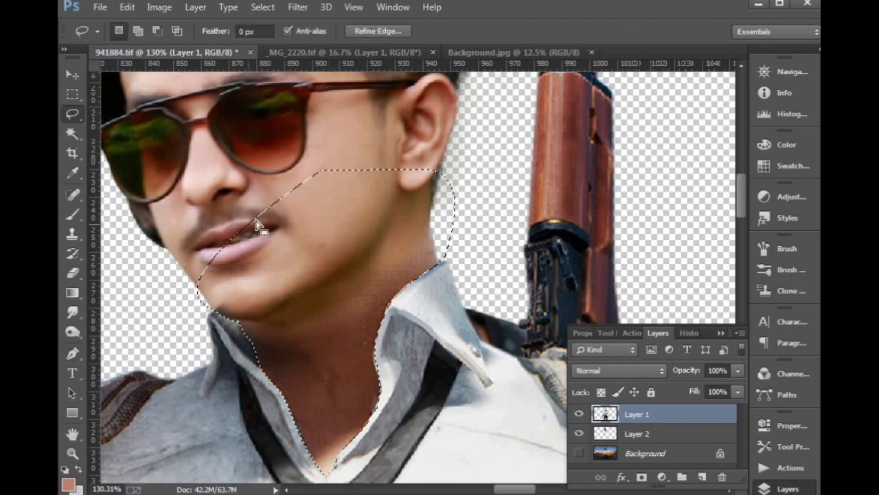
{"action": "right_click", "coordinate": [287, 221]}
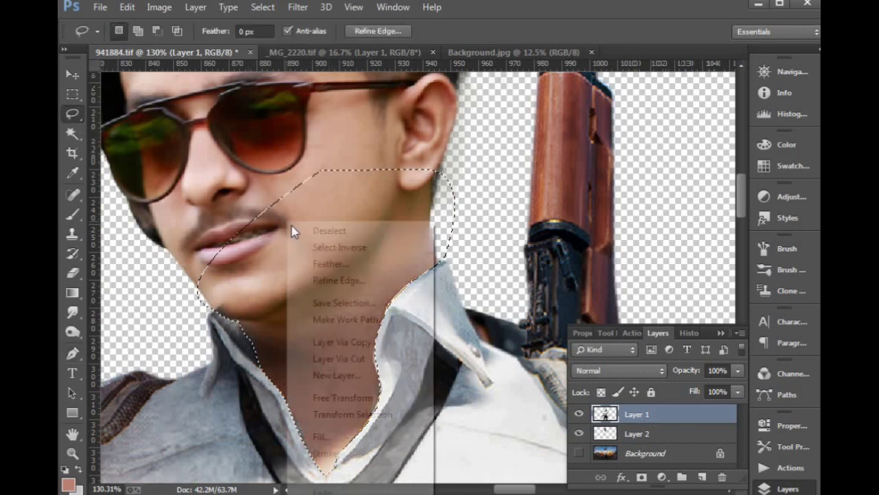
{"action": "left_click", "coordinate": [327, 265]}
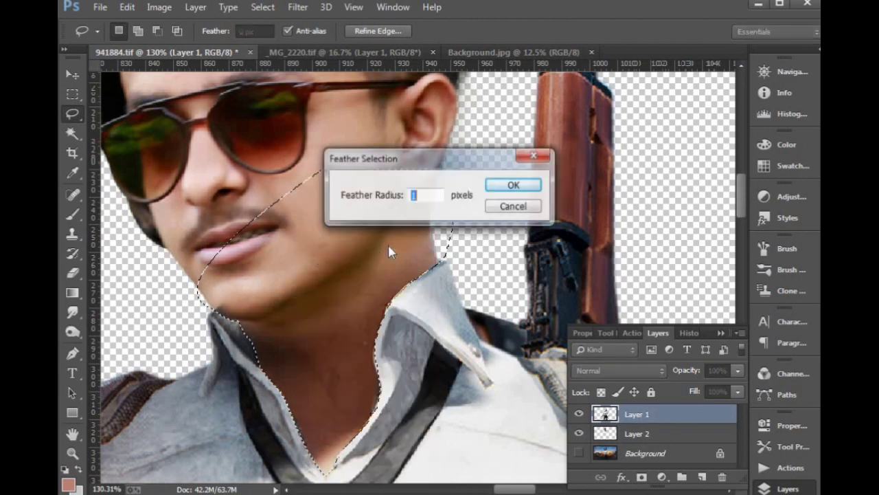
{"action": "key", "text": "Return"}
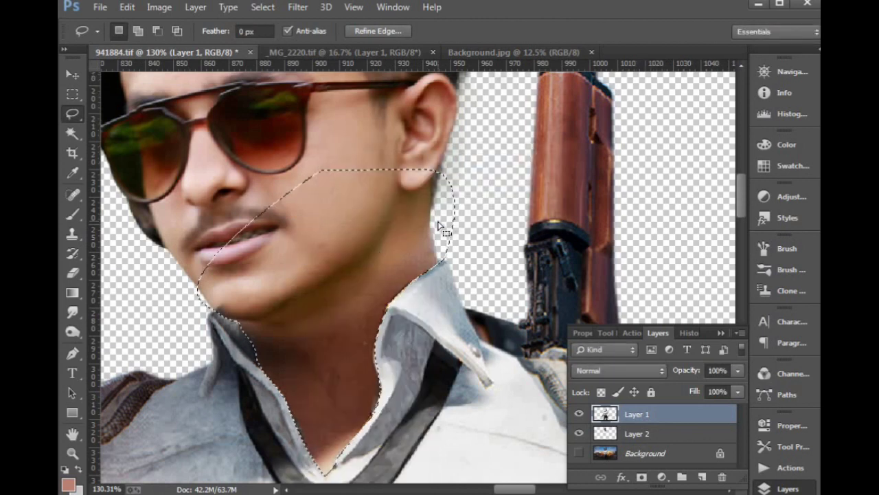
{"action": "key", "text": "Delete"}
{"action": "key", "text": "ctrl+d"}
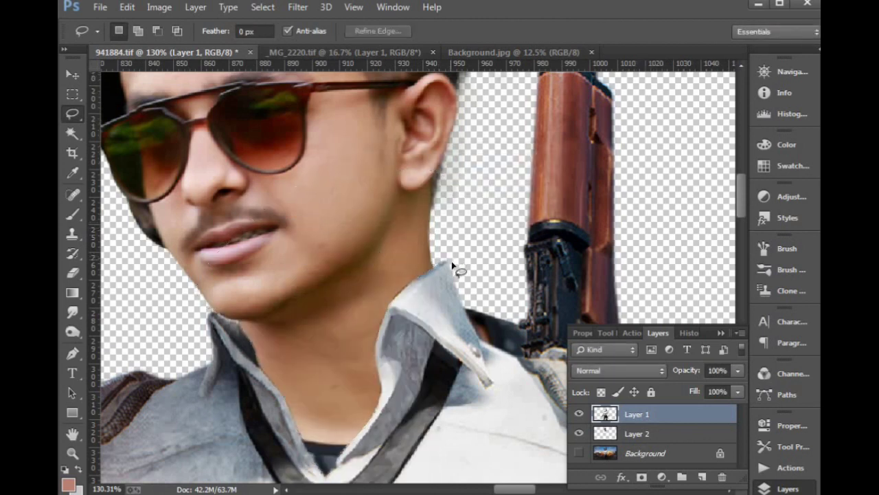
{"action": "key", "text": "v"}
{"action": "scroll", "coordinate": [451, 259], "scroll_direction": "down", "scroll_amount": 2}
{"action": "scroll", "coordinate": [452, 259], "scroll_direction": "down", "scroll_amount": 2}
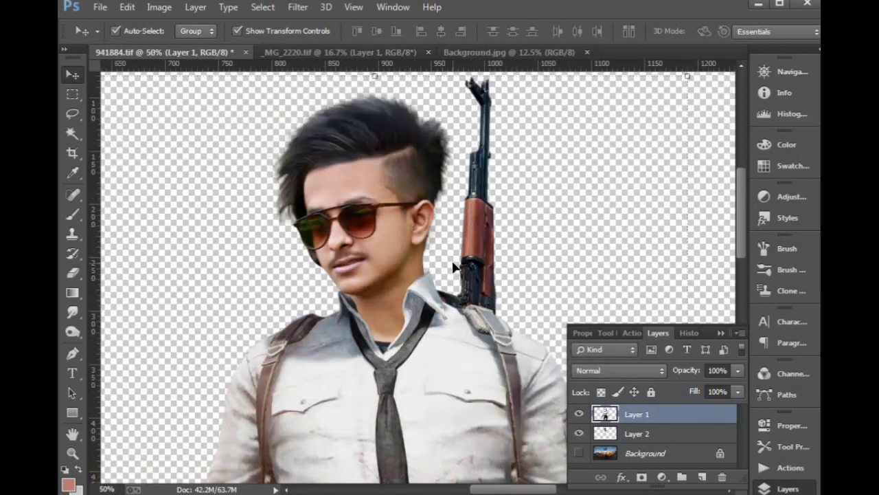
Zoom on the chin and clone dark collar fabric over the gap with a size-9 Clone Stamp.
{"action": "left_click_drag", "start_coordinate": [374, 355], "coordinate": [350, 359]}
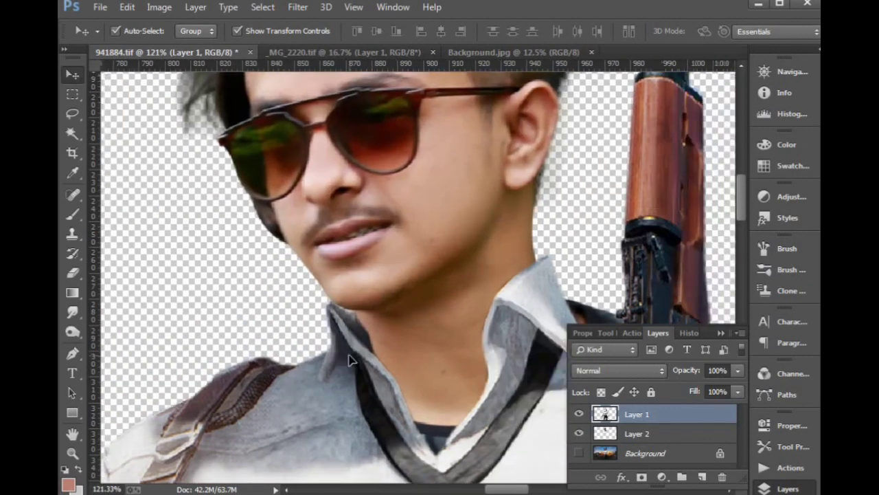
{"action": "key", "text": "ctrl+t"}
{"action": "key", "text": "Return"}
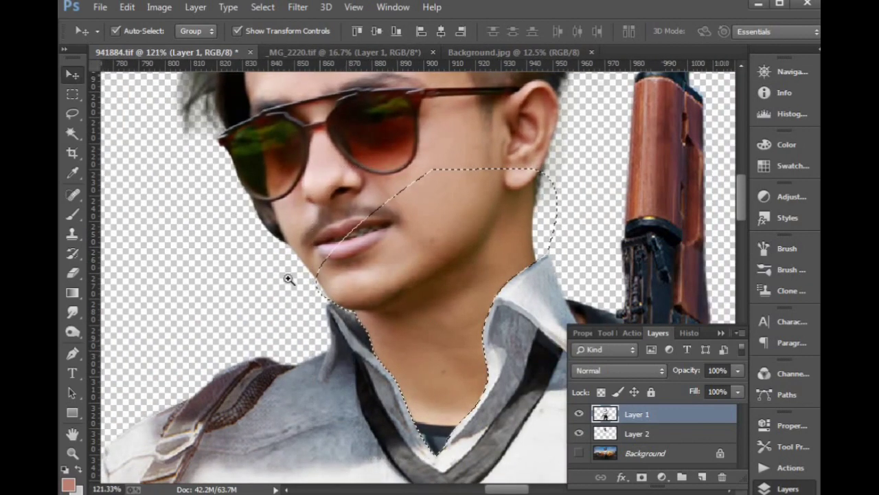
{"action": "left_click_drag", "start_coordinate": [288, 278], "coordinate": [439, 357]}
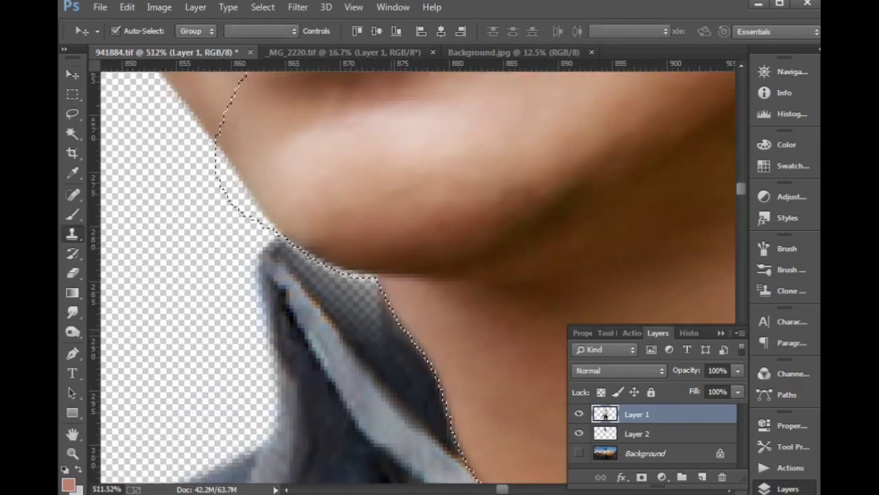
{"action": "key", "text": "s"}
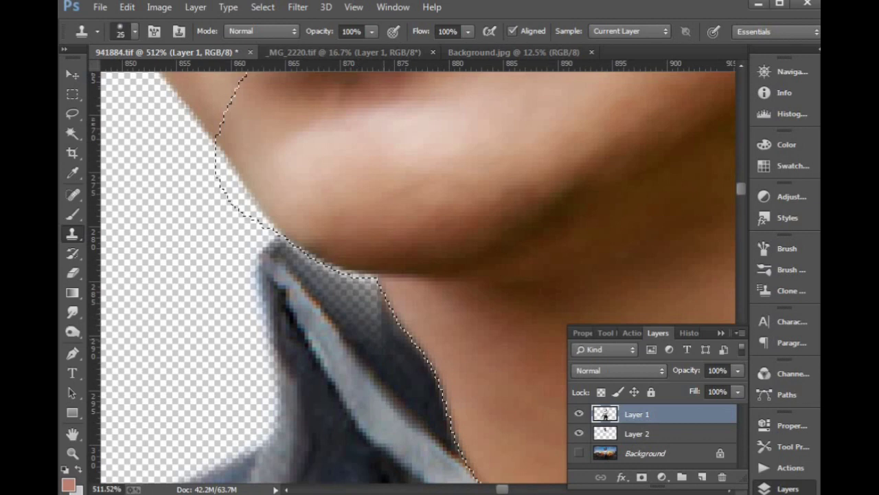
{"action": "key", "text": "bracketleft"}
{"action": "key", "text": "bracketleft"}
{"action": "key", "text": "bracketleft"}
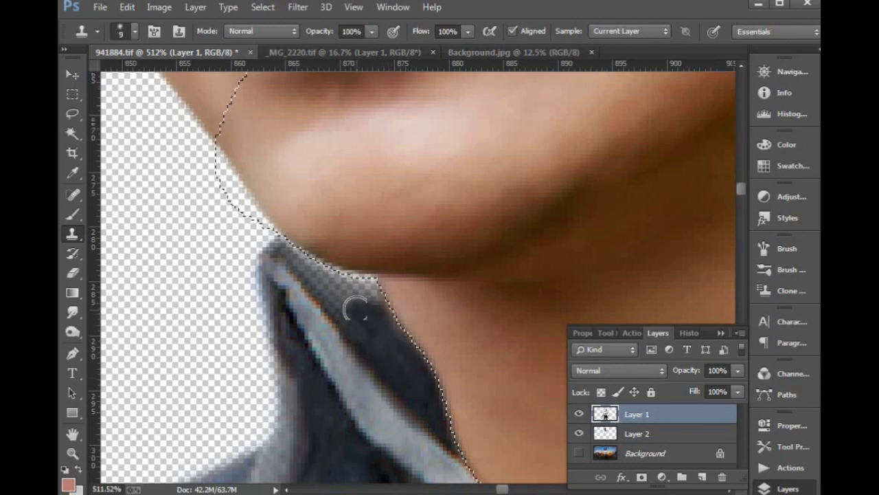
{"action": "mouse_move", "coordinate": [354, 309]}
{"action": "left_mouse_down"}
{"action": "mouse_move", "coordinate": [344, 290]}
{"action": "mouse_move", "coordinate": [359, 334]}
{"action": "mouse_move", "coordinate": [300, 260]}
{"action": "mouse_move", "coordinate": [343, 304]}
{"action": "mouse_move", "coordinate": [358, 284]}
{"action": "mouse_move", "coordinate": [366, 294]}
{"action": "mouse_move", "coordinate": [357, 309]}
{"action": "mouse_move", "coordinate": [337, 284]}
{"action": "mouse_move", "coordinate": [349, 290]}
{"action": "left_mouse_up"}
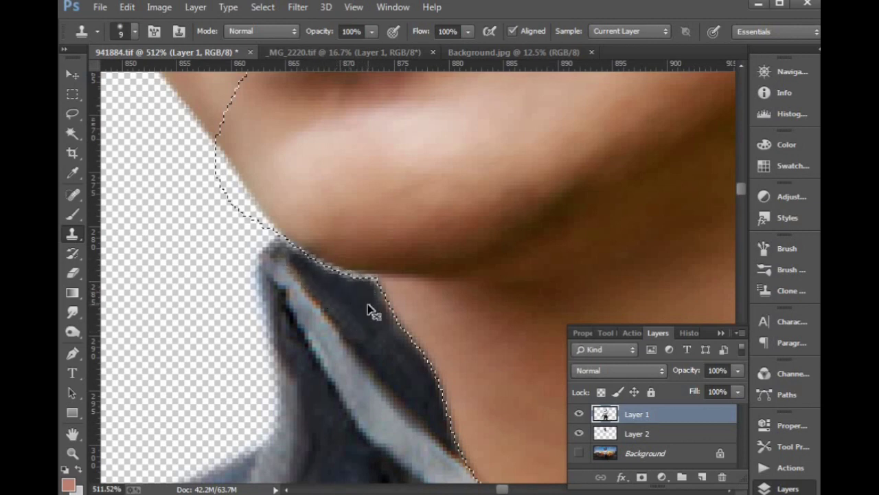
{"action": "scroll", "coordinate": [369, 309], "scroll_direction": "down", "scroll_amount": 4}
{"action": "scroll", "coordinate": [369, 309], "scroll_direction": "down", "scroll_amount": 4}
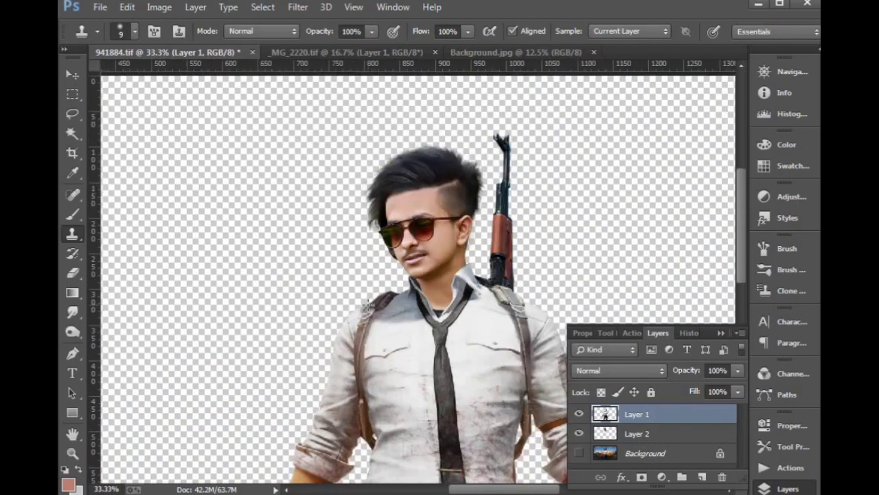
Select Layer 2, zoom on the collar, set a Clone Stamp source on the shirt, then move to Layer 1.
{"action": "key", "text": "v"}
{"action": "scroll", "coordinate": [525, 192], "scroll_direction": "up", "scroll_amount": 5}
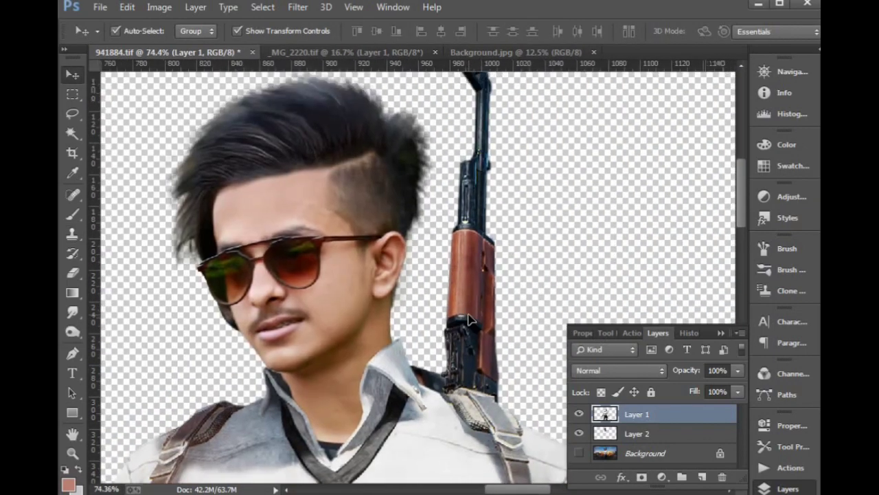
{"action": "scroll", "coordinate": [467, 319], "scroll_direction": "down", "scroll_amount": 1}
{"action": "scroll", "coordinate": [453, 320], "scroll_direction": "down", "scroll_amount": 1}
{"action": "scroll", "coordinate": [439, 320], "scroll_direction": "down", "scroll_amount": 1}
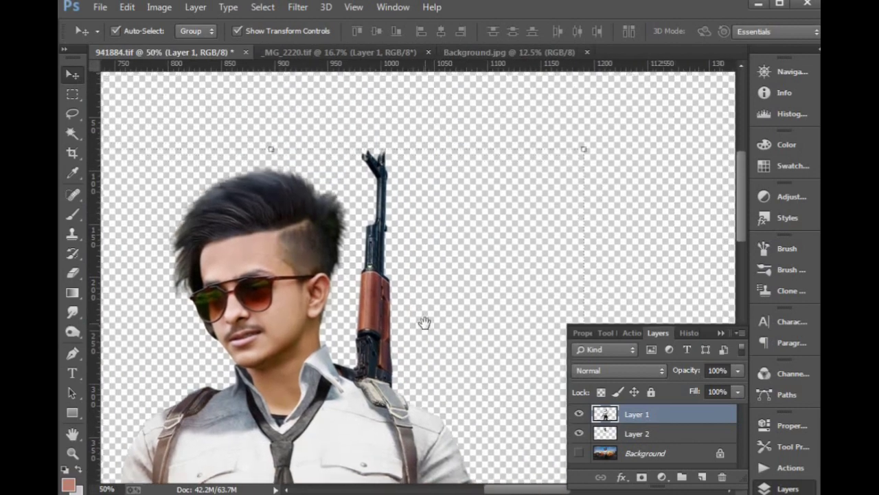
{"action": "scroll", "coordinate": [398, 330], "scroll_direction": "down", "scroll_amount": 1}
{"action": "left_click", "coordinate": [607, 427]}
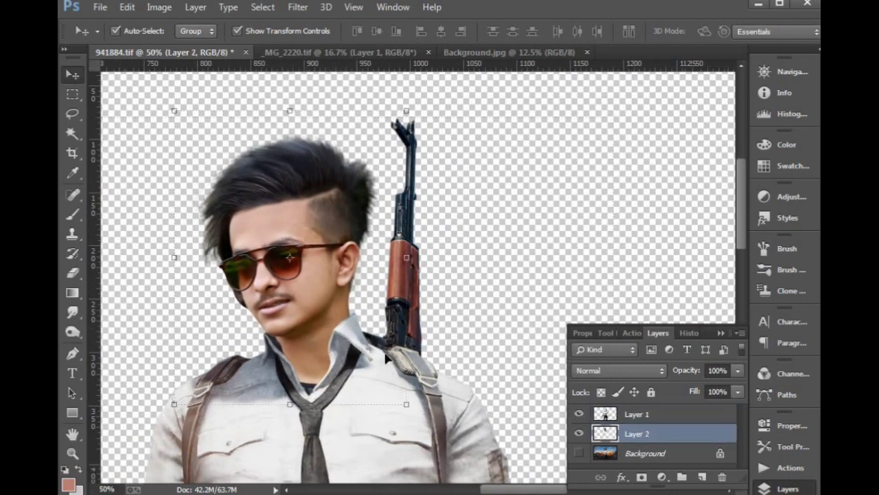
{"action": "left_click_drag", "start_coordinate": [251, 303], "coordinate": [364, 333]}
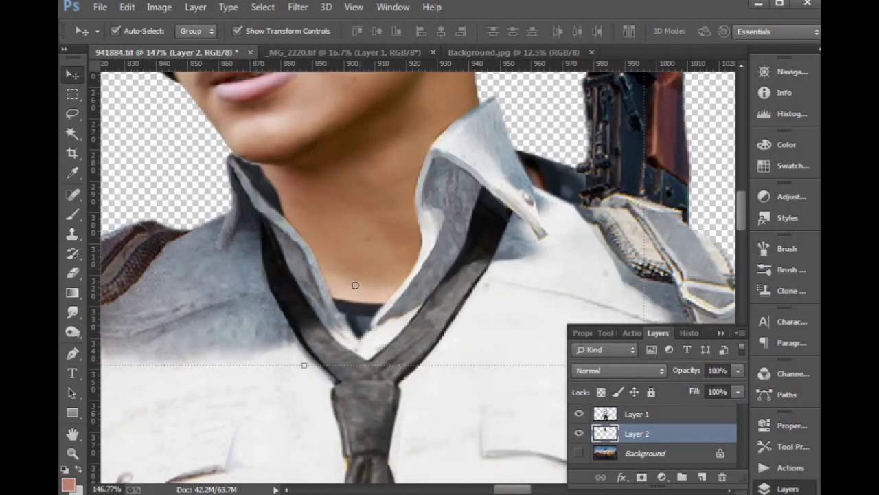
{"action": "key", "text": "s"}
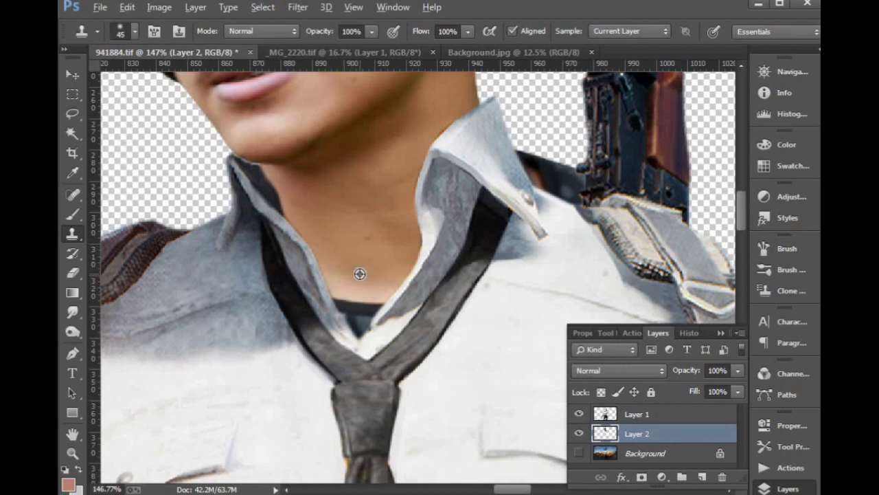
{"action": "left_click", "coordinate": [359, 270], "text": "alt"}
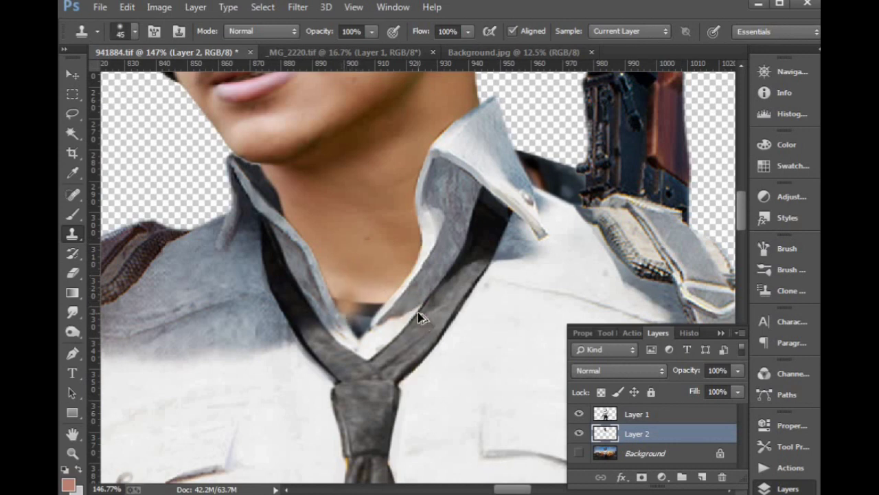
{"action": "key", "text": "alt+bracketright"}
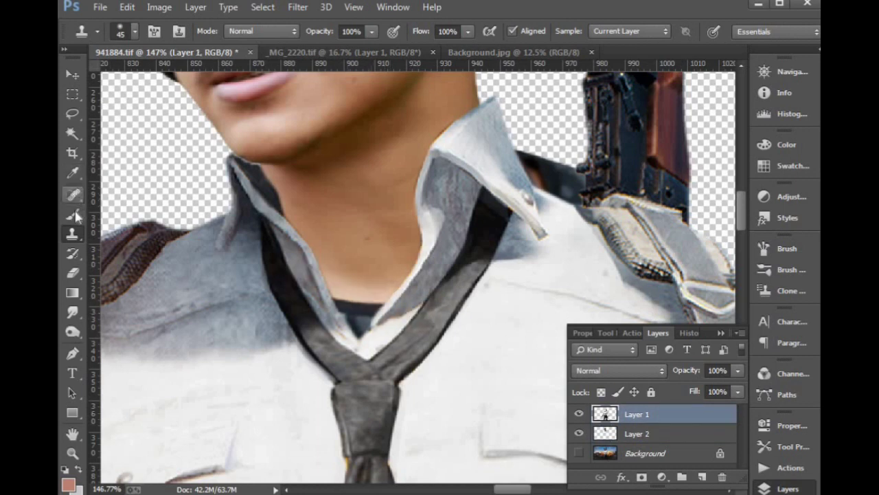
Paint sampled skin tone with a size-45 brush over the neck gap on Layers 1 and 2.
{"action": "left_click", "coordinate": [74, 214]}
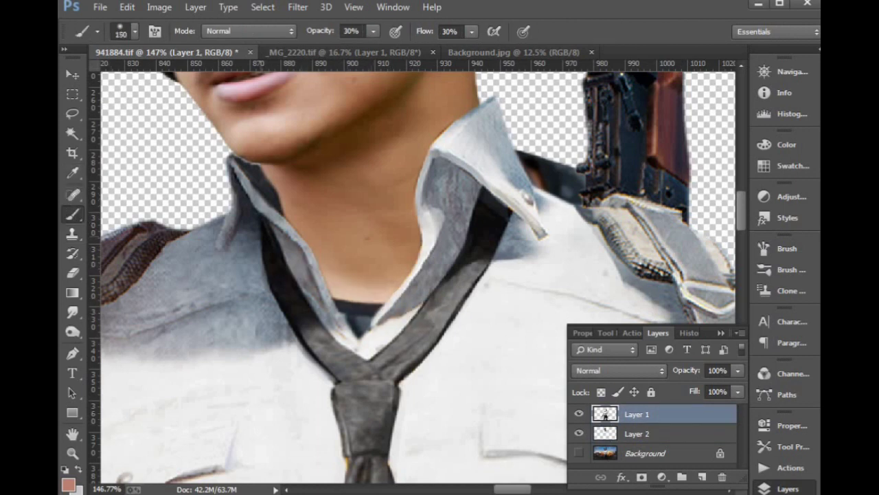
{"action": "key", "text": "bracketleft"}
{"action": "key", "text": "bracketleft"}
{"action": "key", "text": "bracketleft"}
{"action": "left_click", "coordinate": [366, 282], "text": "alt"}
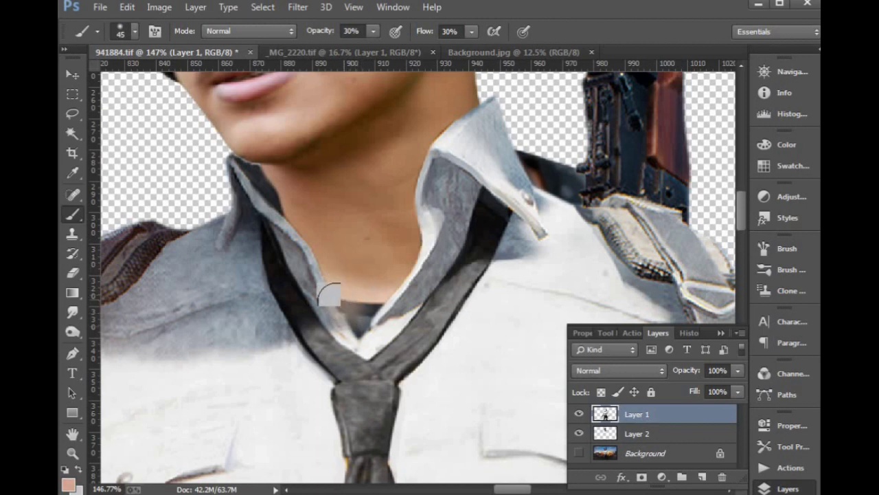
{"action": "mouse_move", "coordinate": [334, 297]}
{"action": "left_mouse_down"}
{"action": "mouse_move", "coordinate": [366, 300]}
{"action": "mouse_move", "coordinate": [357, 322]}
{"action": "left_mouse_up"}
{"action": "left_click", "coordinate": [348, 292], "text": "alt"}
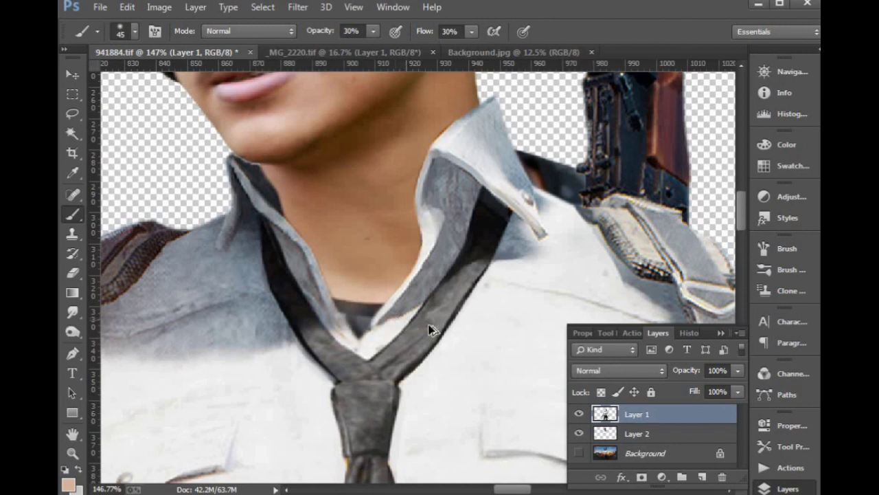
{"action": "left_click", "coordinate": [603, 433]}
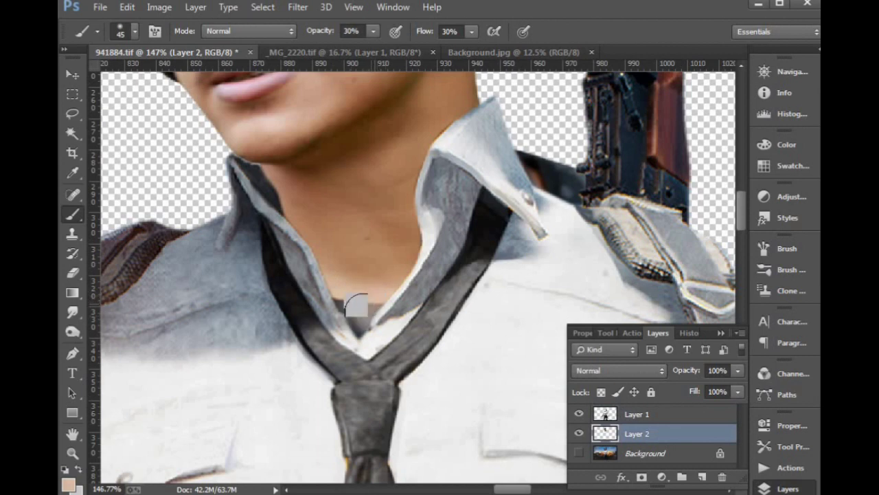
{"action": "mouse_move", "coordinate": [356, 305]}
{"action": "left_mouse_down"}
{"action": "mouse_move", "coordinate": [334, 285]}
{"action": "mouse_move", "coordinate": [362, 304]}
{"action": "mouse_move", "coordinate": [334, 298]}
{"action": "mouse_move", "coordinate": [373, 290]}
{"action": "mouse_move", "coordinate": [337, 313]}
{"action": "mouse_move", "coordinate": [337, 304]}
{"action": "mouse_move", "coordinate": [381, 299]}
{"action": "left_mouse_up"}
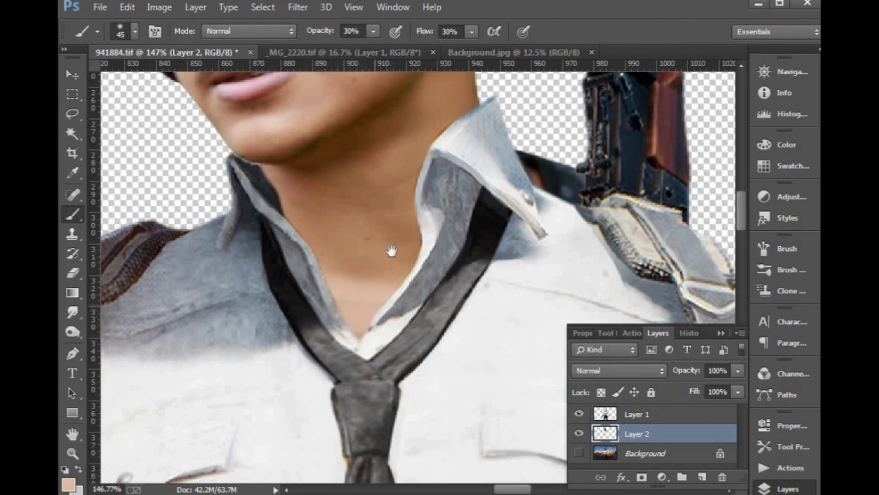
{"action": "left_click_drag", "start_coordinate": [393, 250], "coordinate": [379, 328]}
Select the face layer and scale it to about 102% with Free Transform.
{"action": "key", "text": "v"}
{"action": "left_click_drag", "start_coordinate": [412, 188], "coordinate": [402, 226]}
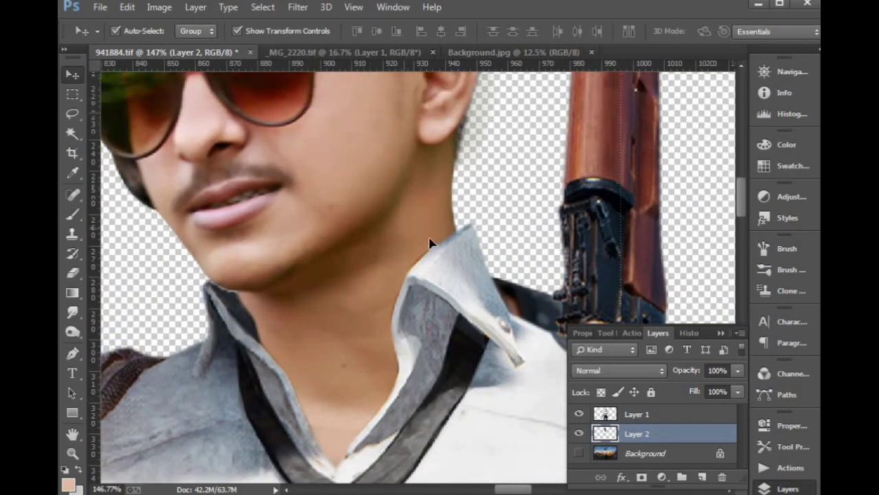
{"action": "left_click", "coordinate": [459, 244]}
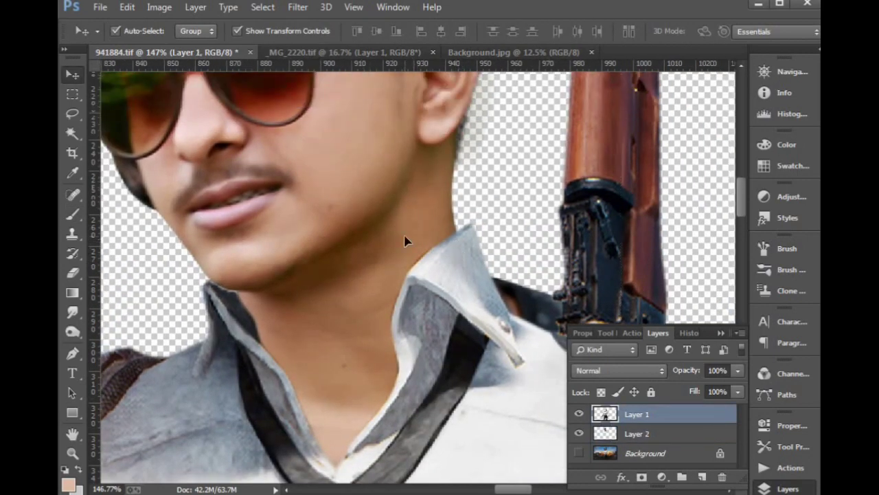
{"action": "scroll", "coordinate": [405, 241], "scroll_direction": "down", "scroll_amount": 3}
{"action": "scroll", "coordinate": [404, 240], "scroll_direction": "down", "scroll_amount": 2}
{"action": "scroll", "coordinate": [405, 241], "scroll_direction": "down", "scroll_amount": 1}
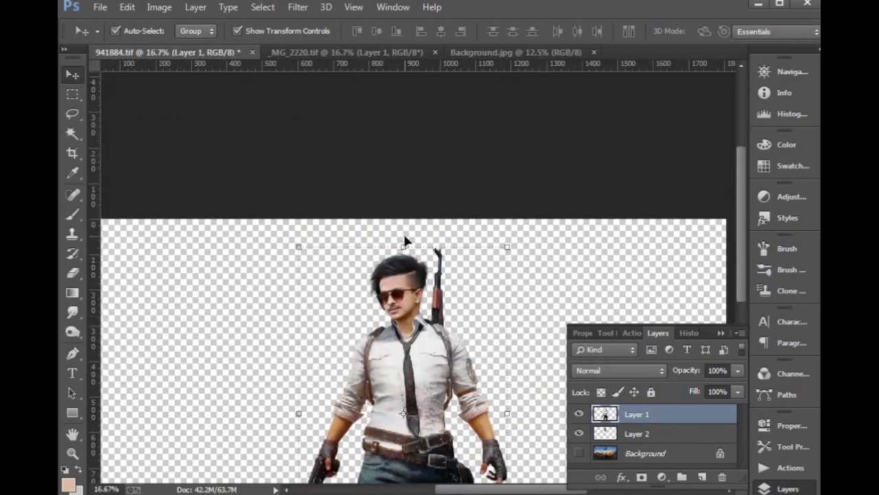
{"action": "scroll", "coordinate": [404, 241], "scroll_direction": "down", "scroll_amount": 1}
{"action": "left_click_drag", "start_coordinate": [337, 144], "coordinate": [512, 256]}
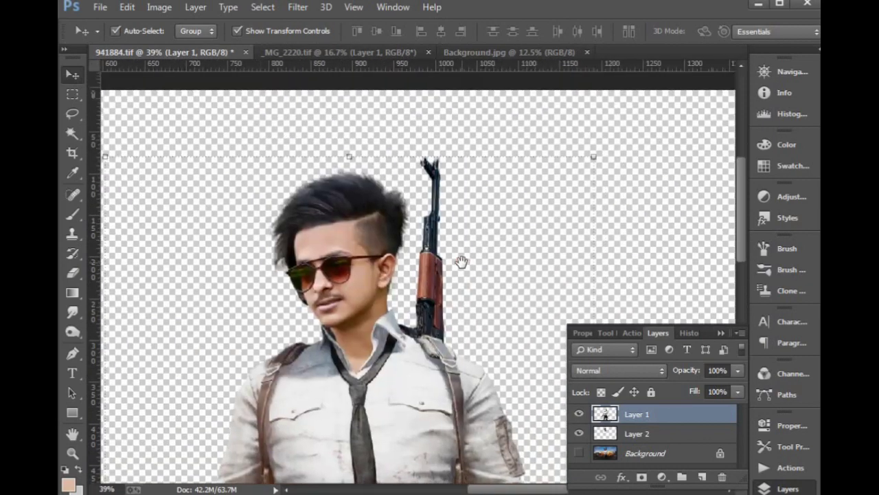
{"action": "left_click", "coordinate": [416, 176]}
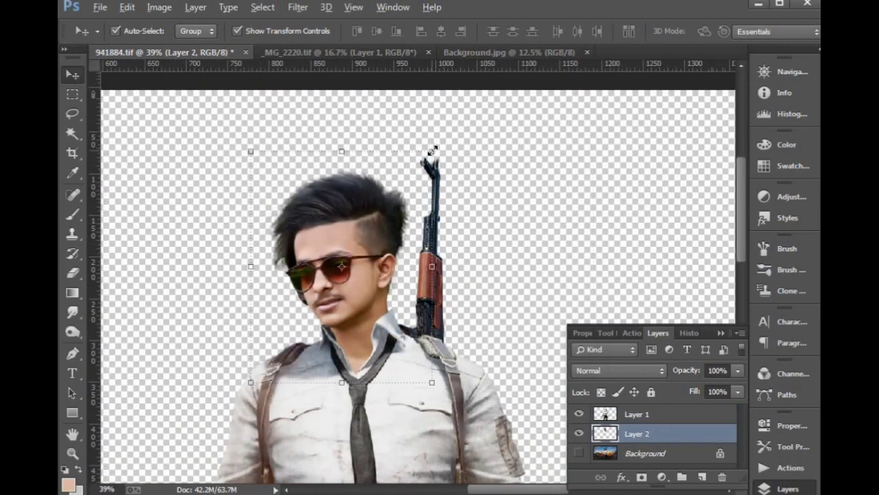
{"action": "left_click", "coordinate": [432, 150]}
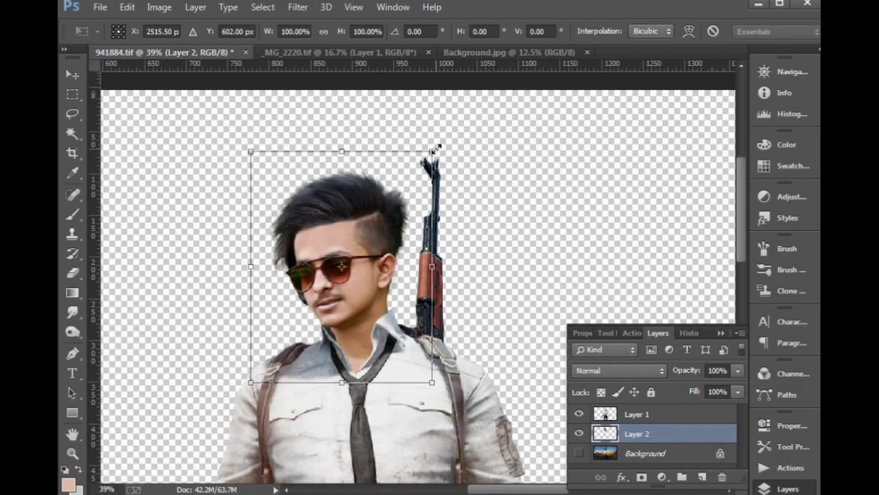
{"action": "left_click_drag", "start_coordinate": [436, 147], "coordinate": [437, 147]}
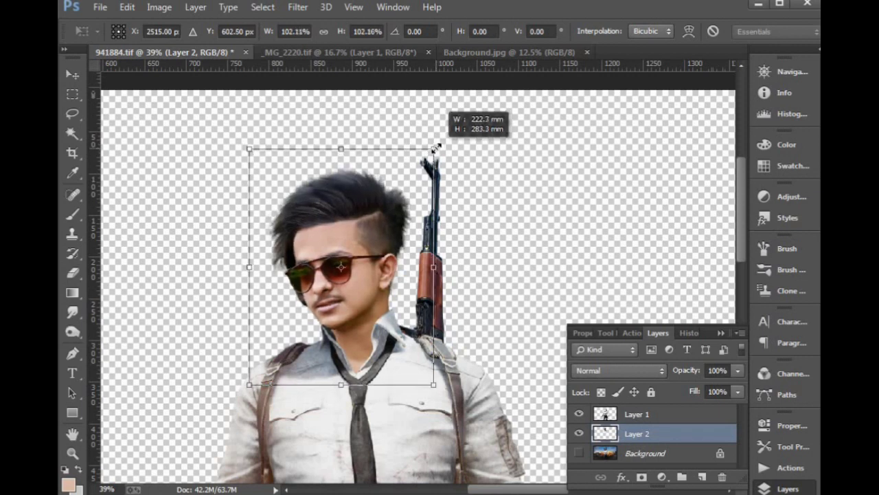
{"action": "key", "text": "Return"}
Nudge the face into place over the neck with the arrow keys.
{"action": "left_click", "coordinate": [386, 214], "text": "alt"}
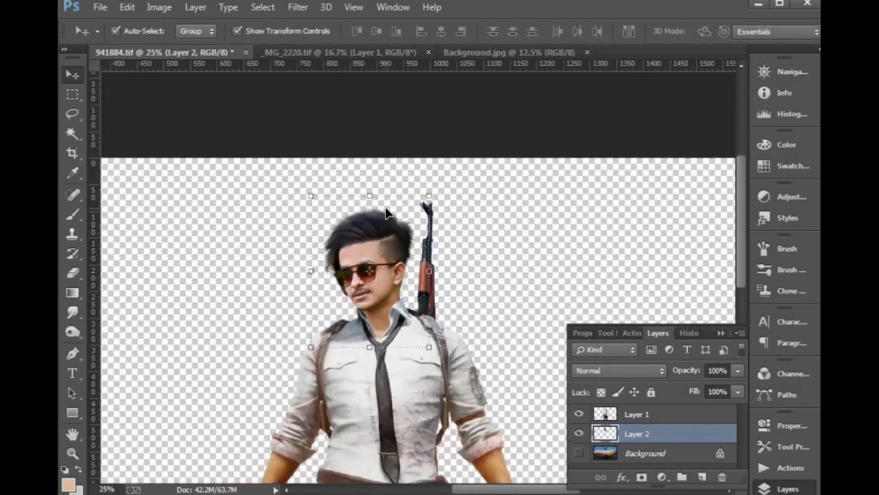
{"action": "left_click", "coordinate": [385, 206], "text": "alt"}
{"action": "left_click_drag", "start_coordinate": [411, 209], "coordinate": [236, 210]}
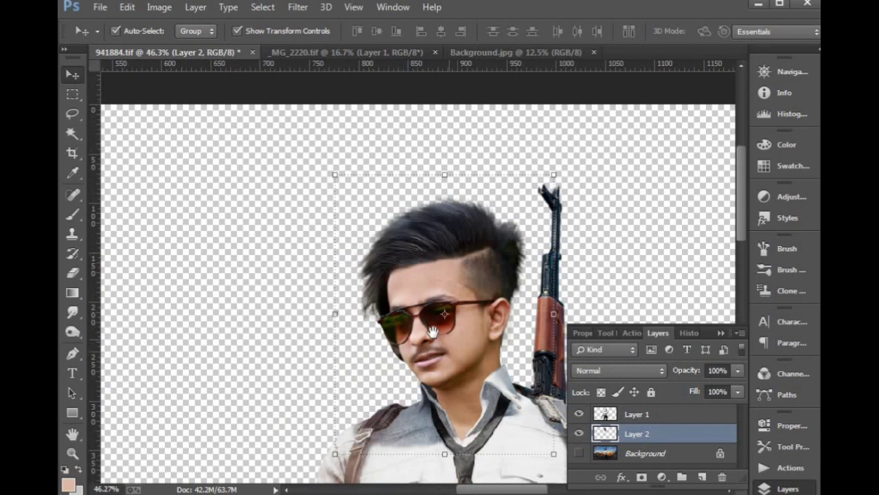
{"action": "left_click_drag", "start_coordinate": [433, 332], "coordinate": [387, 276]}
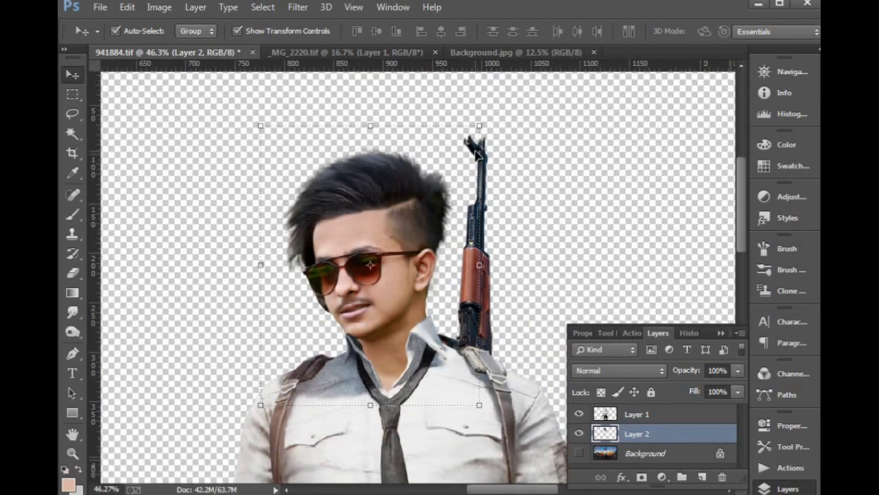
{"action": "key", "text": "Right"}
{"action": "key", "text": "Right"}
{"action": "key", "text": "Right"}
{"action": "key", "text": "Right"}
{"action": "key", "text": "Up"}
{"action": "key", "text": "Up"}
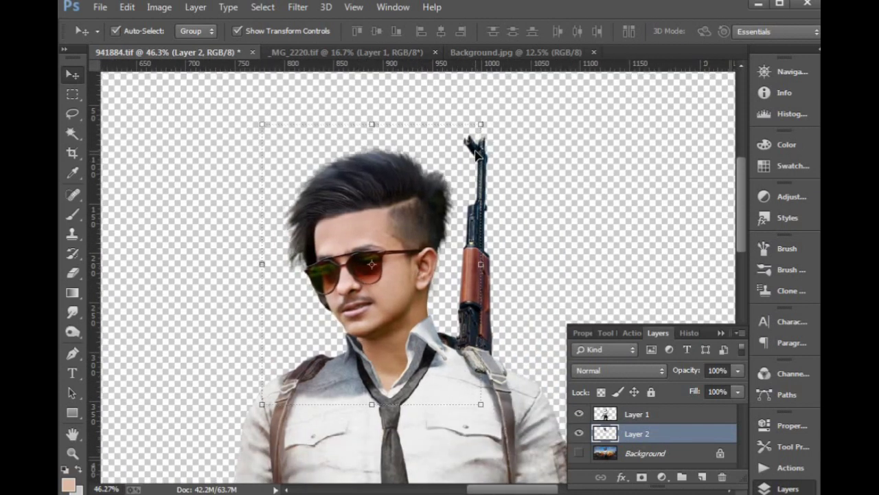
{"action": "key", "text": "Left"}
{"action": "key", "text": "Left"}
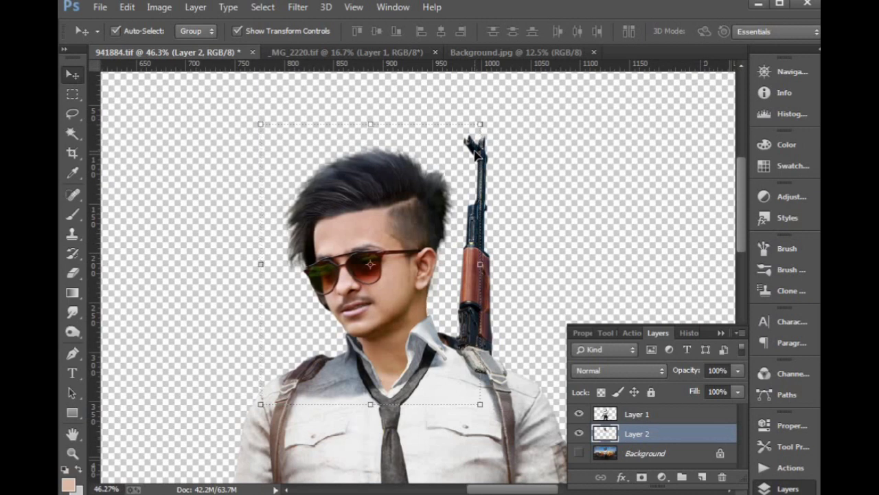
{"action": "key", "text": "Right"}
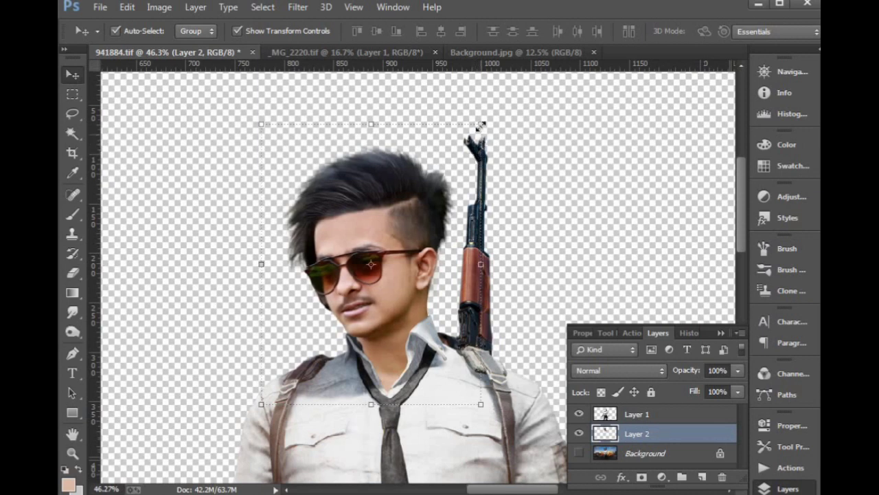
Scale the face again to about 101% and fine-tune its position with arrow-key nudges.
{"action": "left_click", "coordinate": [481, 125]}
{"action": "left_click_drag", "start_coordinate": [482, 122], "coordinate": [483, 120]}
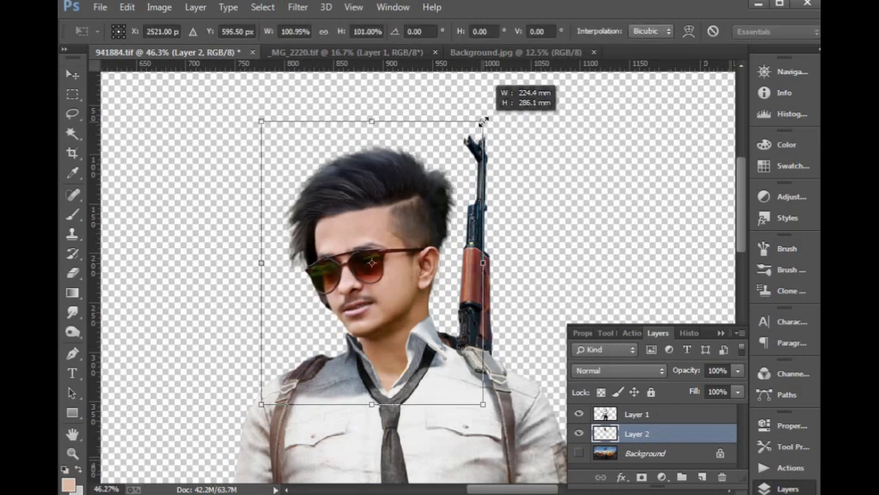
{"action": "key", "text": "Return"}
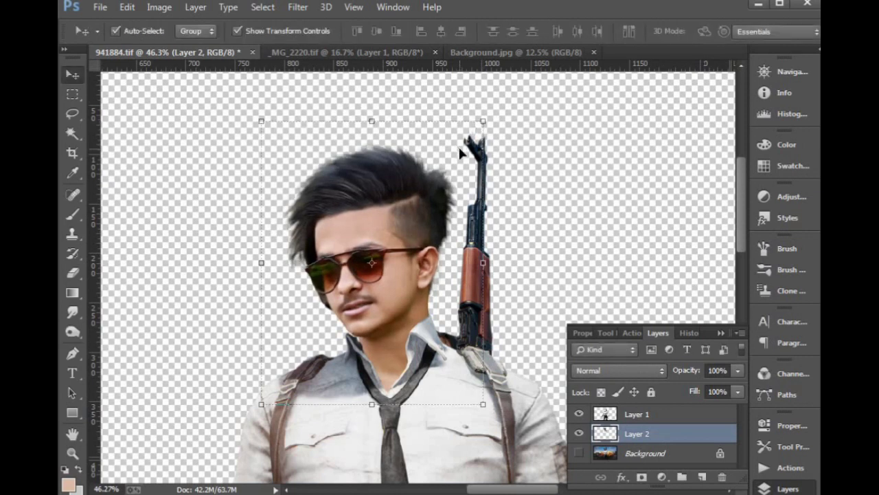
{"action": "key", "text": "Left"}
{"action": "key", "text": "Left"}
{"action": "key", "text": "Left"}
{"action": "key", "text": "Down"}
{"action": "key", "text": "Down"}
{"action": "key", "text": "Down"}
{"action": "key", "text": "Down"}
{"action": "key", "text": "Down"}
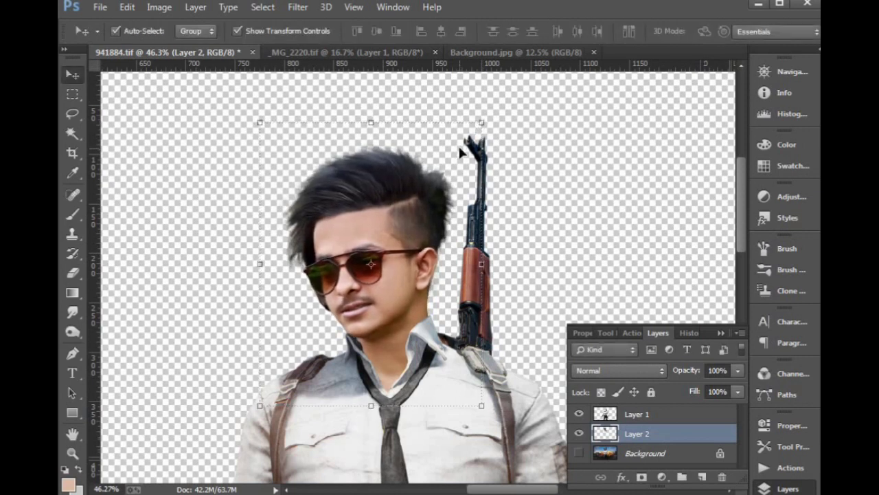
{"action": "key", "text": "Right"}
{"action": "key", "text": "Up"}
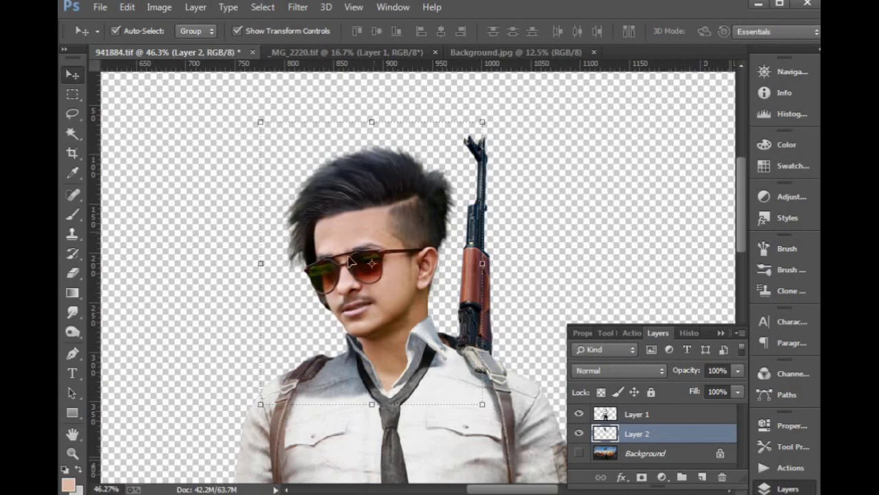
{"action": "mouse_move", "coordinate": [383, 345]}
{"action": "left_mouse_down"}
{"action": "mouse_move", "coordinate": [471, 328]}
{"action": "mouse_move", "coordinate": [334, 359]}
{"action": "left_mouse_up"}
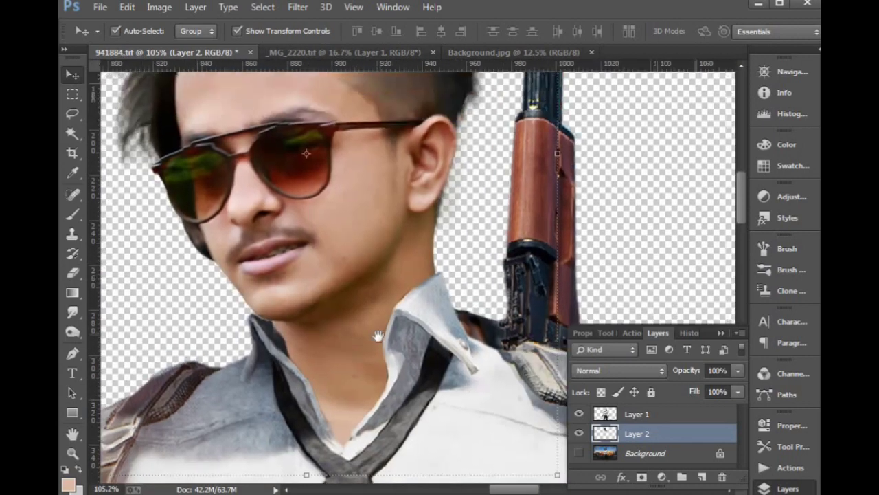
Switch to the Eraser at size 45 and zoom out to see the whole soldier figure.
{"action": "key", "text": "e"}
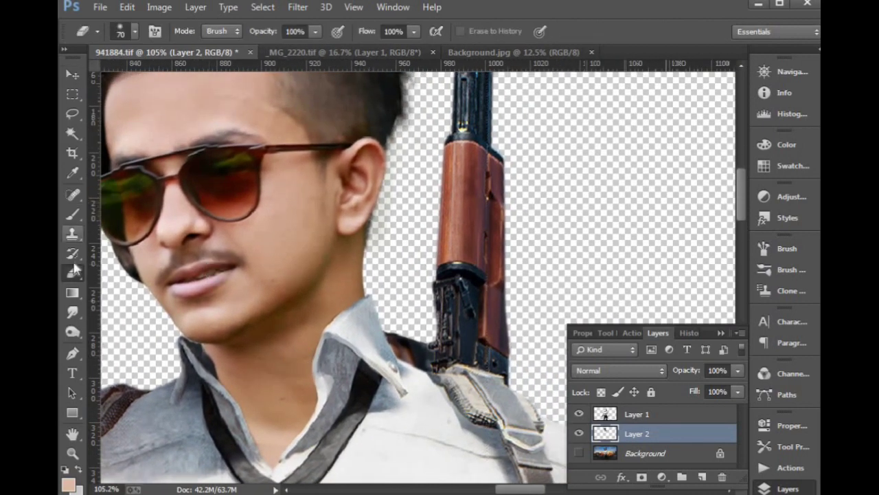
{"action": "key", "text": "bracketleft"}
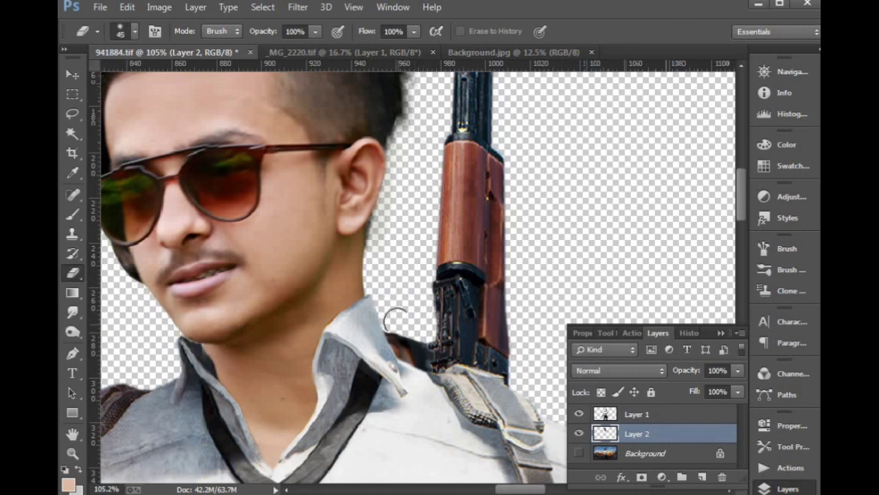
{"action": "key", "text": "bracketleft"}
{"action": "key", "text": "bracketleft"}
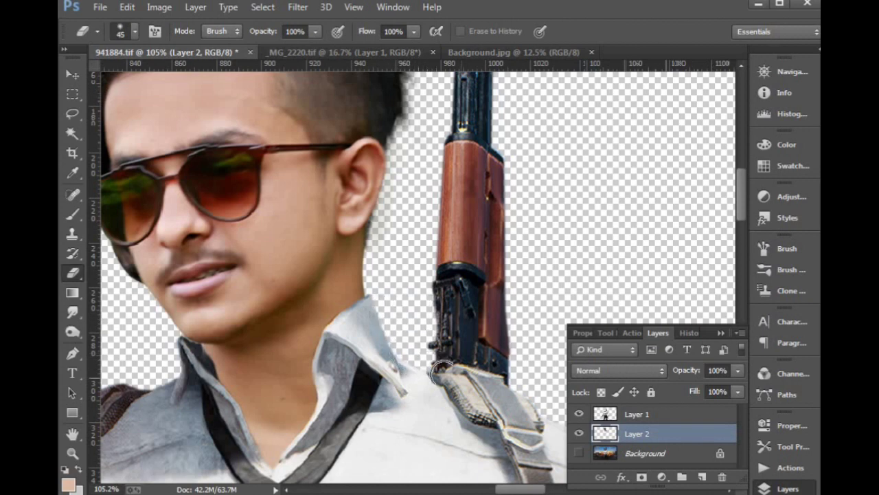
{"action": "scroll", "coordinate": [439, 356], "scroll_direction": "down", "scroll_amount": 2}
{"action": "scroll", "coordinate": [439, 356], "scroll_direction": "down", "scroll_amount": 2}
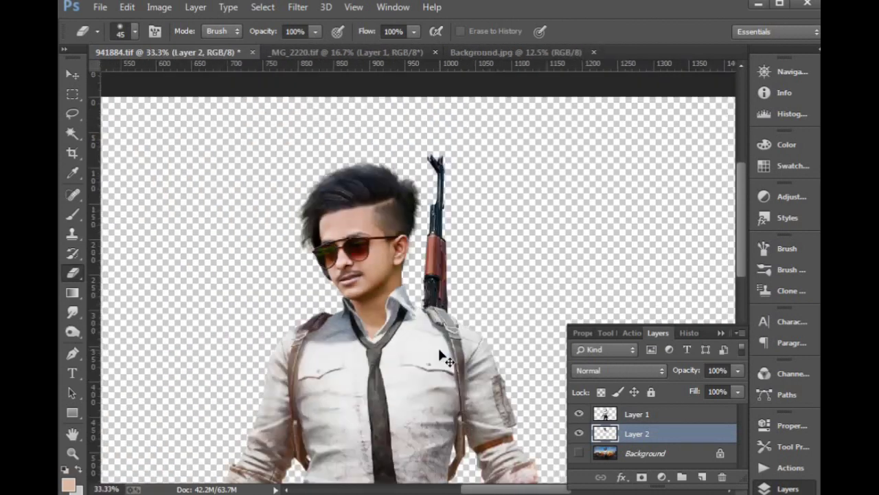
{"action": "scroll", "coordinate": [440, 356], "scroll_direction": "down", "scroll_amount": 2}
{"action": "scroll", "coordinate": [440, 355], "scroll_direction": "down", "scroll_amount": 1}
{"action": "scroll", "coordinate": [440, 356], "scroll_direction": "up", "scroll_amount": 1}
Select the face layer together with the body layer and inspect the face blend.
{"action": "key", "text": "v"}
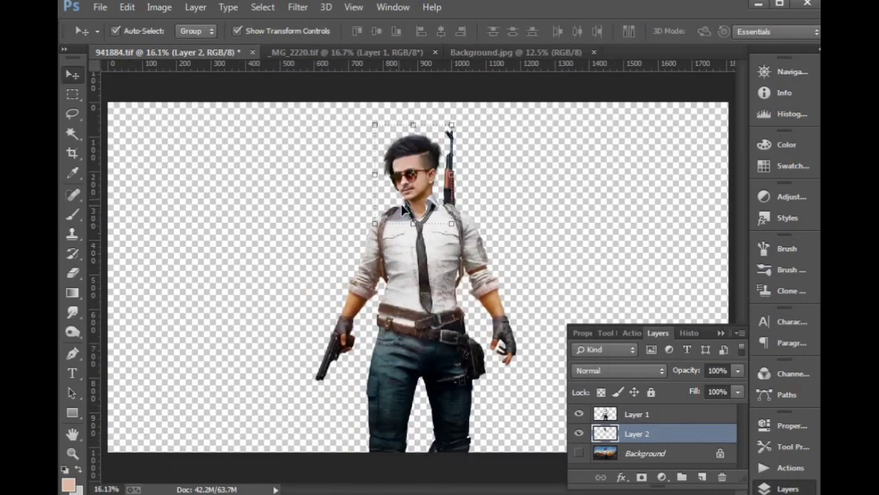
{"action": "scroll", "coordinate": [423, 274], "scroll_direction": "down", "scroll_amount": 1}
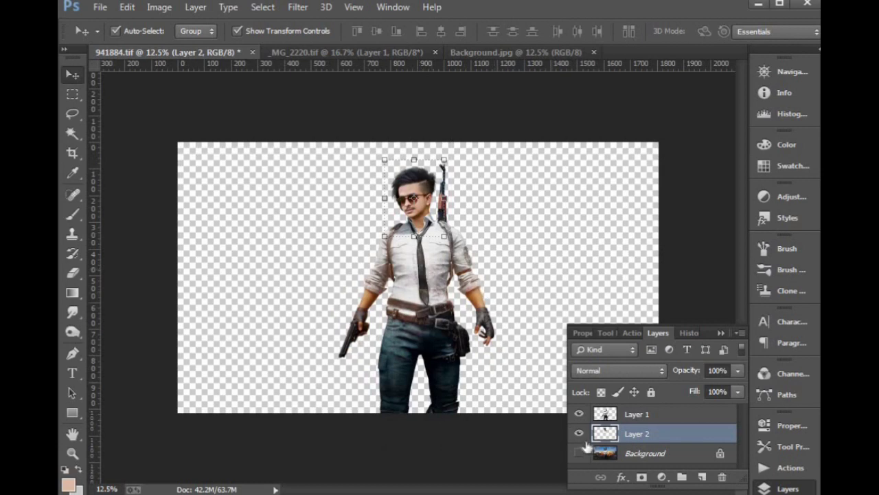
{"action": "left_click", "coordinate": [619, 414], "text": "shift"}
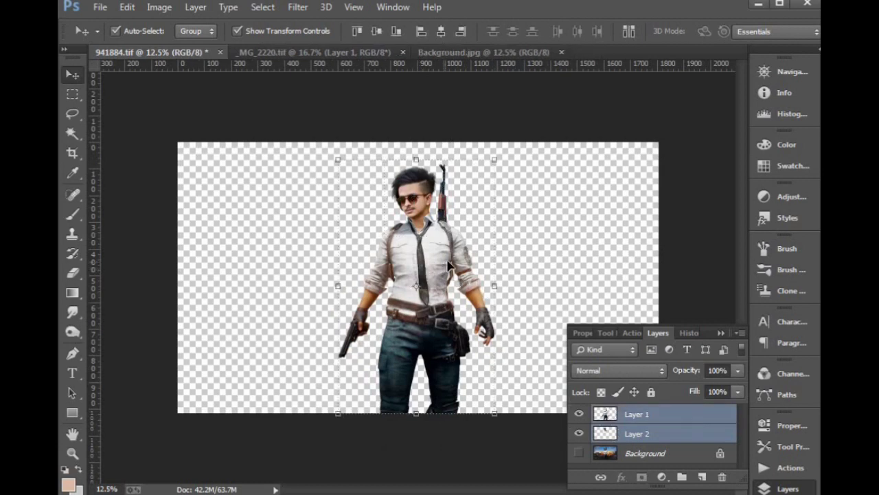
{"action": "scroll", "coordinate": [534, 269], "scroll_direction": "up", "scroll_amount": 1}
{"action": "scroll", "coordinate": [510, 203], "scroll_direction": "up", "scroll_amount": 2}
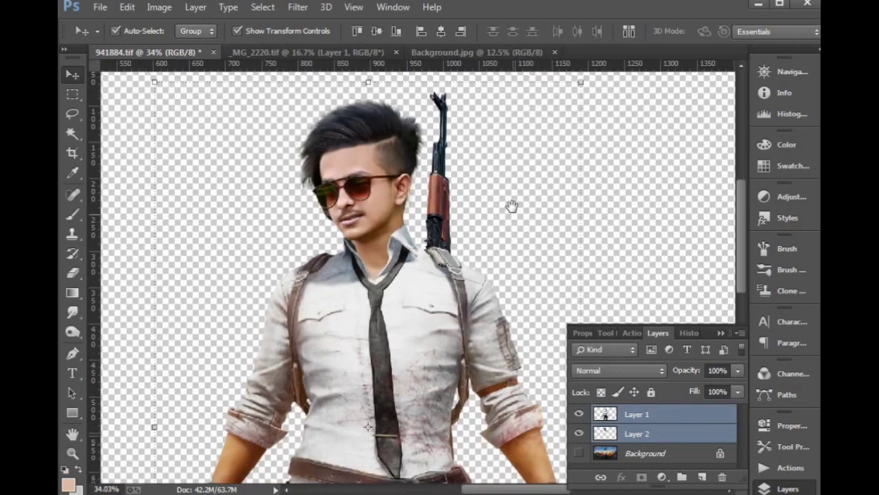
{"action": "scroll", "coordinate": [511, 202], "scroll_direction": "down", "scroll_amount": 1}
{"action": "scroll", "coordinate": [510, 203], "scroll_direction": "down", "scroll_amount": 1}
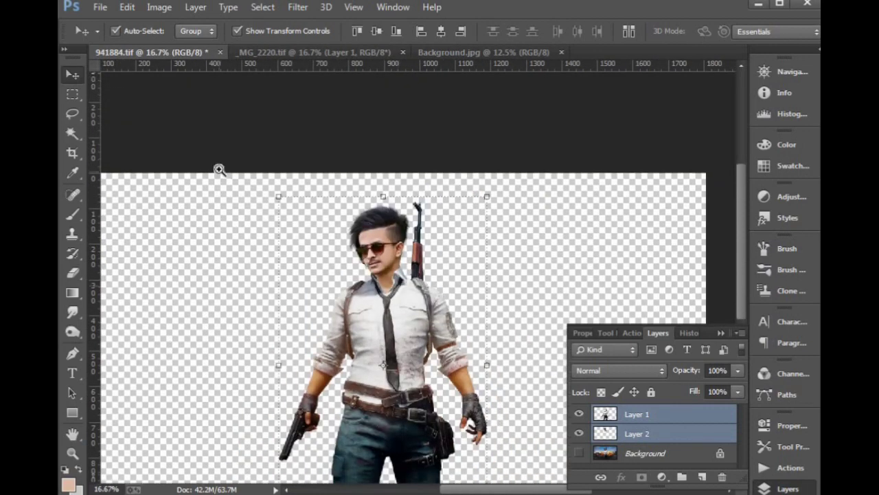
{"action": "scroll", "coordinate": [460, 302], "scroll_direction": "up", "scroll_amount": 1}
{"action": "scroll", "coordinate": [362, 273], "scroll_direction": "up", "scroll_amount": 1}
{"action": "left_click_drag", "start_coordinate": [362, 274], "coordinate": [374, 245]}
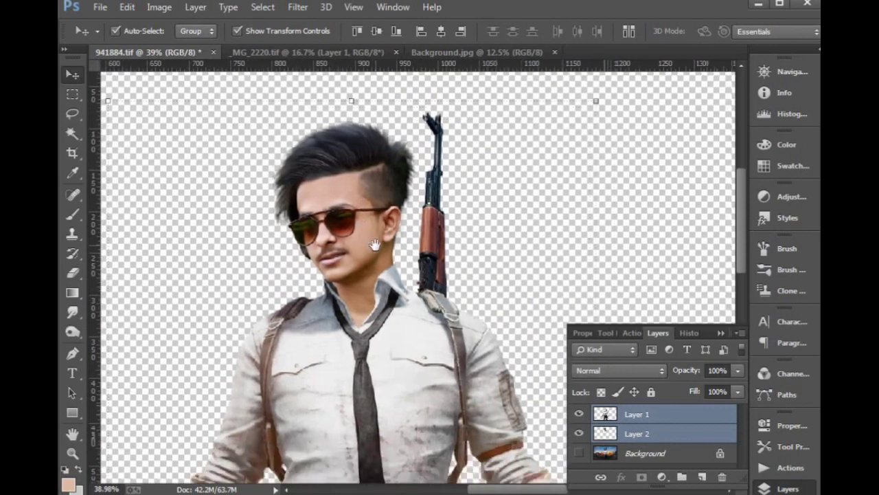
{"action": "scroll", "coordinate": [375, 247], "scroll_direction": "down", "scroll_amount": 2}
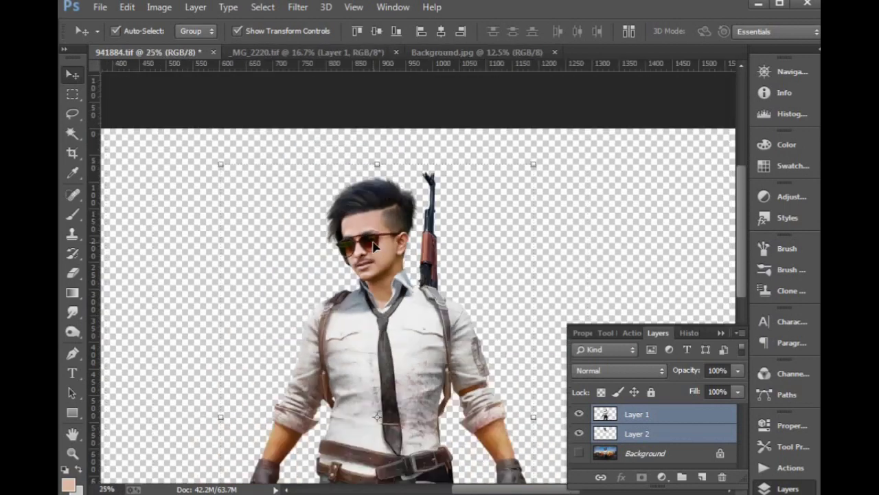
{"action": "scroll", "coordinate": [374, 248], "scroll_direction": "down", "scroll_amount": 1}
Merge face and body into a single Layer 1 and fit the whole figure on screen.
{"action": "key", "text": "ctrl+e"}
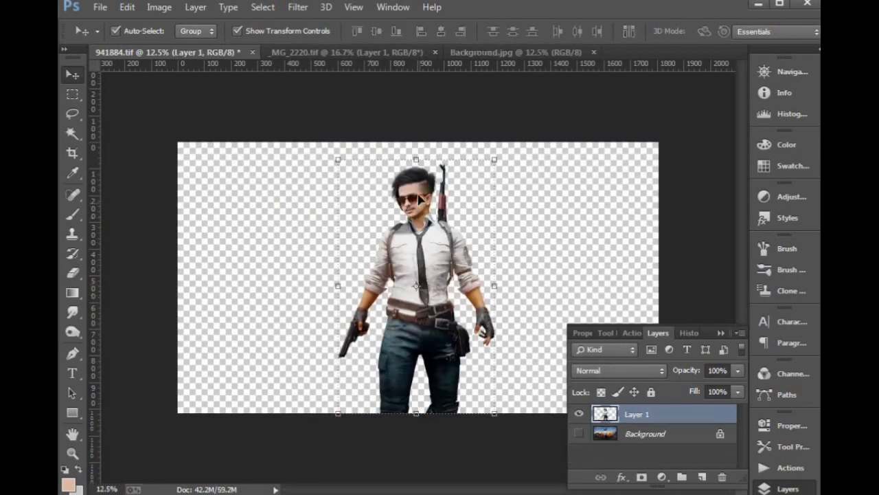
{"action": "left_click_drag", "start_coordinate": [326, 146], "coordinate": [520, 283]}
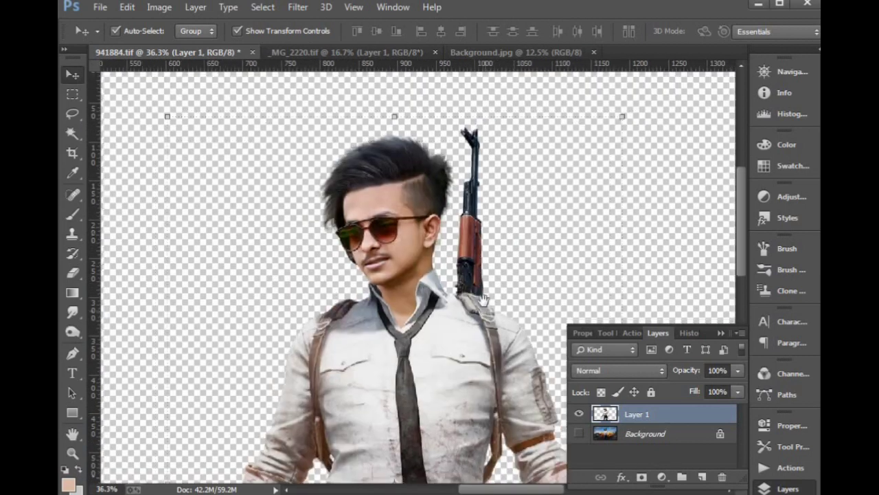
{"action": "scroll", "coordinate": [494, 295], "scroll_direction": "down", "scroll_amount": 1}
{"action": "scroll", "coordinate": [483, 295], "scroll_direction": "down", "scroll_amount": 1}
{"action": "key", "text": "ctrl+0"}
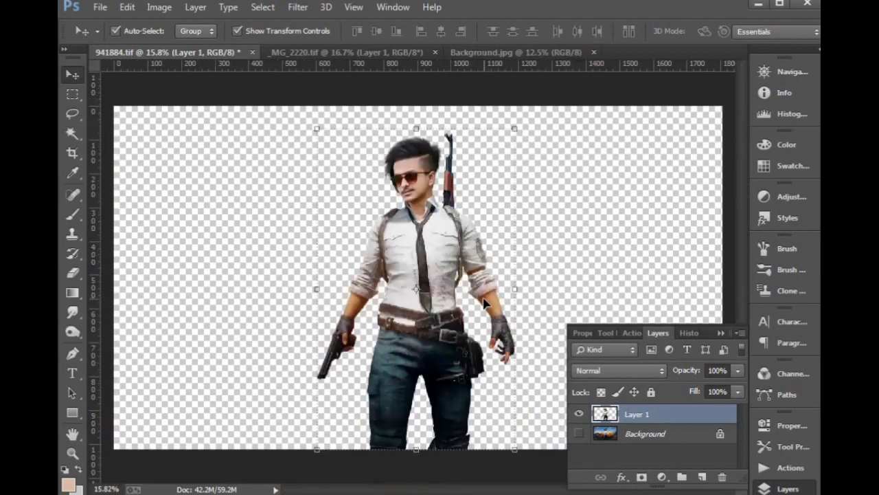
Close the portrait photo and copy the explosion background into the poster, aligned to the canvas.
{"action": "left_click", "coordinate": [305, 54]}
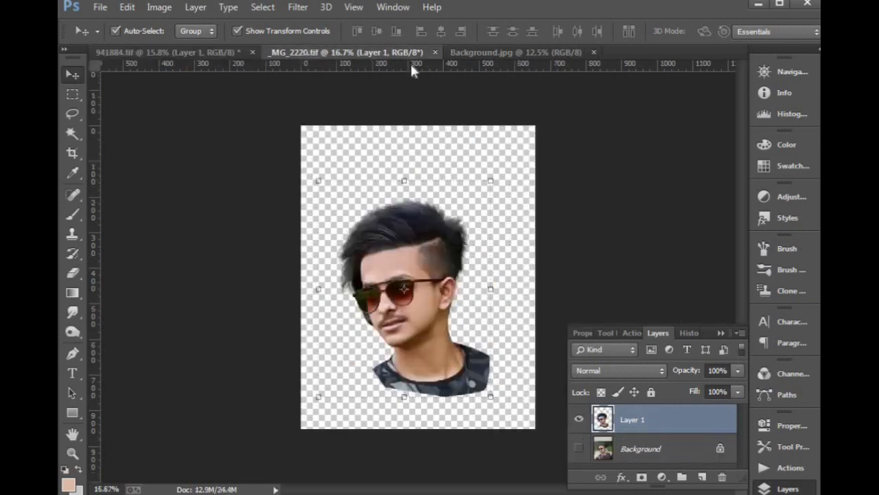
{"action": "left_click", "coordinate": [434, 54]}
{"action": "left_click", "coordinate": [323, 54]}
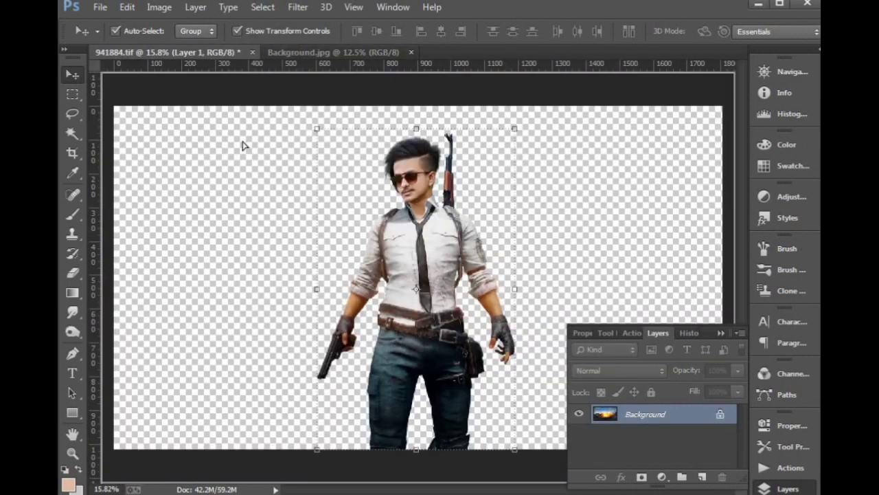
{"action": "left_click_drag", "start_coordinate": [233, 94], "coordinate": [257, 152]}
{"action": "key", "text": "ctrl+minus"}
{"action": "key", "text": "ctrl+minus"}
{"action": "left_click_drag", "start_coordinate": [252, 201], "coordinate": [356, 258]}
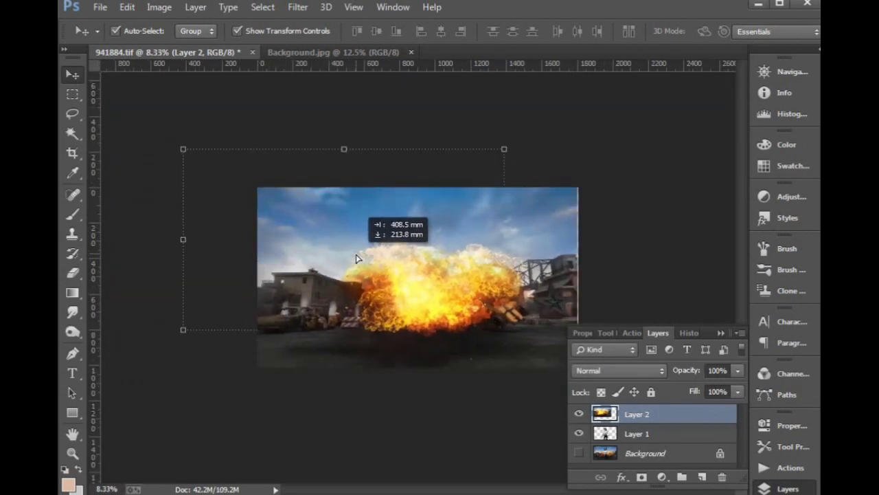
{"action": "left_click_drag", "start_coordinate": [357, 258], "coordinate": [384, 263]}
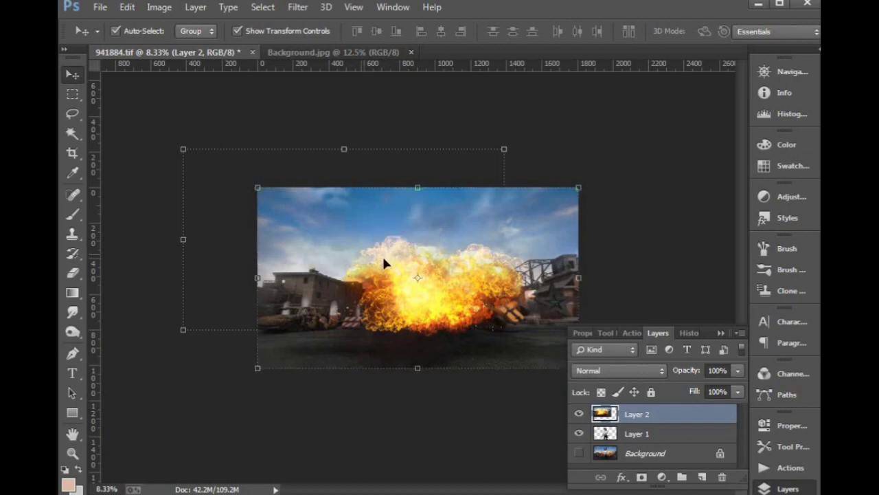
{"action": "key", "text": "ctrl+0"}
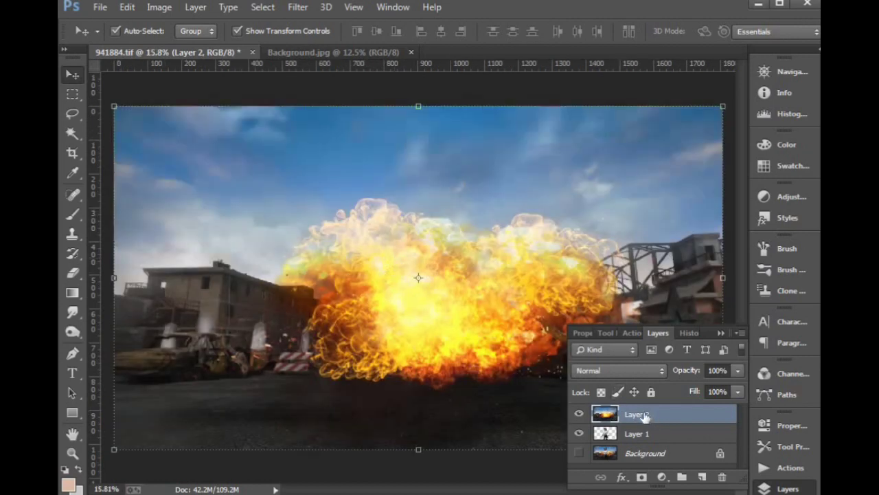
Move the explosion layer behind the man and close the Background.jpg source.
{"action": "left_click_drag", "start_coordinate": [645, 414], "coordinate": [646, 443]}
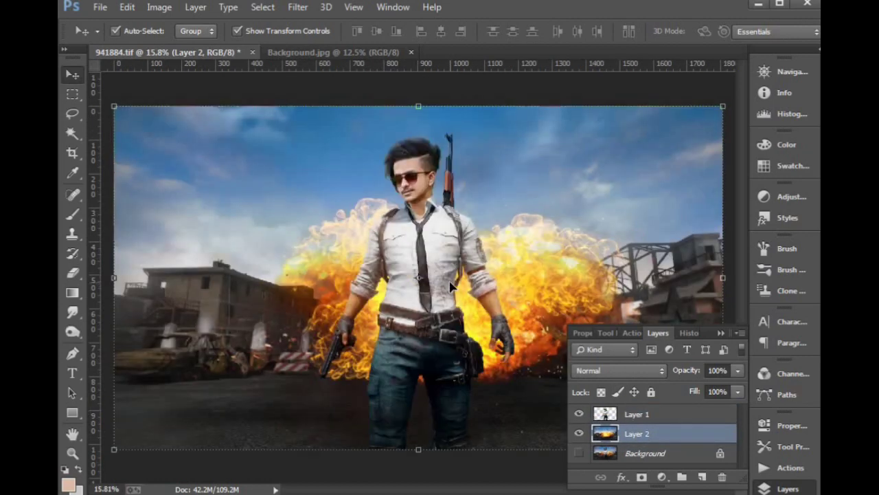
{"action": "key", "text": "ctrl+minus"}
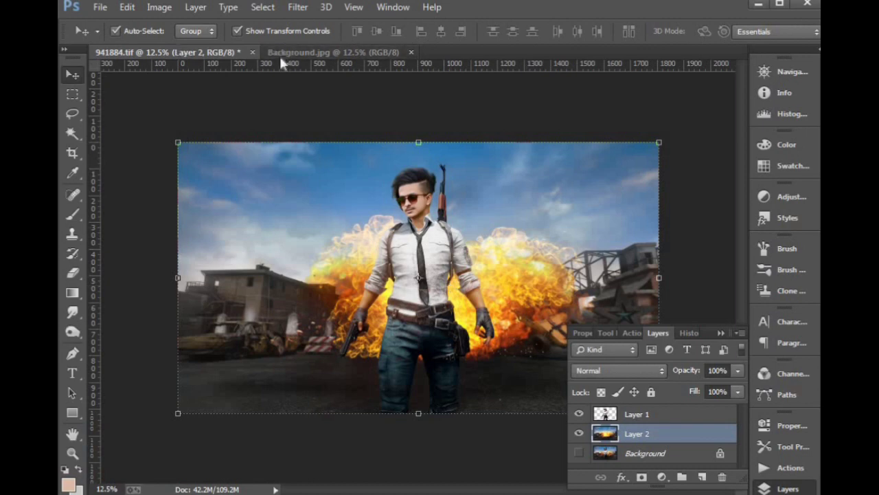
{"action": "left_click", "coordinate": [327, 52]}
{"action": "left_click", "coordinate": [411, 51]}
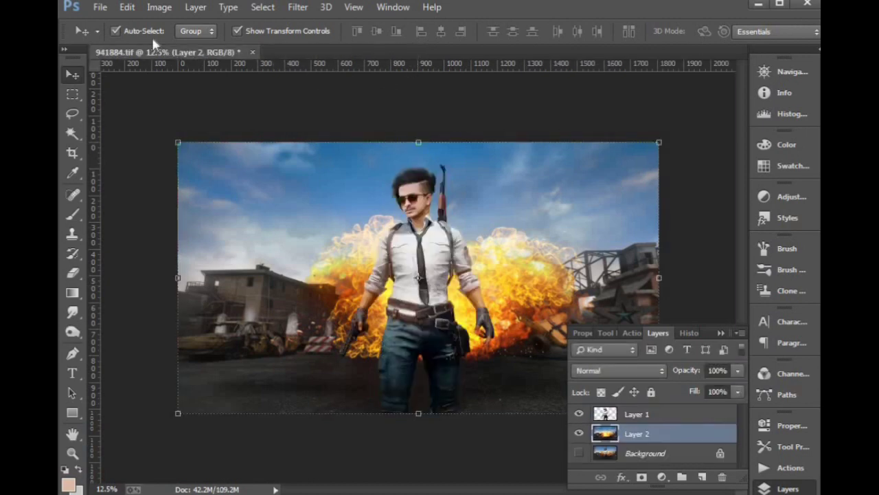
Copy the orange-shirted woman from 860732.tif into the poster and close the source.
{"action": "key", "text": "ctrl+o"}
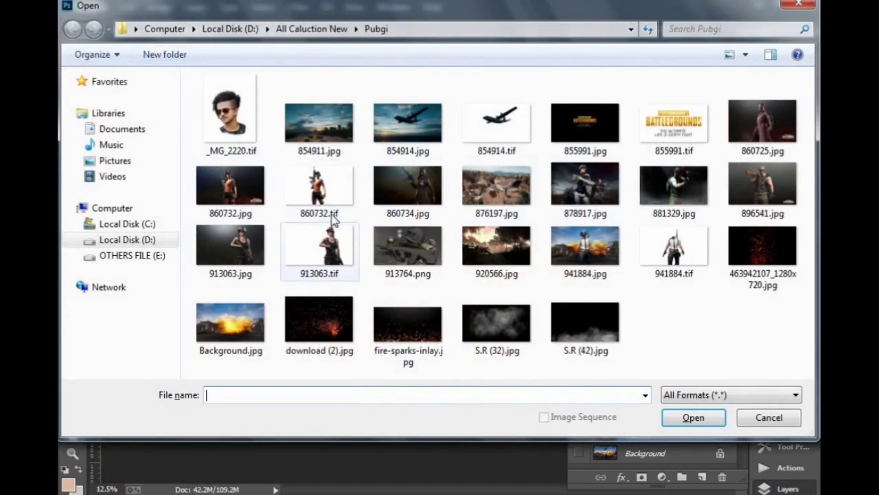
{"action": "double_click", "coordinate": [327, 198]}
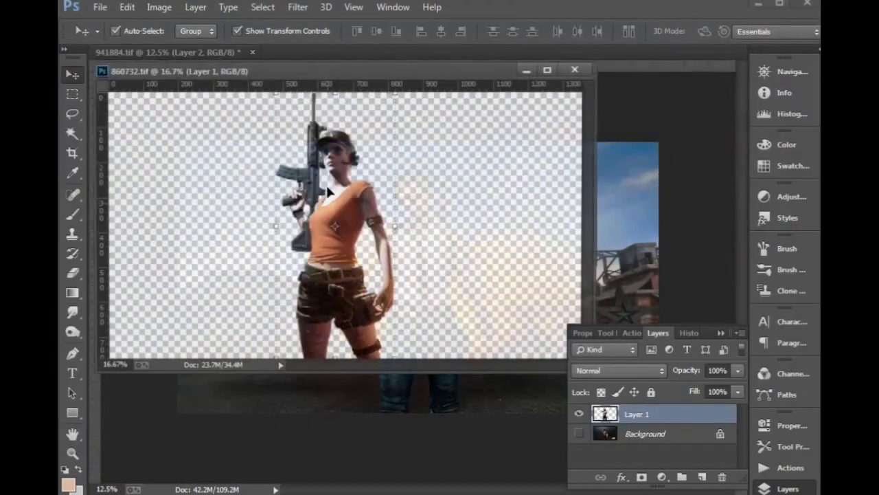
{"action": "left_click_drag", "start_coordinate": [337, 199], "coordinate": [618, 229]}
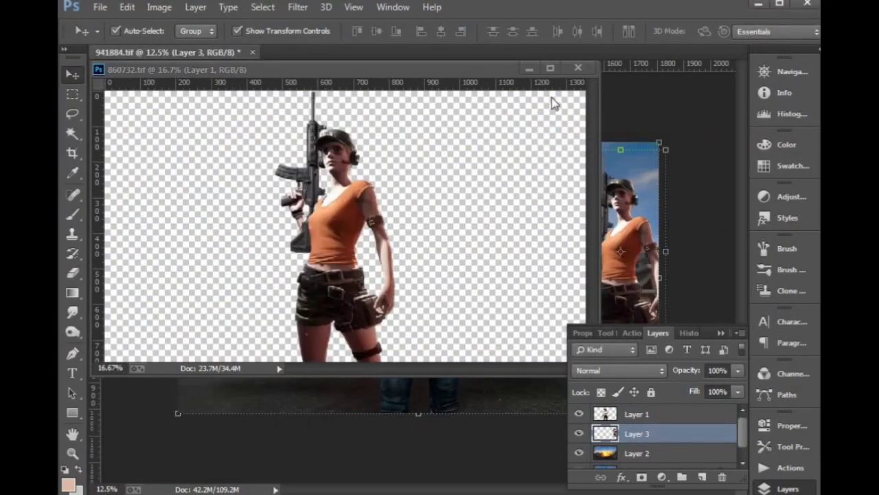
{"action": "left_click", "coordinate": [577, 69]}
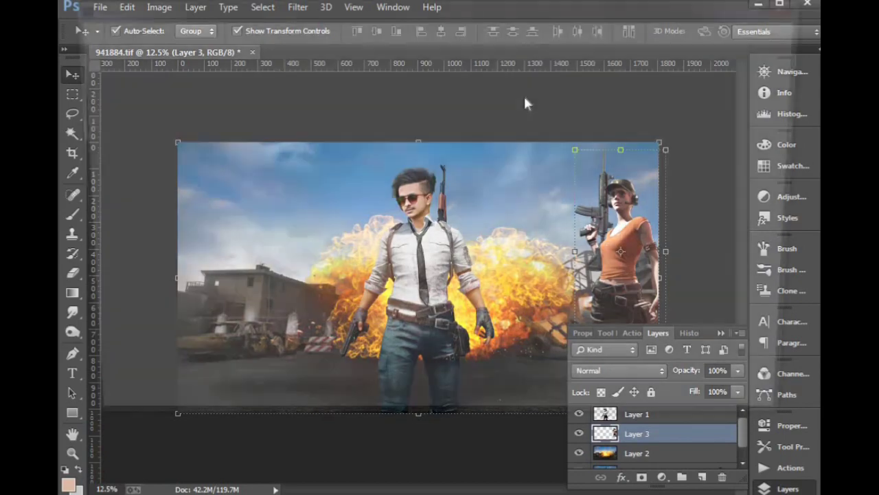
Copy the capped woman from 913063.tif into the poster, close the source, and place her beside the man.
{"action": "key", "text": "ctrl+o"}
{"action": "double_click", "coordinate": [338, 239]}
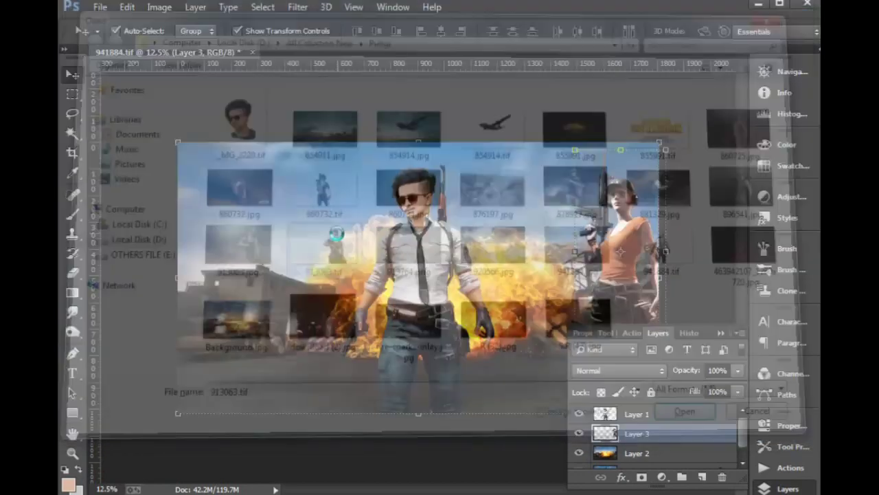
{"action": "left_click_drag", "start_coordinate": [347, 182], "coordinate": [617, 195]}
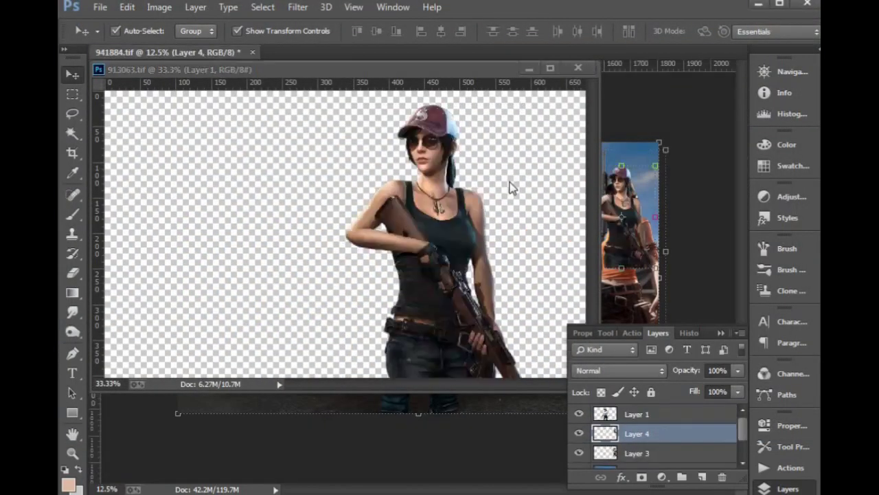
{"action": "left_click", "coordinate": [528, 116]}
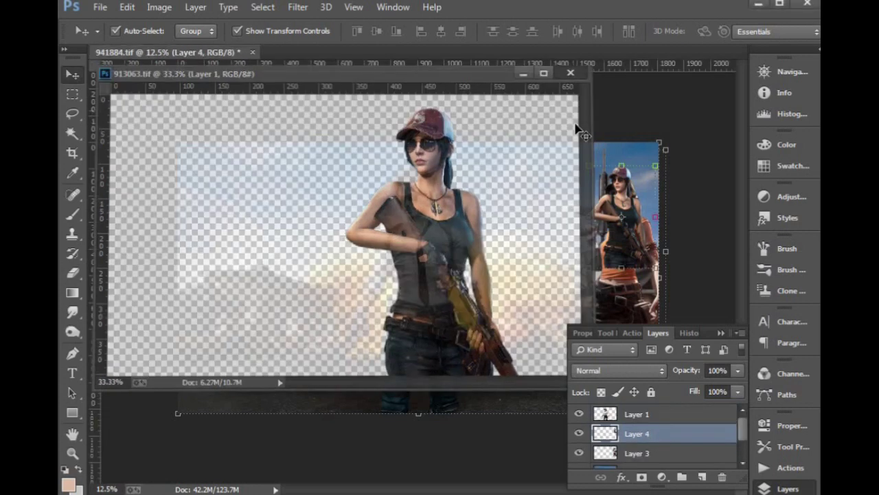
{"action": "left_click", "coordinate": [601, 192]}
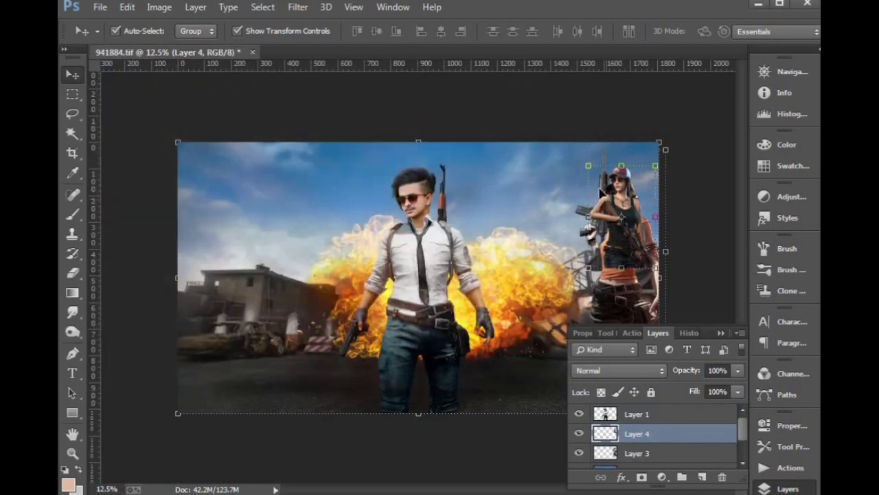
{"action": "left_click", "coordinate": [779, 488]}
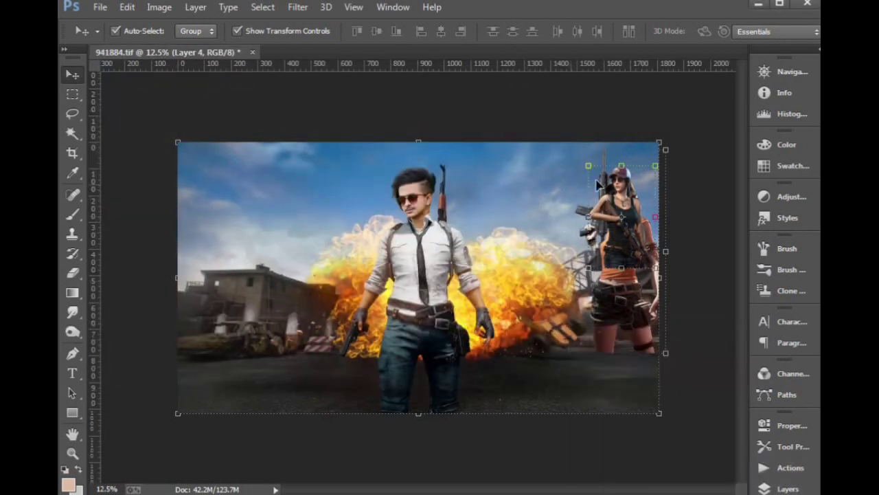
{"action": "mouse_move", "coordinate": [631, 201]}
{"action": "left_mouse_down"}
{"action": "mouse_move", "coordinate": [495, 324]}
{"action": "mouse_move", "coordinate": [492, 314]}
{"action": "left_mouse_up"}
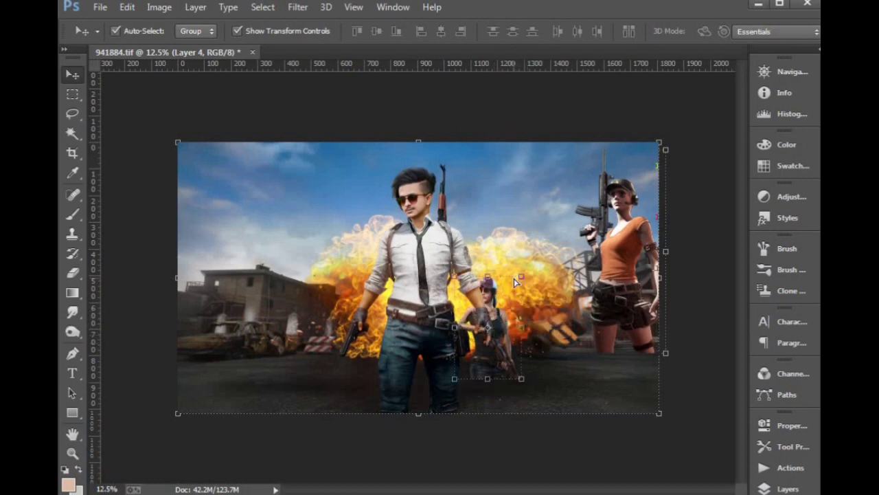
Enlarge the capped woman to match the man's size.
{"action": "left_click", "coordinate": [514, 278]}
{"action": "mouse_move", "coordinate": [517, 277]}
{"action": "left_mouse_down"}
{"action": "mouse_move", "coordinate": [593, 170]}
{"action": "mouse_move", "coordinate": [568, 204]}
{"action": "left_mouse_up"}
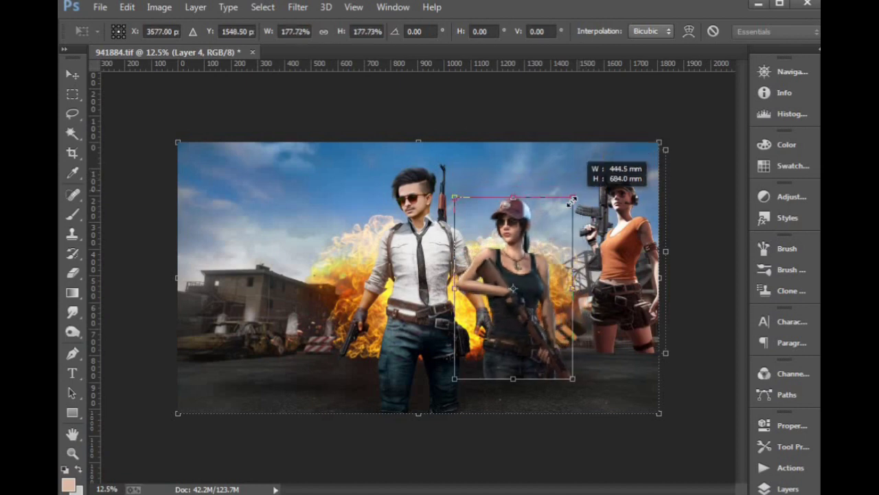
{"action": "key", "text": "Return"}
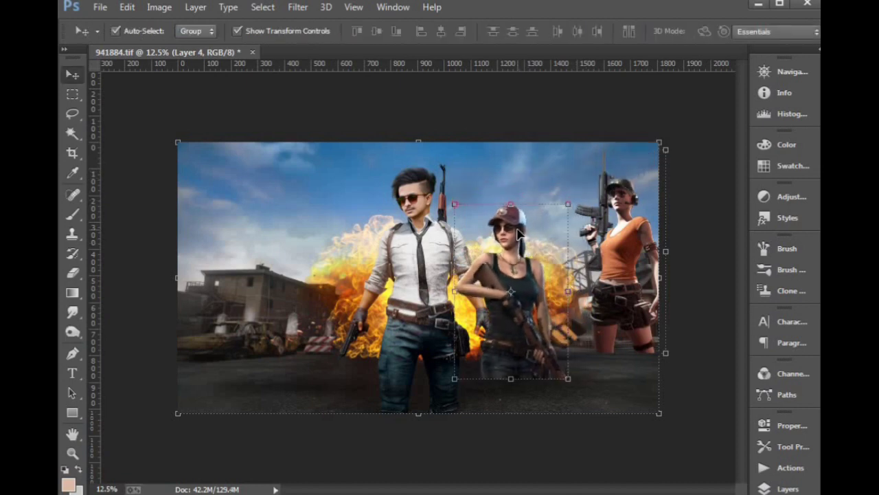
Try a horizontal flip of the capped woman, undo it, and move the orange-shirt woman left of the man.
{"action": "key", "text": "ctrl+t"}
{"action": "right_click", "coordinate": [507, 224]}
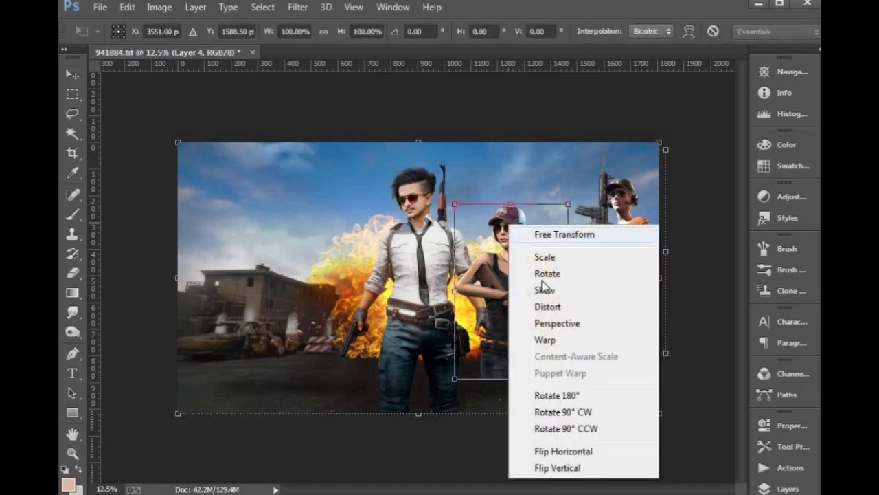
{"action": "left_click", "coordinate": [542, 450]}
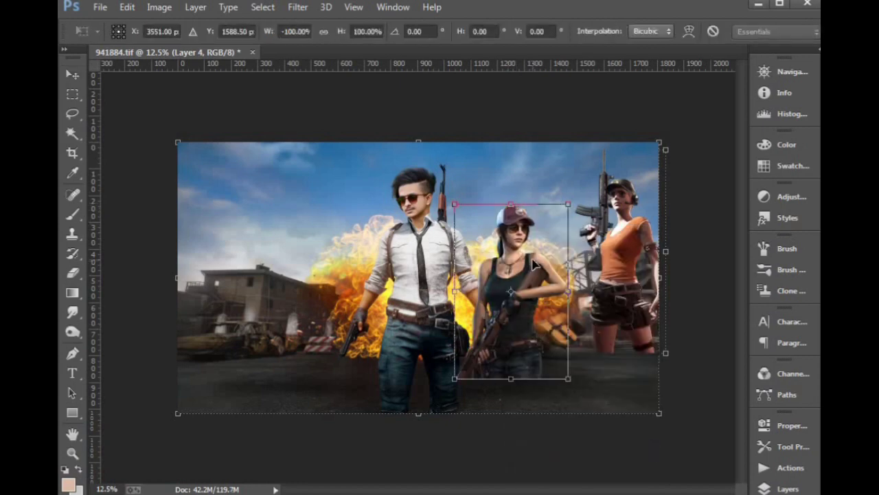
{"action": "key", "text": "ctrl+z"}
{"action": "key", "text": "Return"}
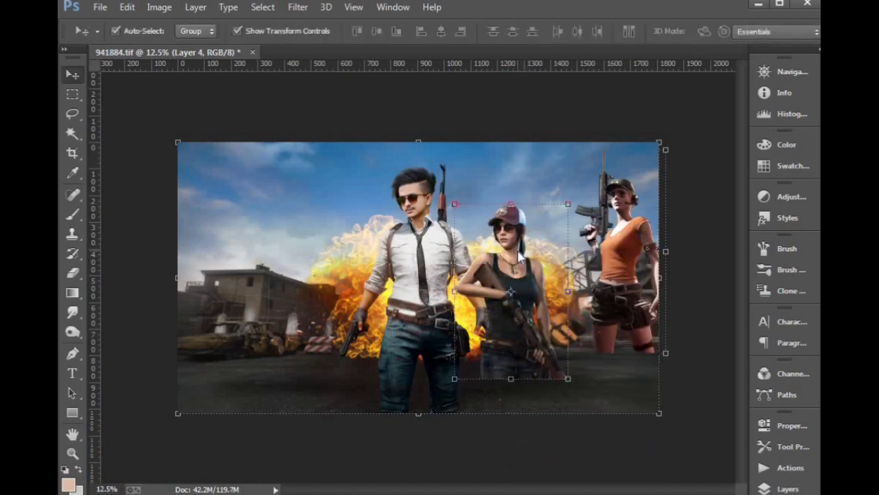
{"action": "mouse_move", "coordinate": [624, 232]}
{"action": "left_mouse_down"}
{"action": "mouse_move", "coordinate": [343, 256]}
{"action": "mouse_move", "coordinate": [356, 254]}
{"action": "left_mouse_up"}
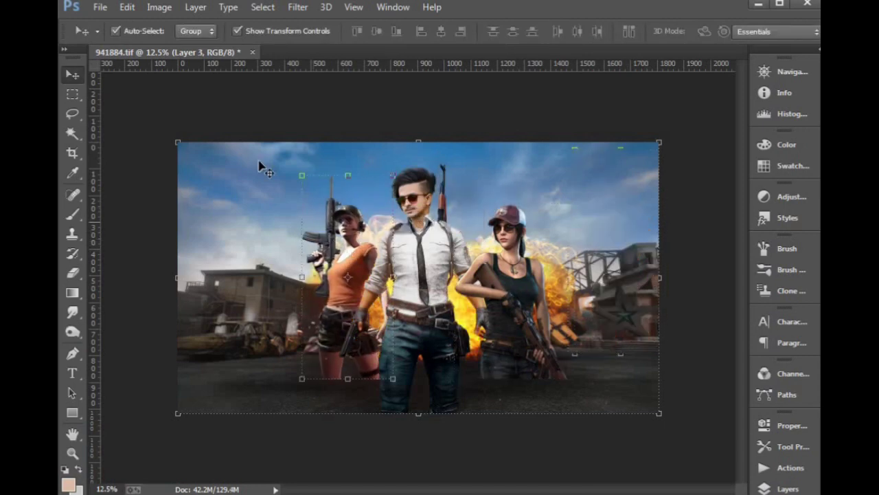
Move the central man lower in the scene.
{"action": "scroll", "coordinate": [609, 392], "scroll_direction": "up", "scroll_amount": 2}
{"action": "scroll", "coordinate": [542, 335], "scroll_direction": "down", "scroll_amount": 1}
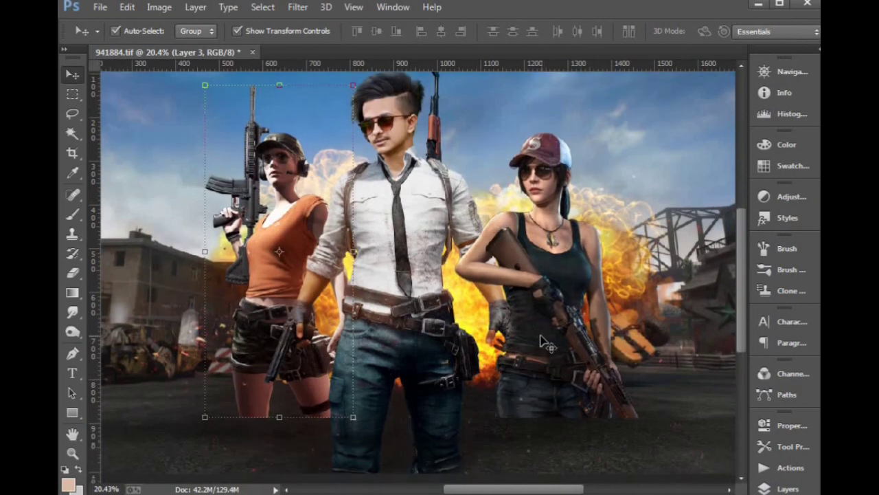
{"action": "scroll", "coordinate": [543, 337], "scroll_direction": "up", "scroll_amount": 3}
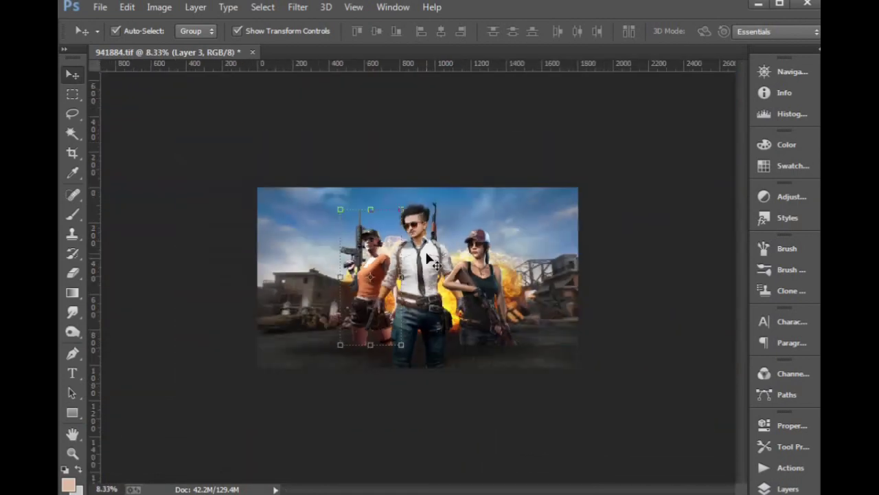
{"action": "scroll", "coordinate": [427, 257], "scroll_direction": "up", "scroll_amount": 1}
{"action": "scroll", "coordinate": [427, 257], "scroll_direction": "up", "scroll_amount": 1}
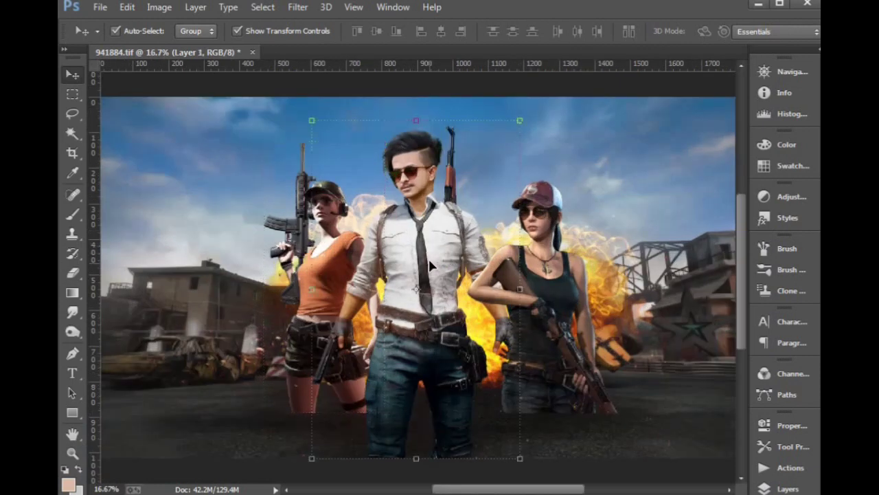
{"action": "left_click_drag", "start_coordinate": [428, 249], "coordinate": [426, 312]}
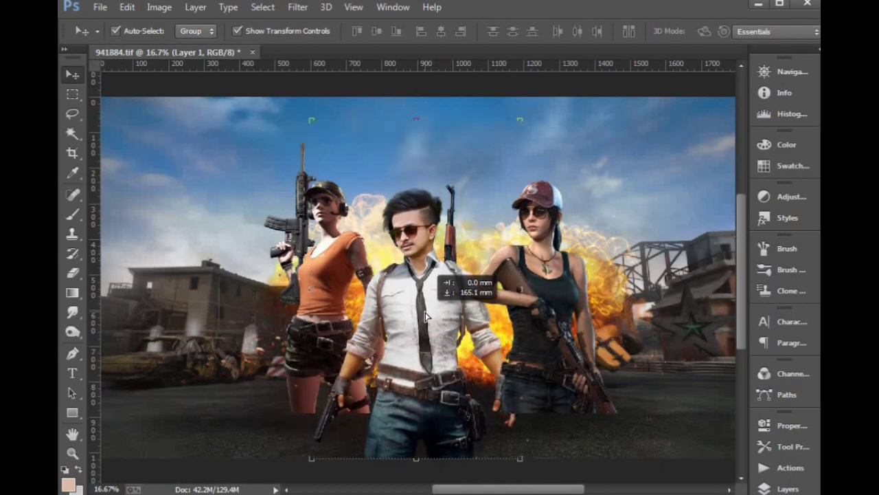
{"action": "left_click_drag", "start_coordinate": [426, 312], "coordinate": [426, 312]}
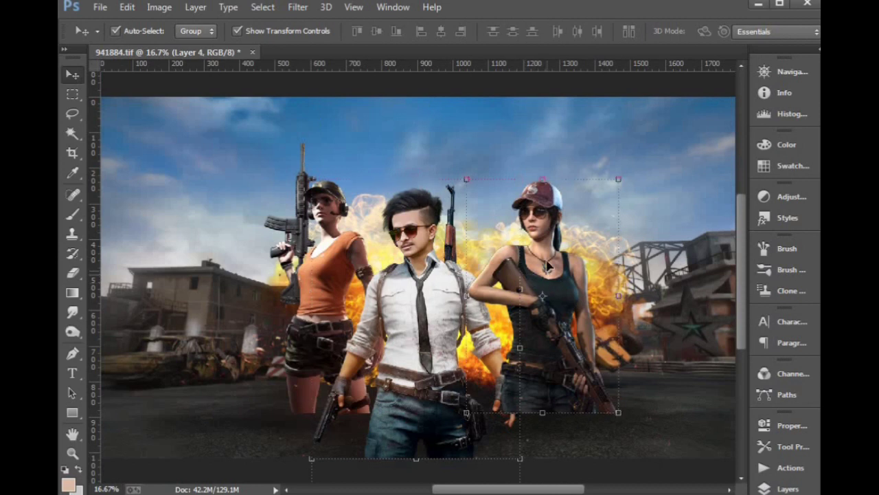
Lower and slightly enlarge the capped woman, and move the orange-shirt woman down.
{"action": "left_click_drag", "start_coordinate": [548, 269], "coordinate": [541, 313]}
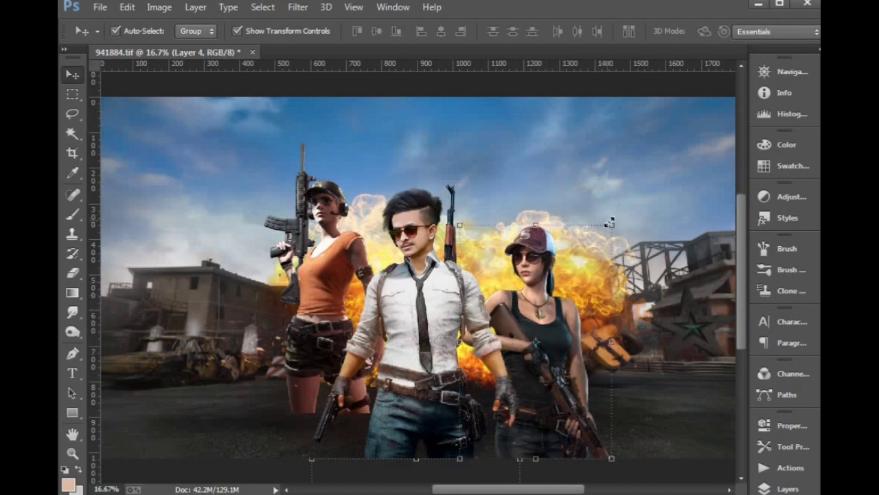
{"action": "left_click_drag", "start_coordinate": [609, 223], "coordinate": [614, 220]}
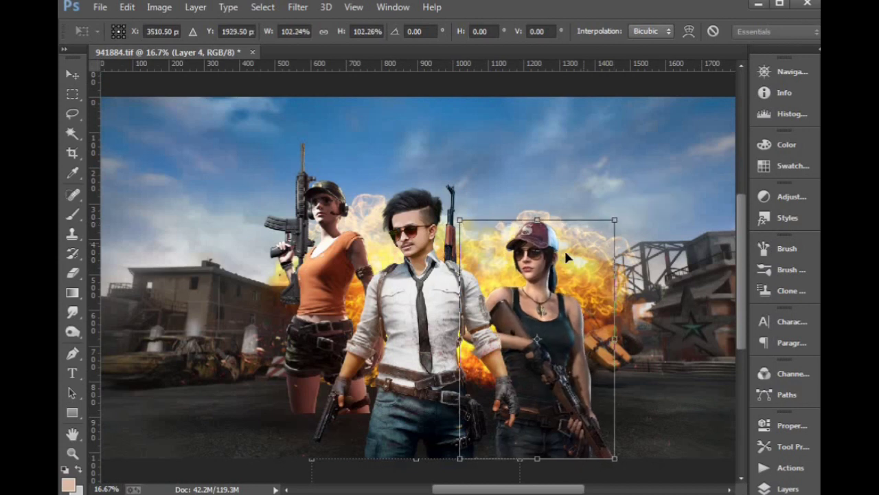
{"action": "key", "text": "Return"}
{"action": "left_click", "coordinate": [322, 228]}
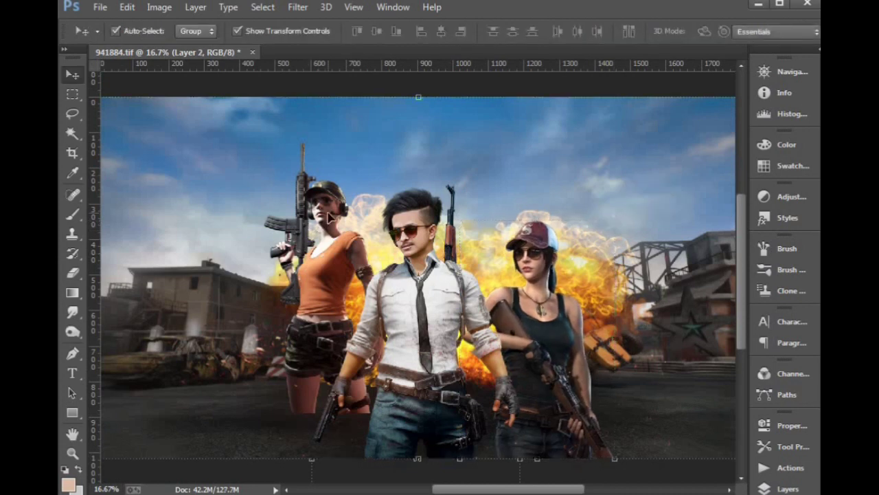
{"action": "mouse_move", "coordinate": [329, 217]}
{"action": "left_mouse_down"}
{"action": "mouse_move", "coordinate": [336, 263]}
{"action": "mouse_move", "coordinate": [328, 260]}
{"action": "left_mouse_up"}
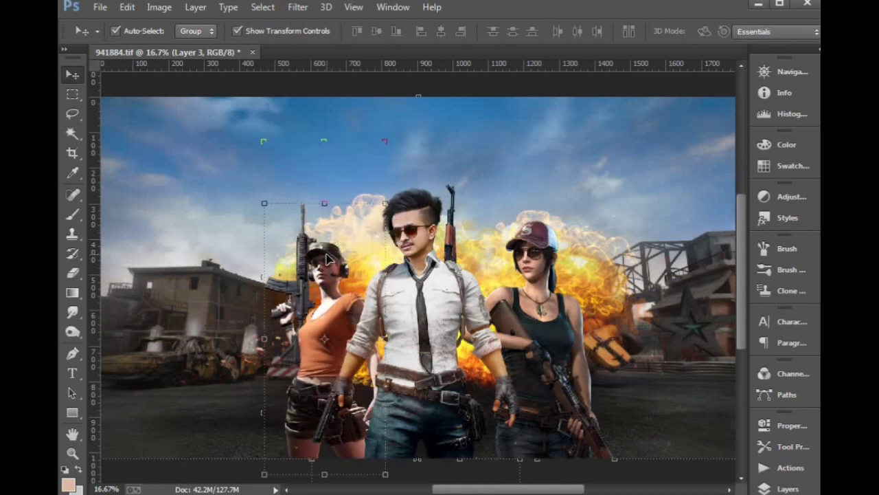
{"action": "key", "text": "ctrl+minus"}
Enlarge the capped woman slightly and scale the orange-shirt woman to about 113%, nudging her down-left.
{"action": "left_click", "coordinate": [510, 301]}
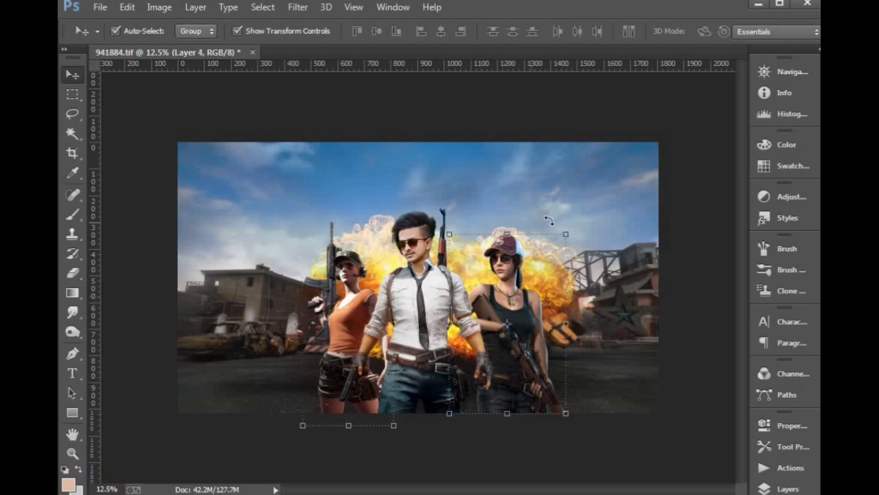
{"action": "left_click_drag", "start_coordinate": [556, 229], "coordinate": [560, 222]}
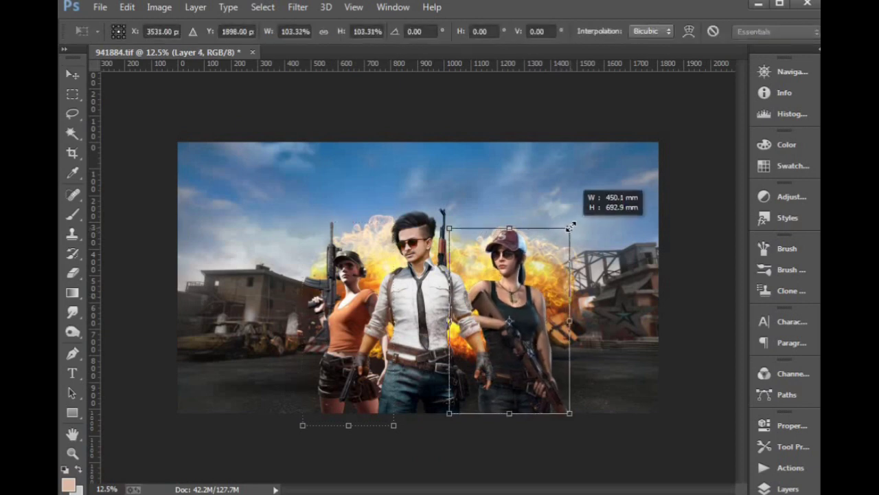
{"action": "key", "text": "Return"}
{"action": "left_click", "coordinate": [356, 267]}
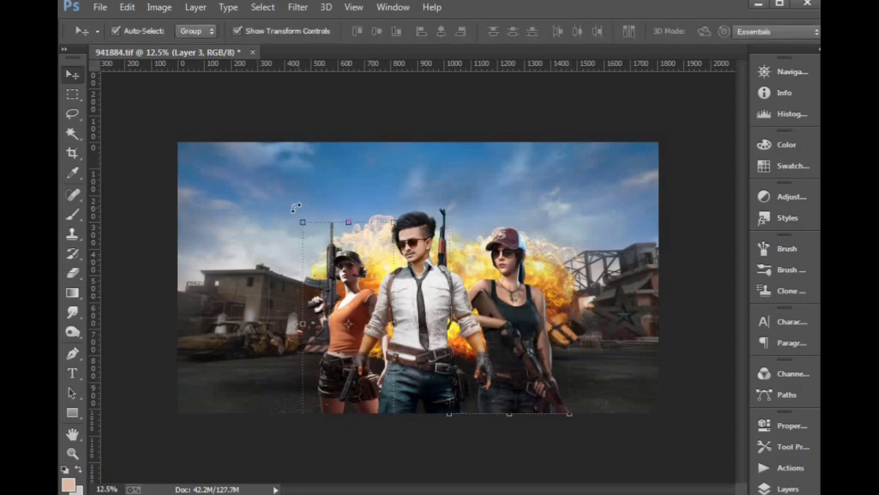
{"action": "left_click_drag", "start_coordinate": [298, 221], "coordinate": [275, 198]}
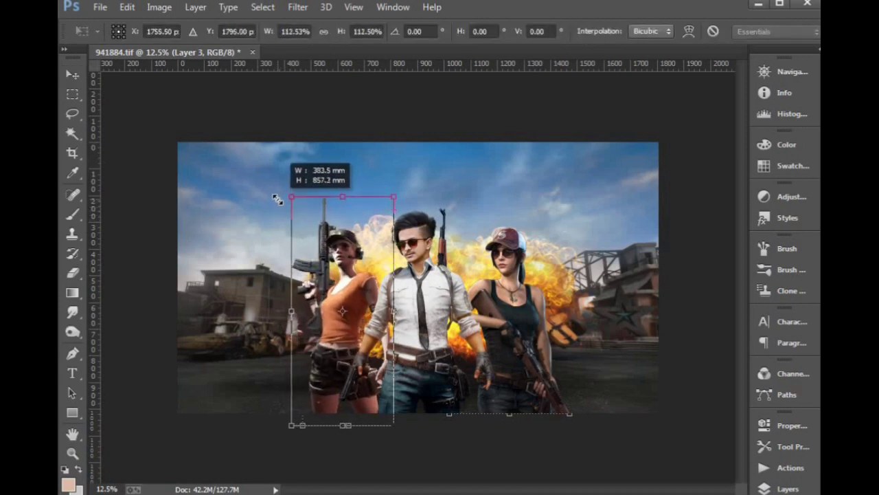
{"action": "key", "text": "Return"}
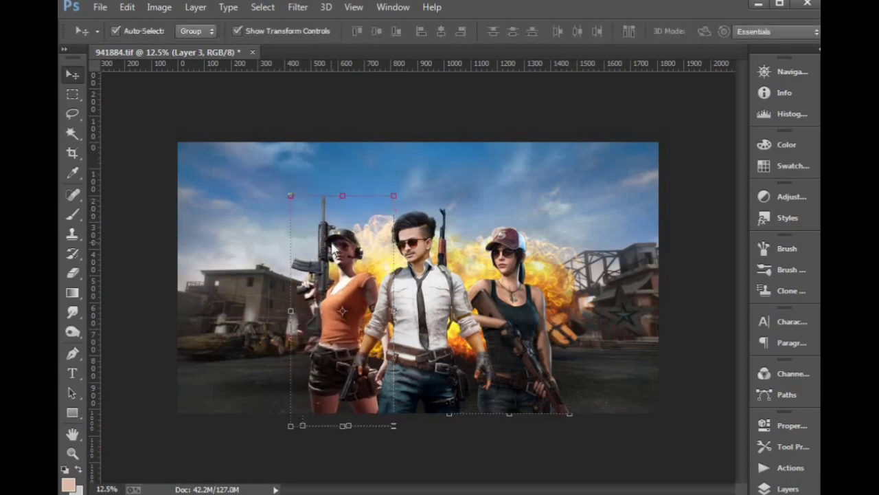
{"action": "key", "text": "shift+Down"}
{"action": "key", "text": "shift+Down"}
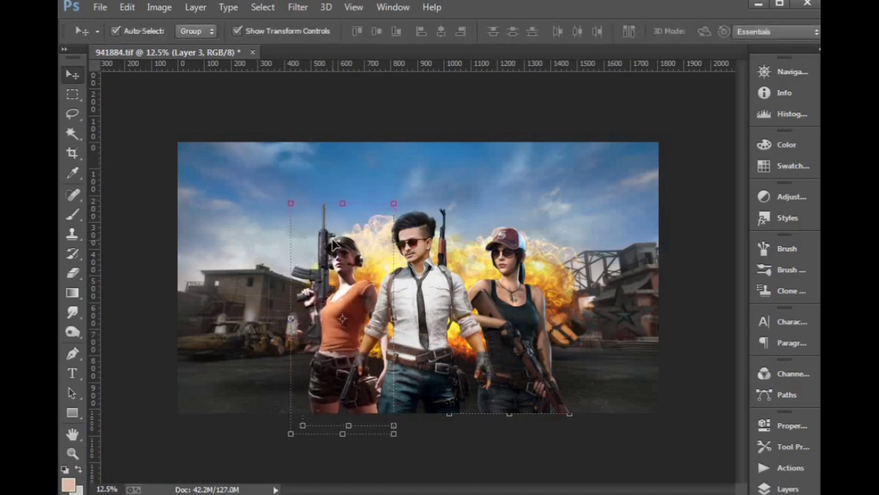
{"action": "key", "text": "shift+Left"}
{"action": "key", "text": "shift+Left"}
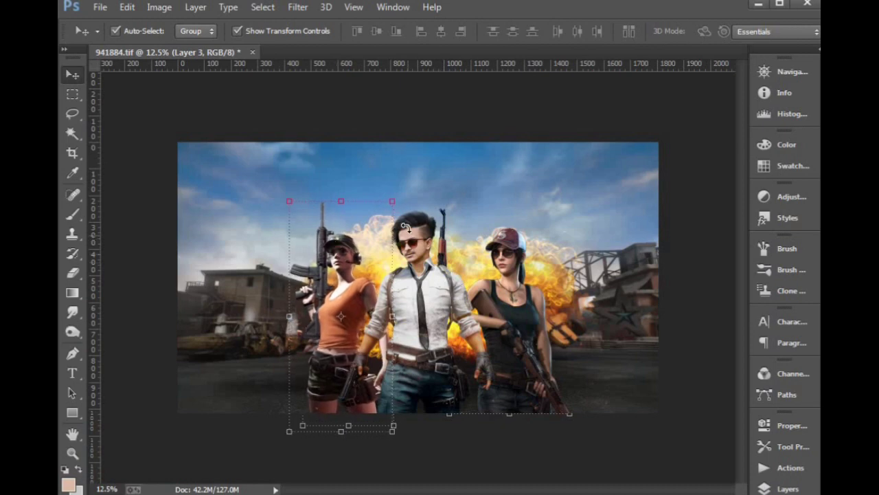
Fine-tune the positions of both women around the man.
{"action": "scroll", "coordinate": [406, 226], "scroll_direction": "up", "scroll_amount": 1}
{"action": "left_click_drag", "start_coordinate": [465, 229], "coordinate": [445, 222]}
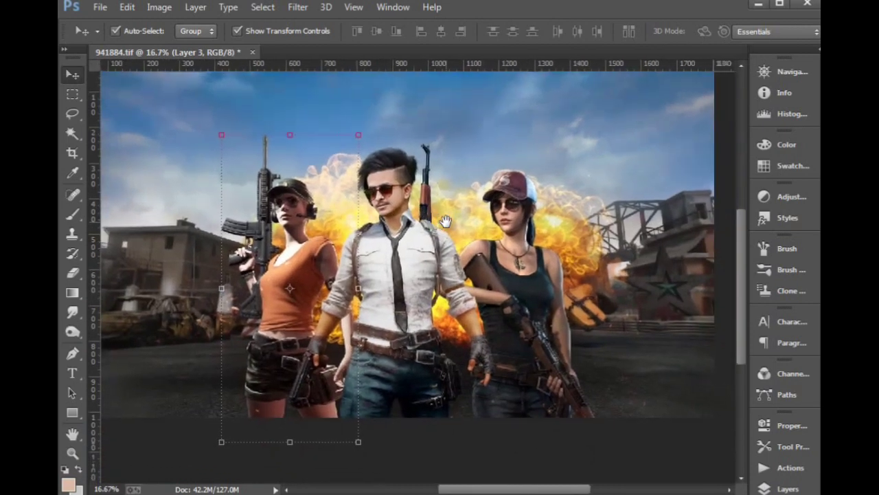
{"action": "left_click", "coordinate": [540, 220]}
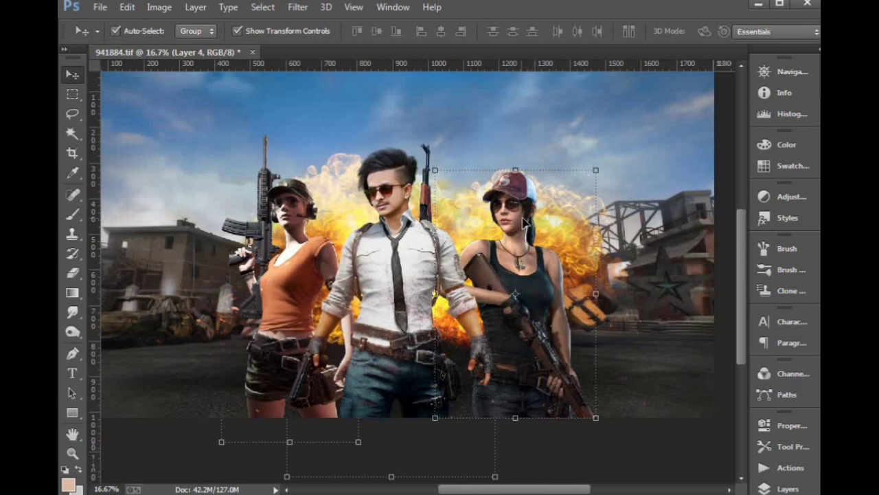
{"action": "left_click_drag", "start_coordinate": [525, 222], "coordinate": [533, 220]}
{"action": "left_click", "coordinate": [307, 254]}
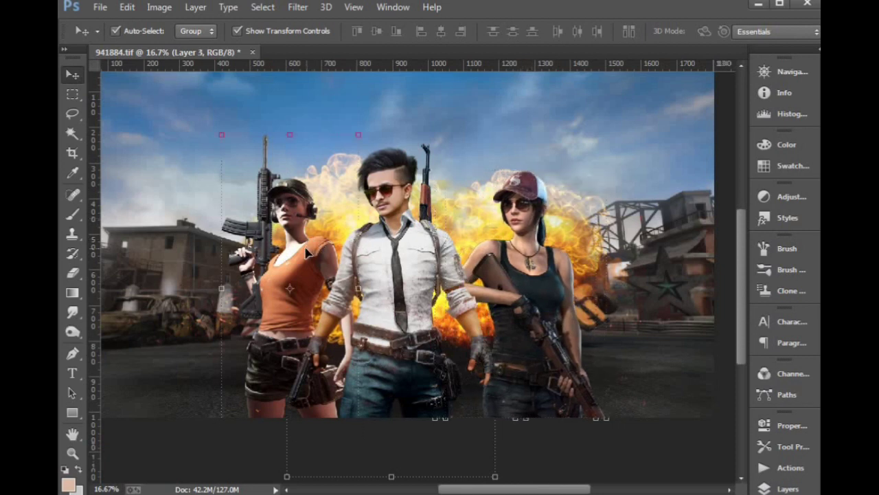
{"action": "left_click_drag", "start_coordinate": [308, 255], "coordinate": [297, 251]}
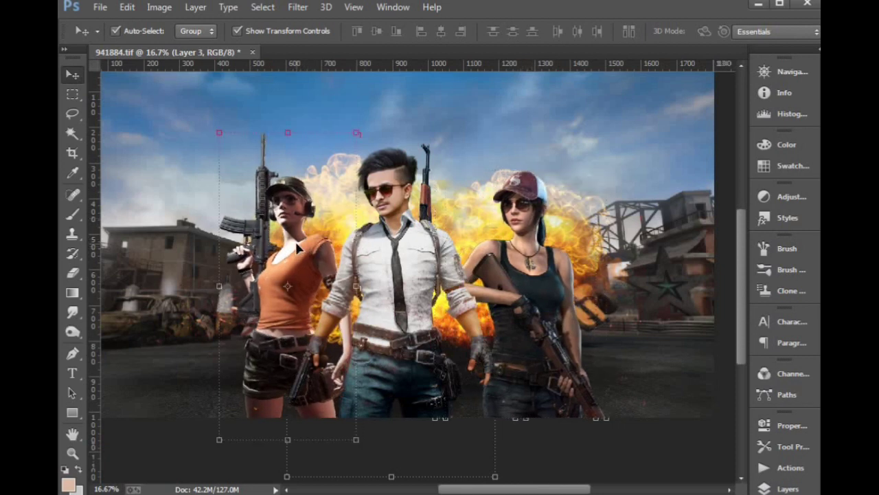
{"action": "key", "text": "shift+Right"}
{"action": "key", "text": "shift+Right"}
{"action": "key", "text": "shift+Down"}
{"action": "key", "text": "shift+Down"}
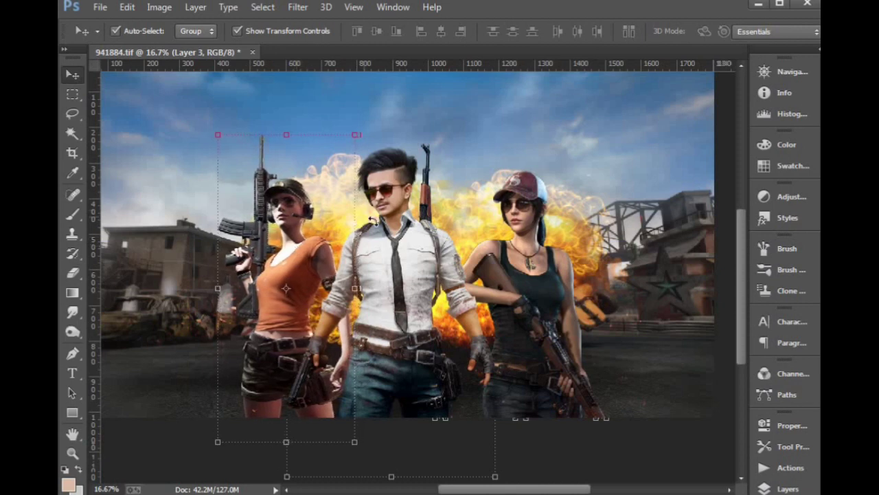
Compare the scene with the women hidden, restore them, and make final position tweaks at 12.5% zoom.
{"action": "key", "text": "Delete"}
{"action": "key", "text": "Delete"}
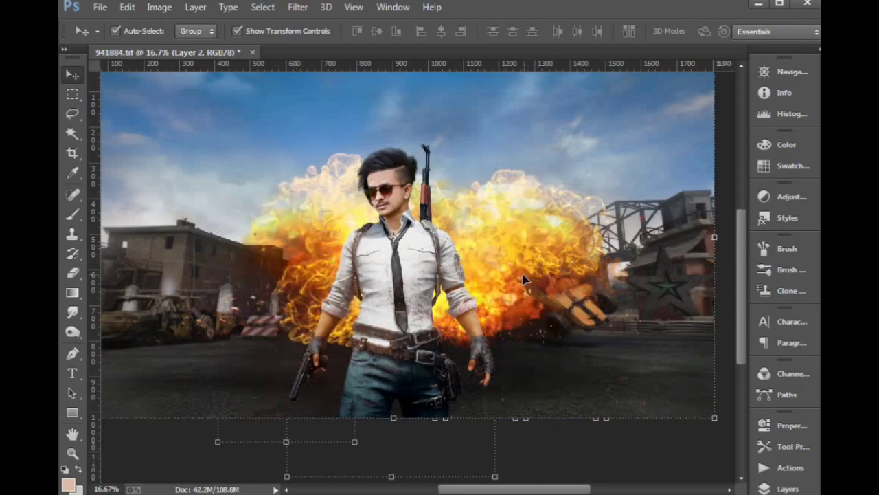
{"action": "key", "text": "ctrl+z"}
{"action": "key", "text": "ctrl+z"}
{"action": "key", "text": "ctrl+z"}
{"action": "key", "text": "ctrl+alt+z"}
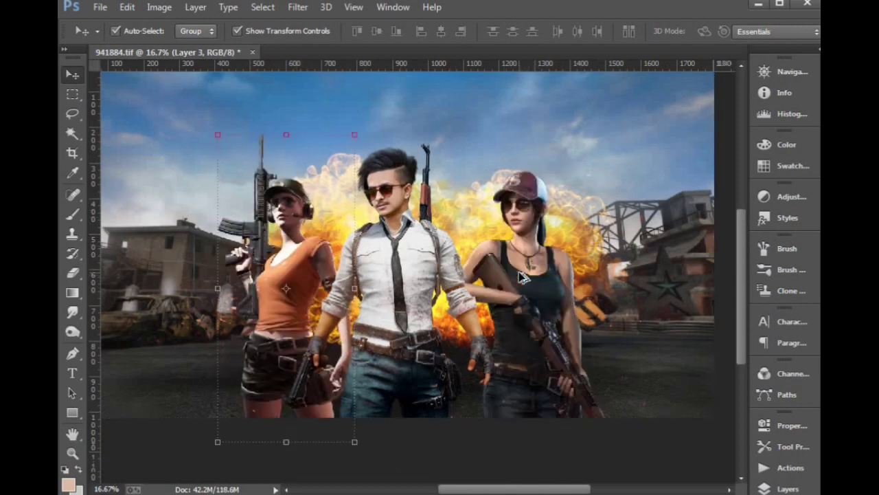
{"action": "key", "text": "ctrl+alt+z"}
{"action": "left_click_drag", "start_coordinate": [530, 273], "coordinate": [524, 273]}
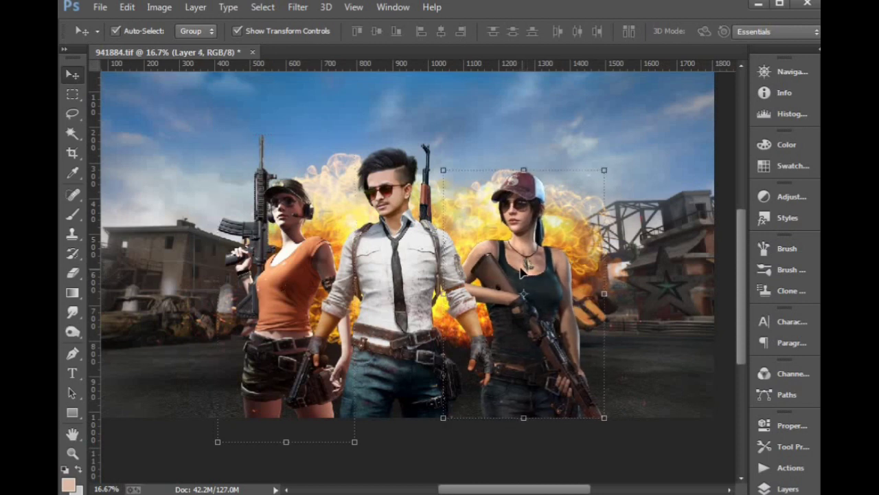
{"action": "left_click", "coordinate": [294, 258]}
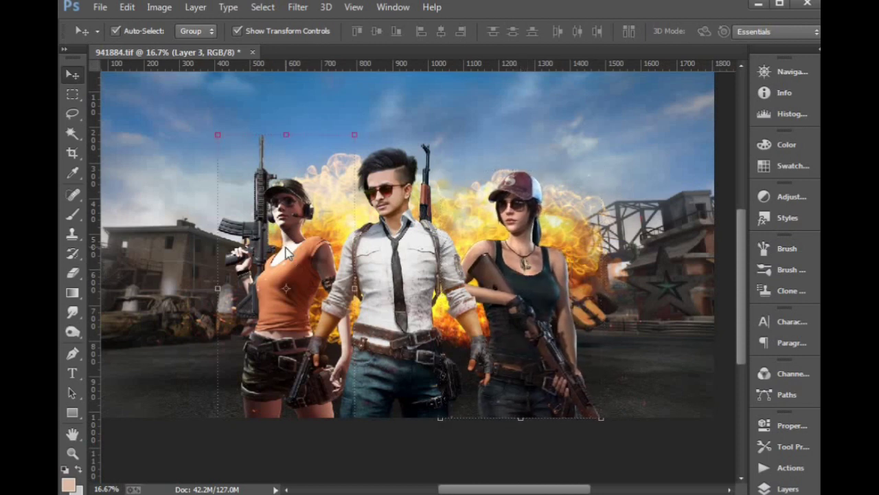
{"action": "left_click_drag", "start_coordinate": [287, 253], "coordinate": [289, 253]}
{"action": "key", "text": "ctrl+0"}
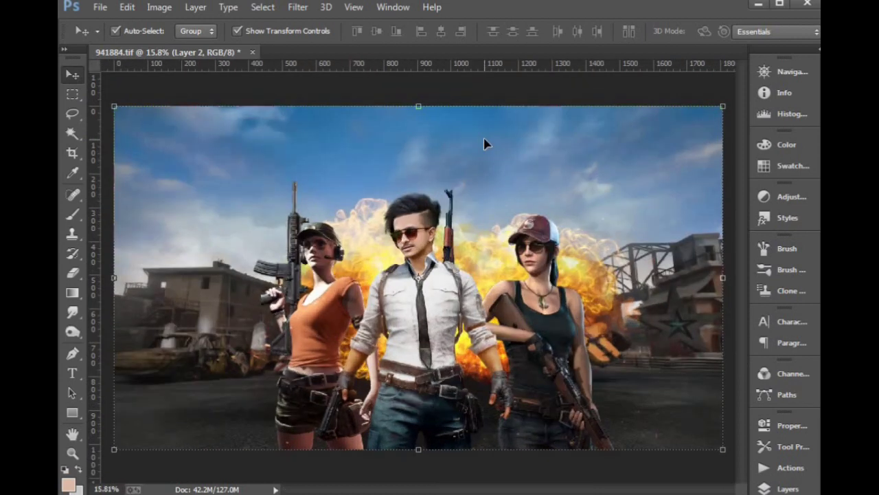
{"action": "key", "text": "ctrl+minus"}
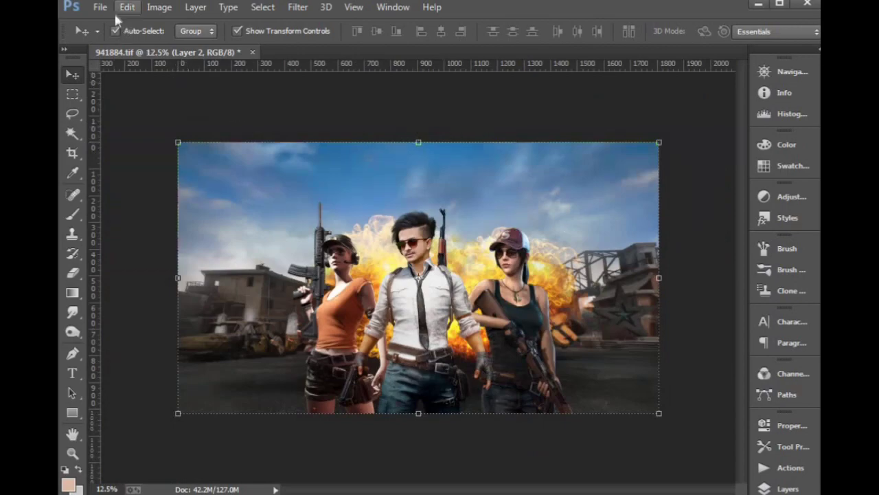
Copy the plane from 854914.tif into the poster and close the source without saving.
{"action": "key", "text": "ctrl+o"}
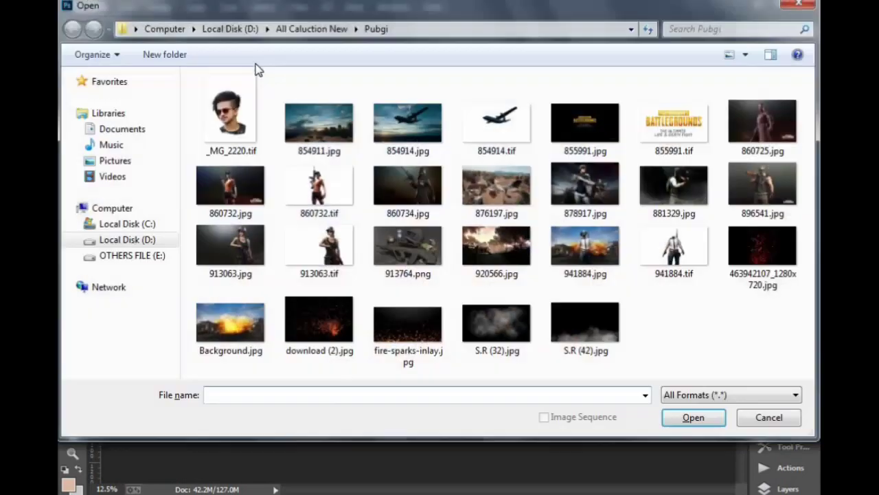
{"action": "double_click", "coordinate": [493, 120]}
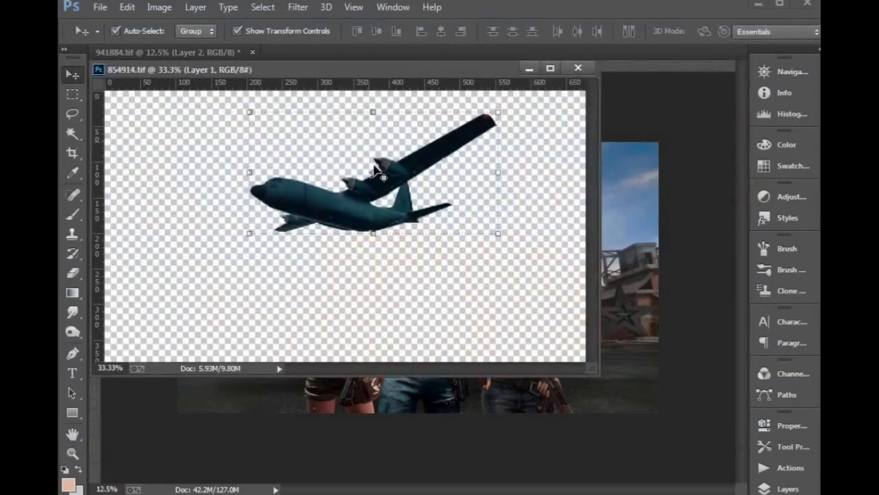
{"action": "key", "text": "ctrl+t"}
{"action": "key", "text": "Return"}
{"action": "left_click_drag", "start_coordinate": [424, 233], "coordinate": [663, 231]}
{"action": "left_click", "coordinate": [530, 147]}
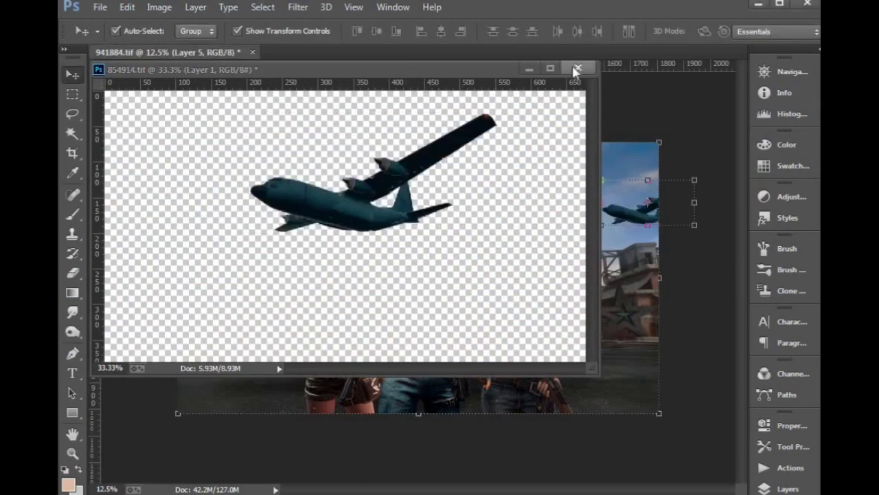
{"action": "left_click", "coordinate": [577, 68]}
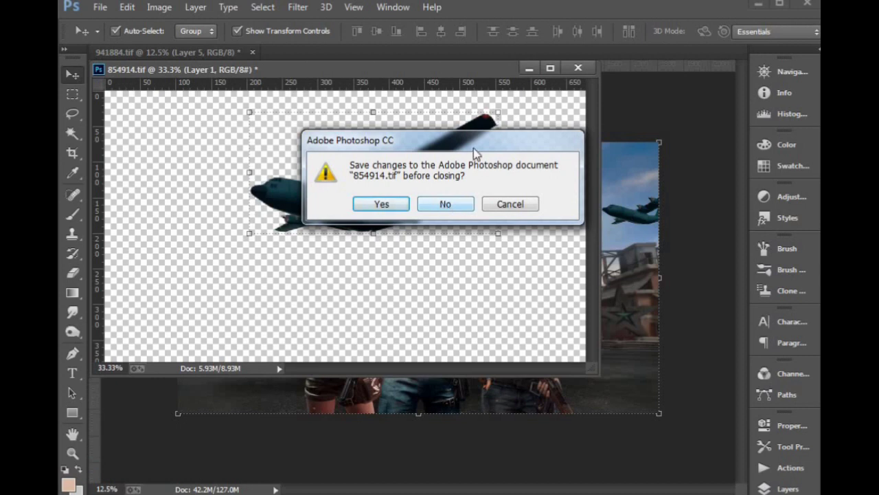
{"action": "key", "text": "Escape"}
{"action": "left_click", "coordinate": [575, 68]}
{"action": "left_click", "coordinate": [431, 207]}
Move the plane into the upper-right sky and rotate it to climb upward.
{"action": "mouse_move", "coordinate": [622, 209]}
{"action": "left_mouse_down"}
{"action": "mouse_move", "coordinate": [276, 186]}
{"action": "mouse_move", "coordinate": [554, 177]}
{"action": "left_mouse_up"}
{"action": "key", "text": "ctrl+t"}
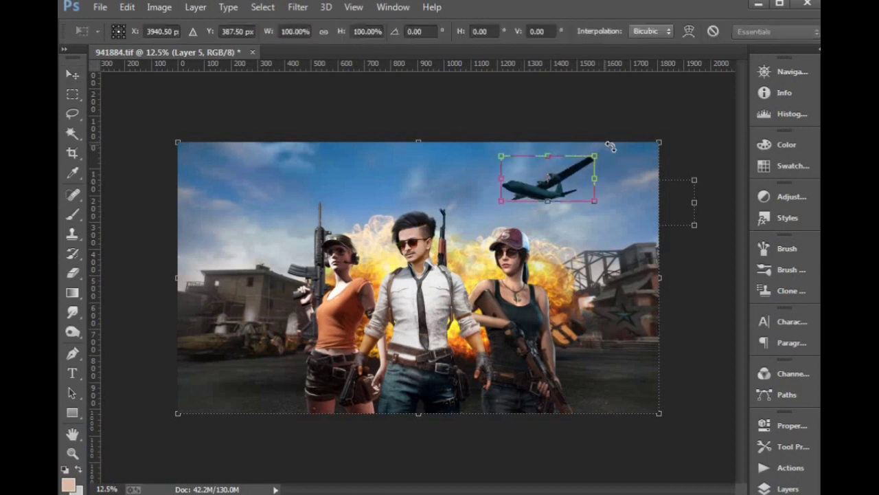
{"action": "left_click_drag", "start_coordinate": [611, 146], "coordinate": [613, 156]}
{"action": "key", "text": "Return"}
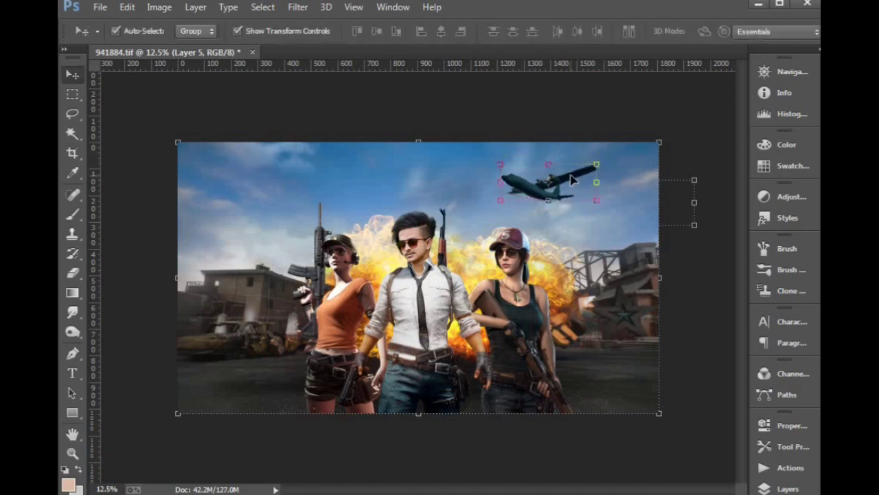
{"action": "left_click", "coordinate": [622, 176]}
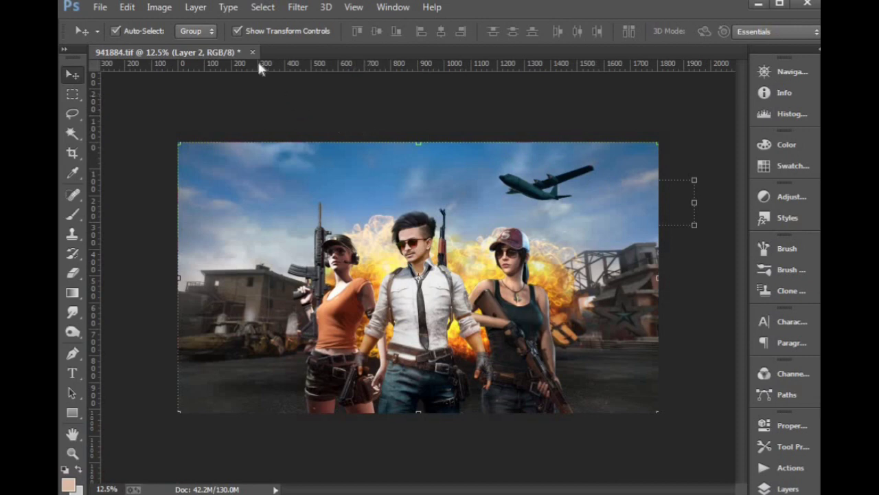
Copy the smoke from S.R (42).jpg into the poster, close the source, and position it over the characters.
{"action": "key", "text": "ctrl+o"}
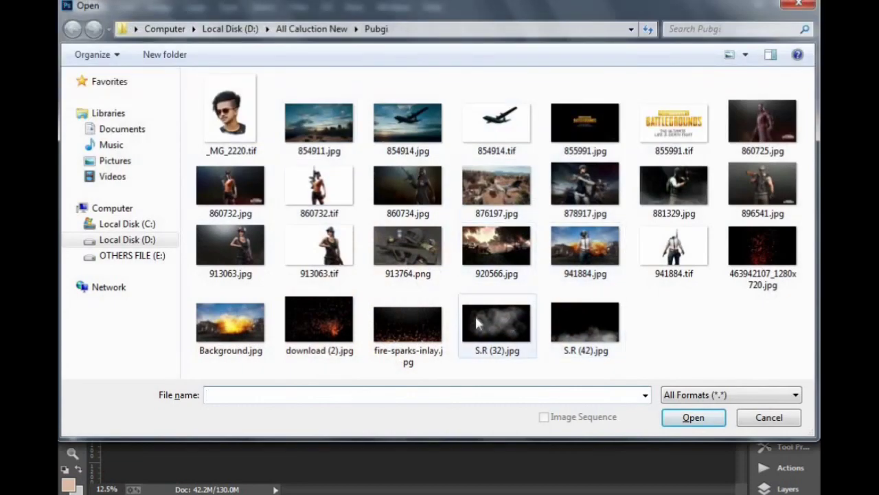
{"action": "double_click", "coordinate": [585, 323]}
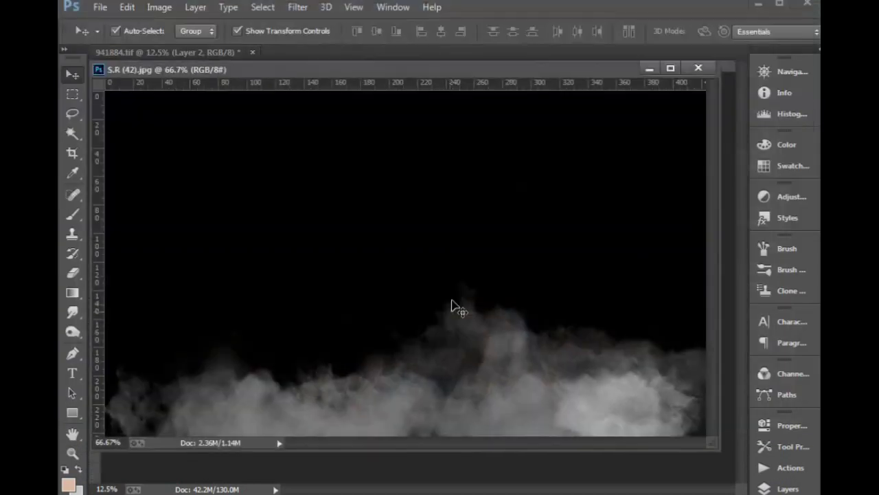
{"action": "left_click_drag", "start_coordinate": [449, 69], "coordinate": [266, 80]}
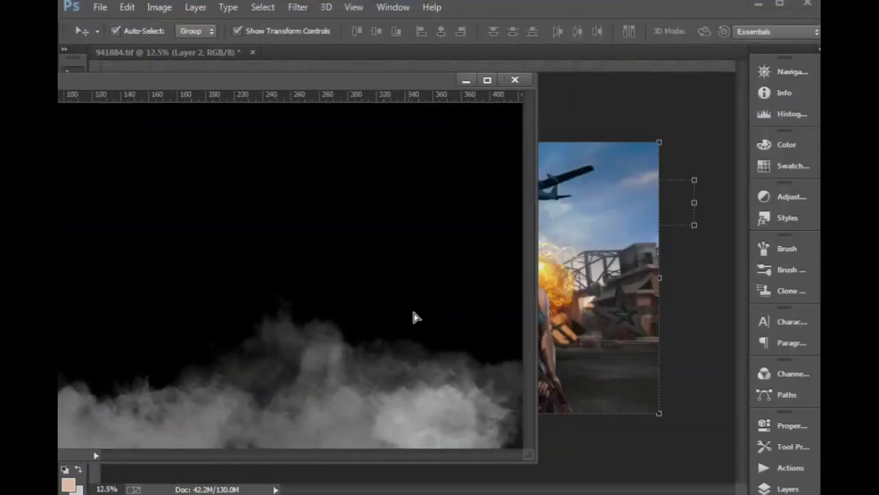
{"action": "mouse_move", "coordinate": [412, 316]}
{"action": "left_mouse_down"}
{"action": "mouse_move", "coordinate": [600, 251]}
{"action": "mouse_move", "coordinate": [547, 230]}
{"action": "mouse_move", "coordinate": [466, 266]}
{"action": "left_mouse_up"}
{"action": "left_click", "coordinate": [515, 79]}
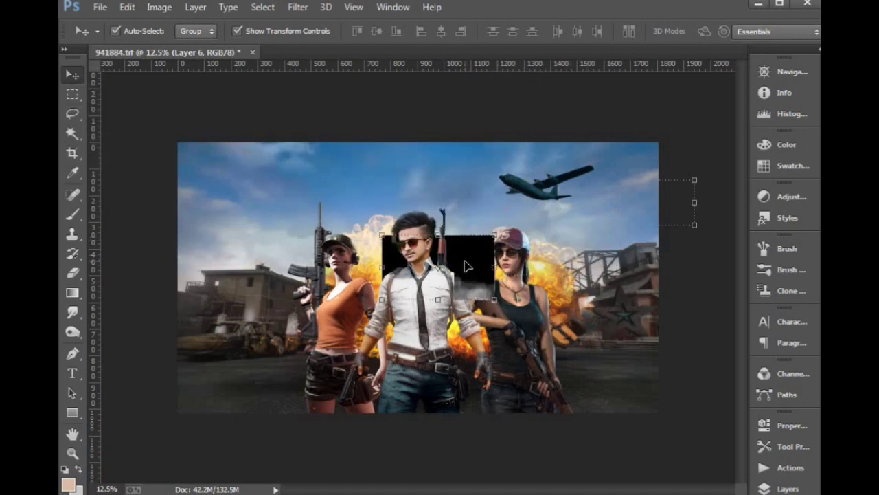
{"action": "key", "text": "Tab"}
{"action": "key", "text": "Tab"}
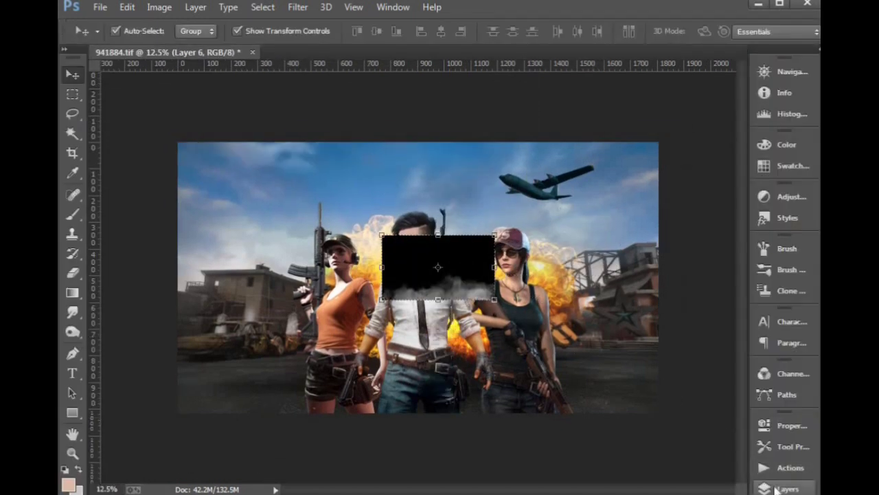
{"action": "left_click", "coordinate": [783, 488]}
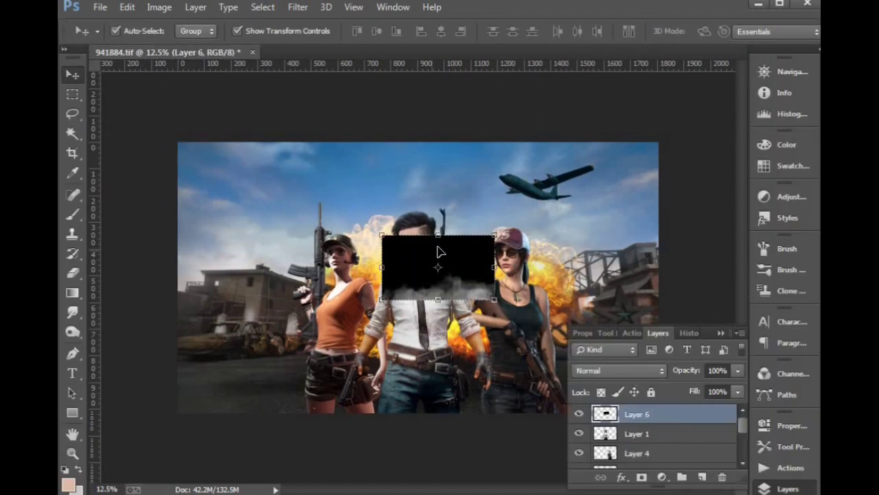
{"action": "left_click_drag", "start_coordinate": [440, 253], "coordinate": [398, 273]}
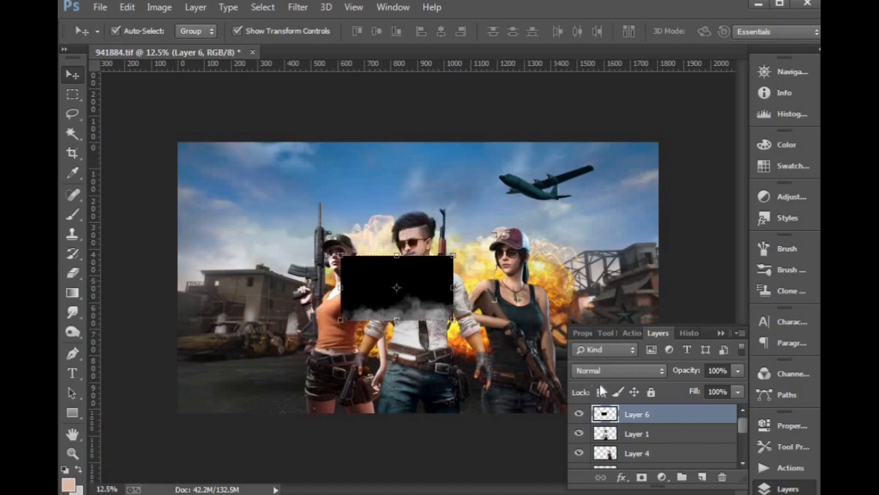
{"action": "left_click_drag", "start_coordinate": [429, 285], "coordinate": [448, 305]}
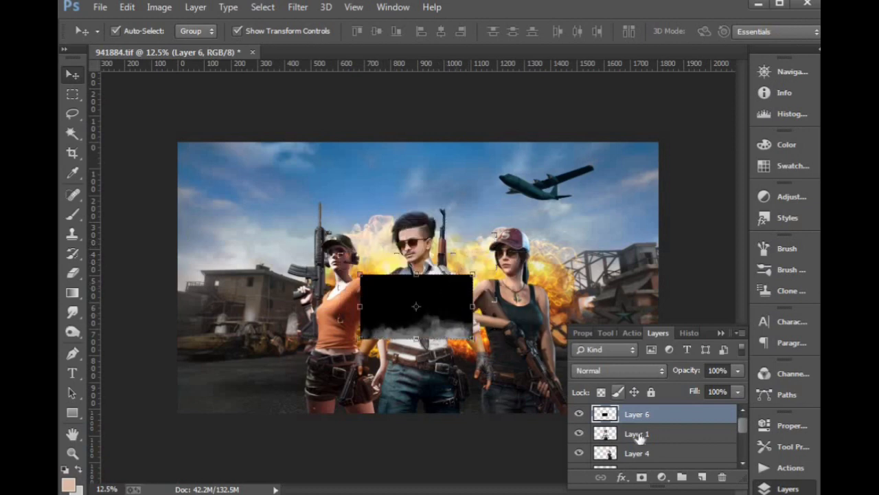
Set the smoke layer to Screen and scale it up to span the poster's bottom.
{"action": "left_click", "coordinate": [628, 364]}
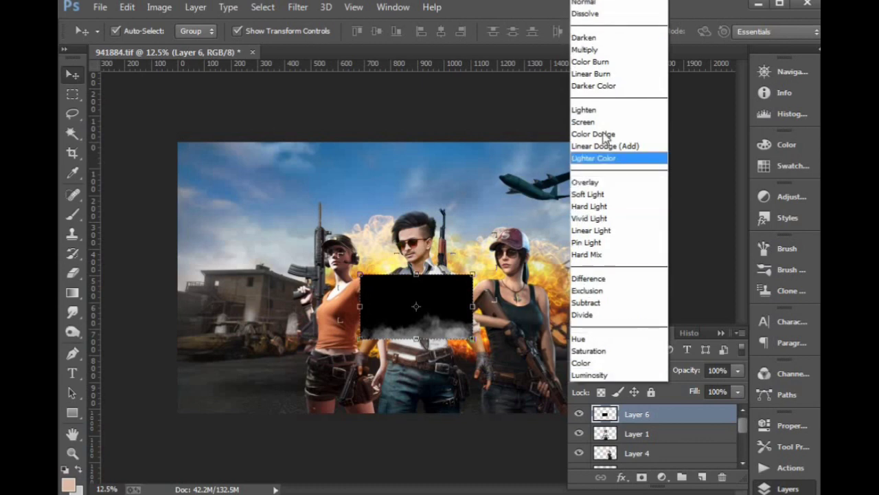
{"action": "left_click", "coordinate": [608, 124]}
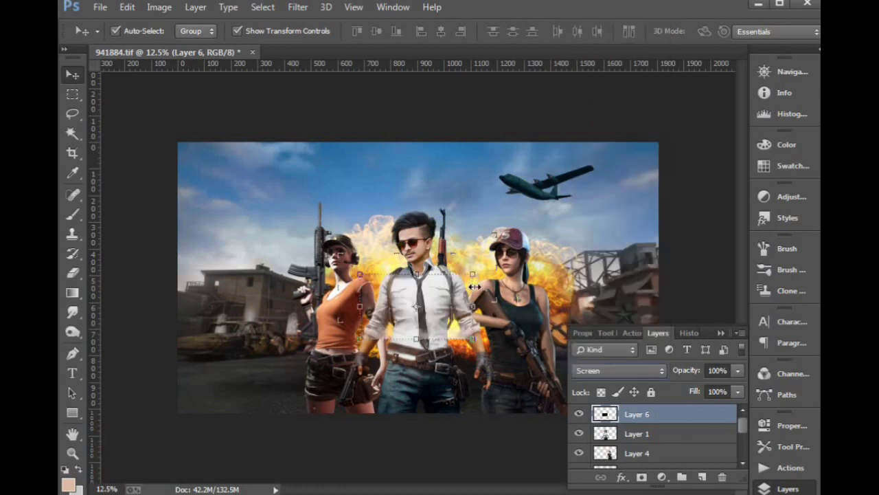
{"action": "left_click_drag", "start_coordinate": [476, 275], "coordinate": [603, 234]}
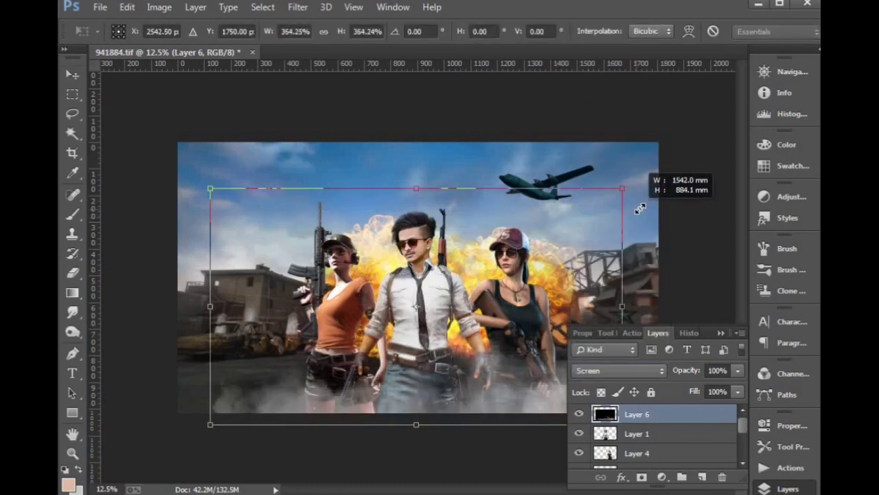
{"action": "key", "text": "Return"}
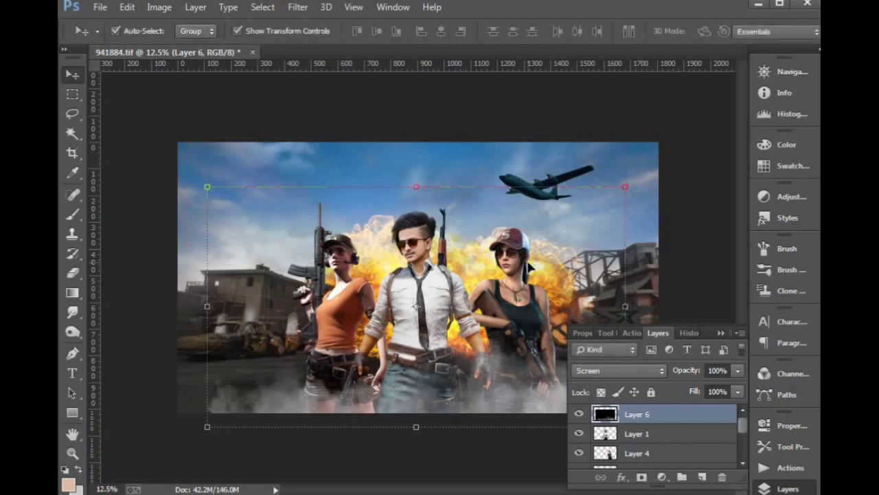
{"action": "key", "text": "ctrl+minus"}
{"action": "left_click_drag", "start_coordinate": [558, 212], "coordinate": [579, 204]}
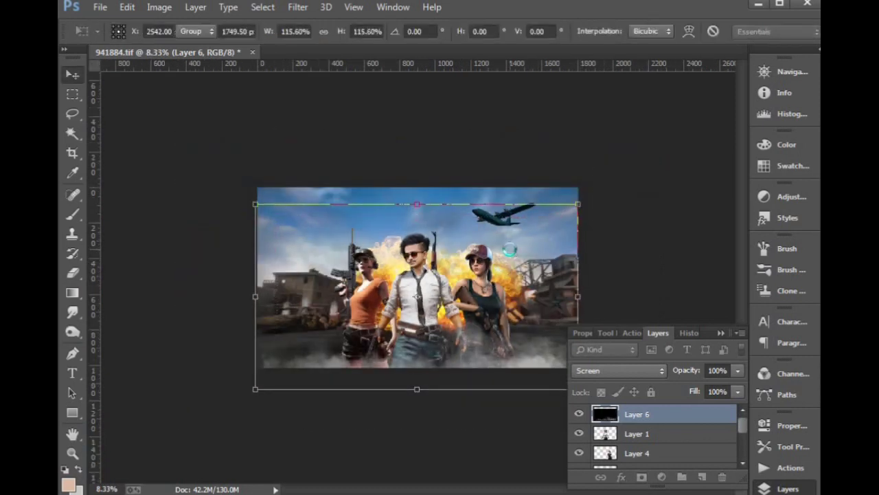
{"action": "key", "text": "Return"}
{"action": "key", "text": "ctrl+plus"}
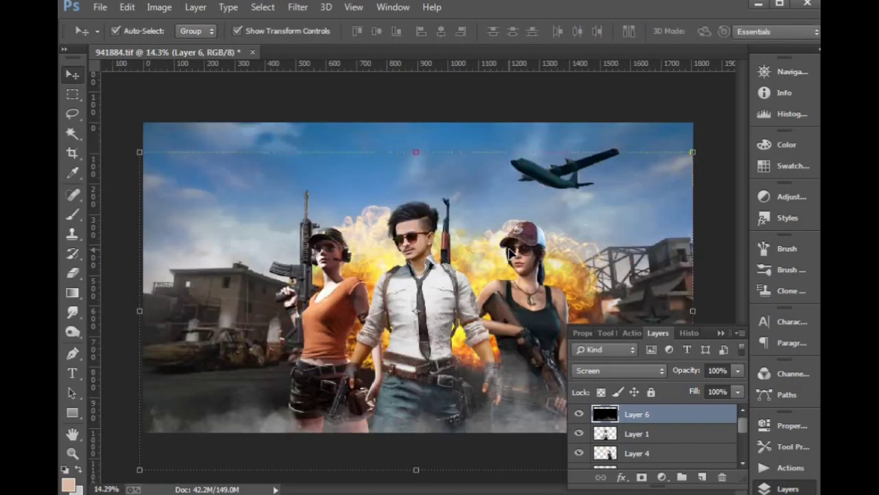
{"action": "key", "text": "ctrl+minus"}
{"action": "key", "text": "ctrl+plus"}
Add fire-sparks-inlay.jpg as a Screen-blended layer and move the sparks to the characters' feet.
{"action": "key", "text": "ctrl+o"}
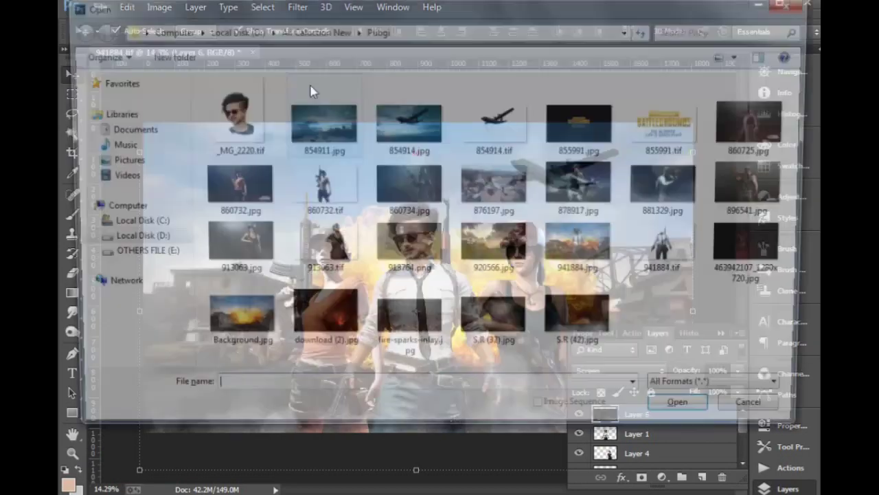
{"action": "double_click", "coordinate": [397, 338]}
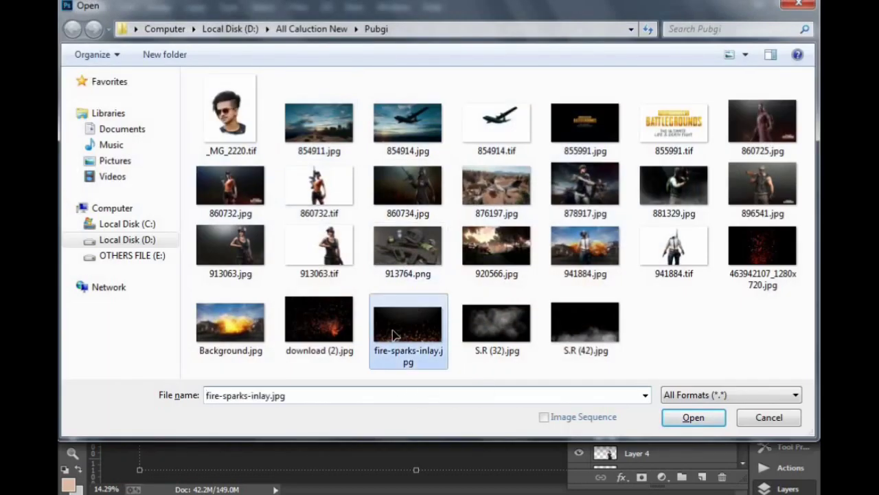
{"action": "left_click_drag", "start_coordinate": [576, 240], "coordinate": [678, 176]}
{"action": "left_click", "coordinate": [539, 69]}
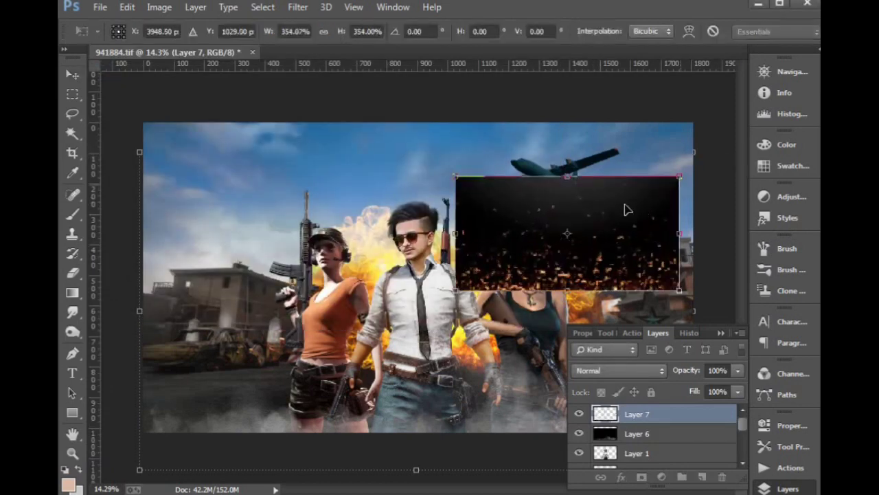
{"action": "key", "text": "Return"}
{"action": "left_click", "coordinate": [618, 370]}
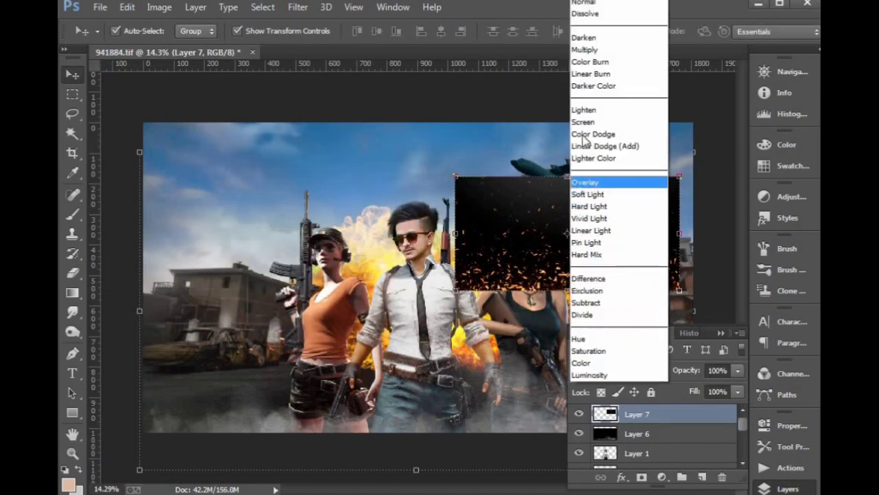
{"action": "left_click", "coordinate": [603, 119]}
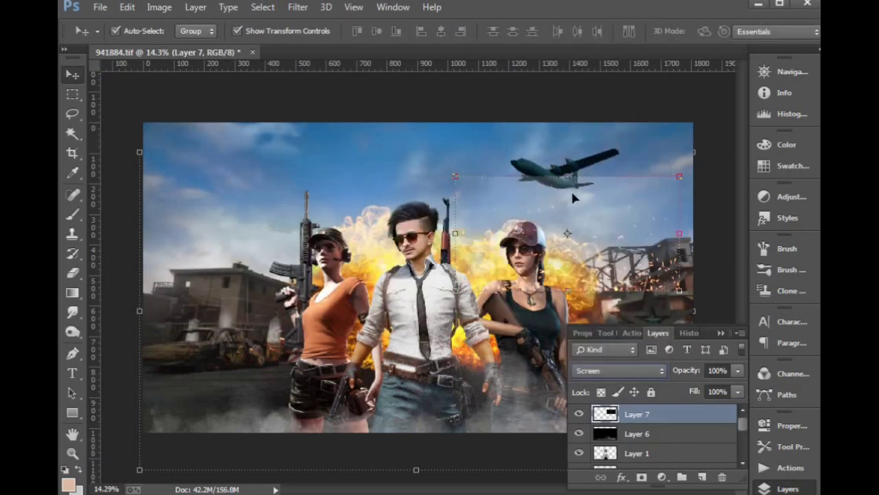
{"action": "mouse_move", "coordinate": [582, 209]}
{"action": "left_mouse_down"}
{"action": "mouse_move", "coordinate": [263, 343]}
{"action": "mouse_move", "coordinate": [377, 352]}
{"action": "left_mouse_up"}
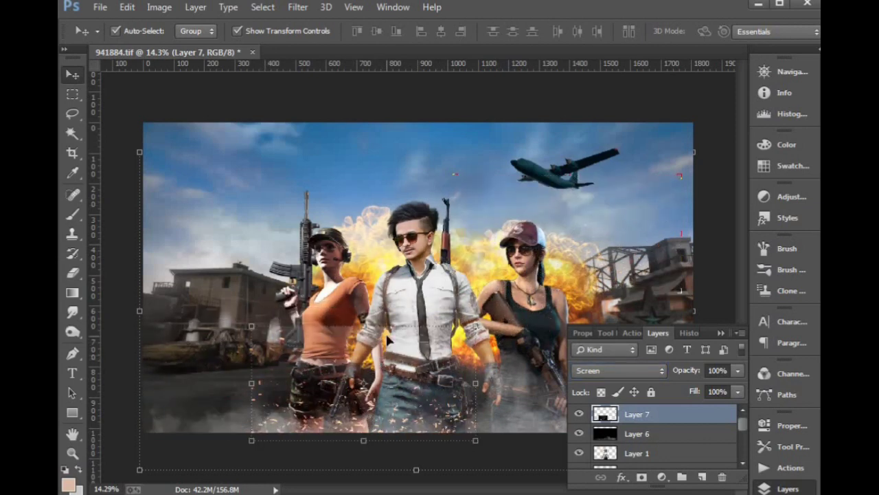
Shift the sparks-and-smoke overlay slightly further left along the bottom.
{"action": "left_click", "coordinate": [158, 7]}
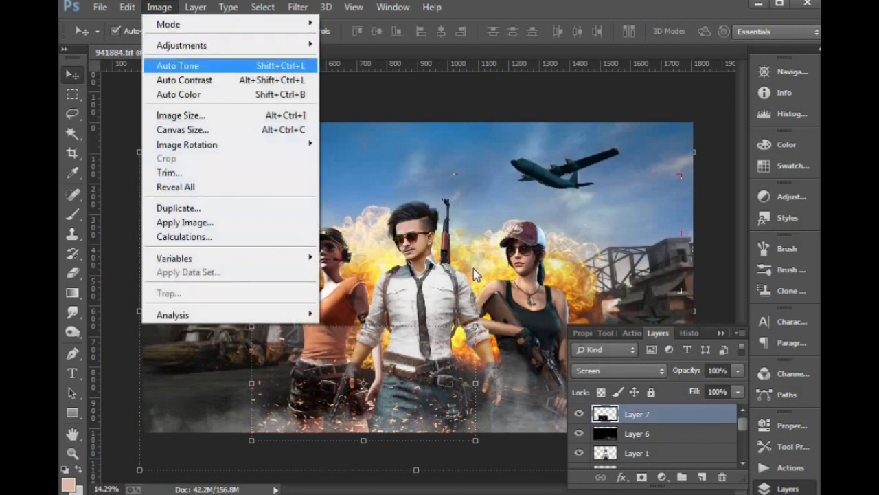
{"action": "left_click", "coordinate": [494, 314]}
{"action": "left_click_drag", "start_coordinate": [372, 333], "coordinate": [349, 321]}
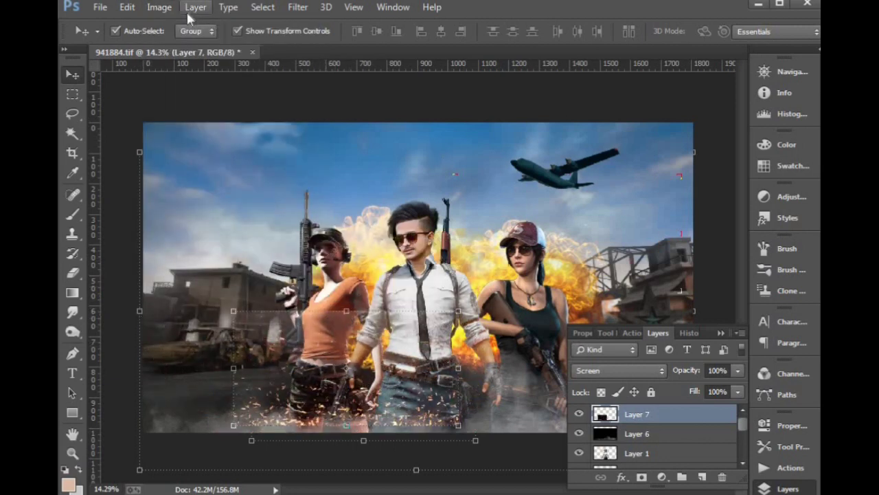
Darken the overlay with a Curves midpoint at about Input 168 / Output 94.
{"action": "left_click", "coordinate": [159, 7]}
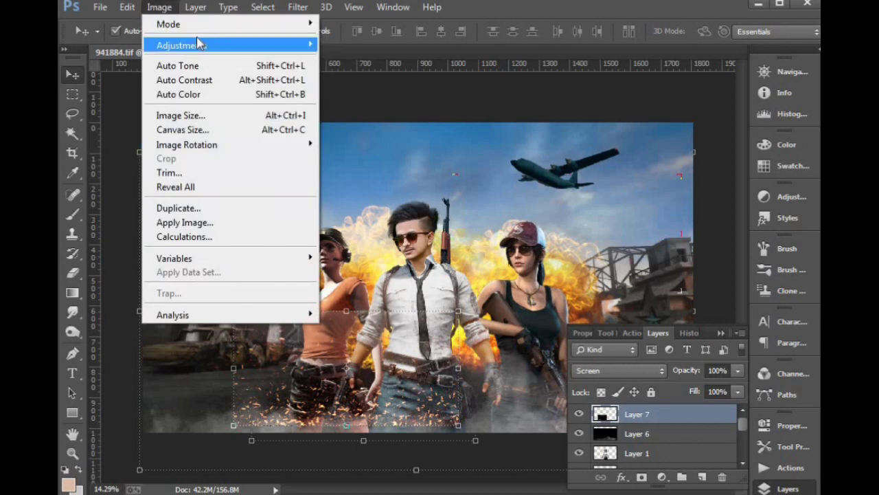
{"action": "mouse_move", "coordinate": [181, 45]}
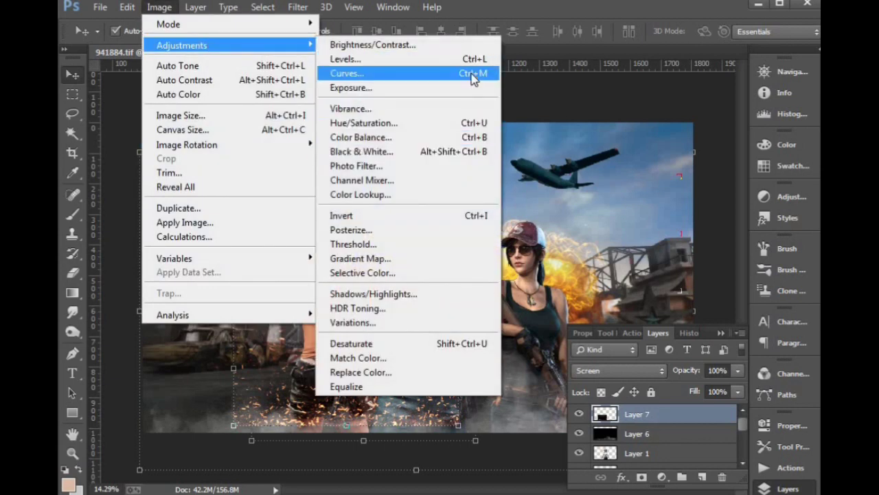
{"action": "left_click", "coordinate": [370, 73]}
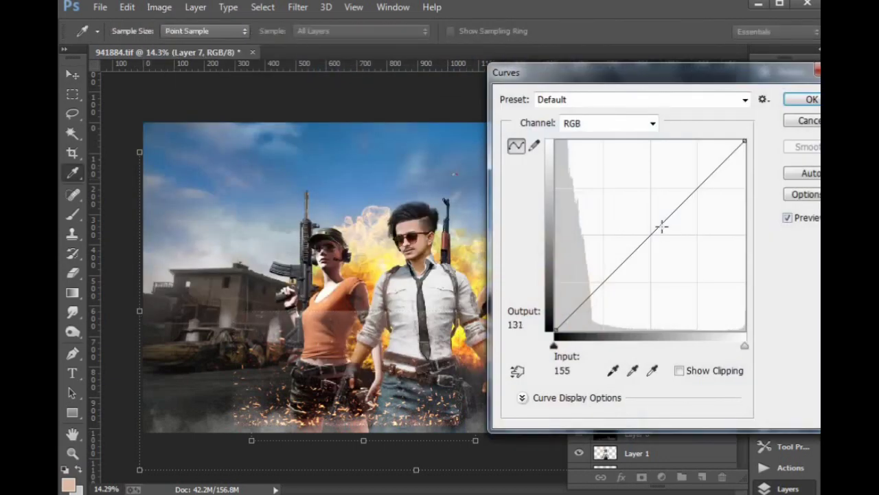
{"action": "left_click_drag", "start_coordinate": [653, 234], "coordinate": [678, 258]}
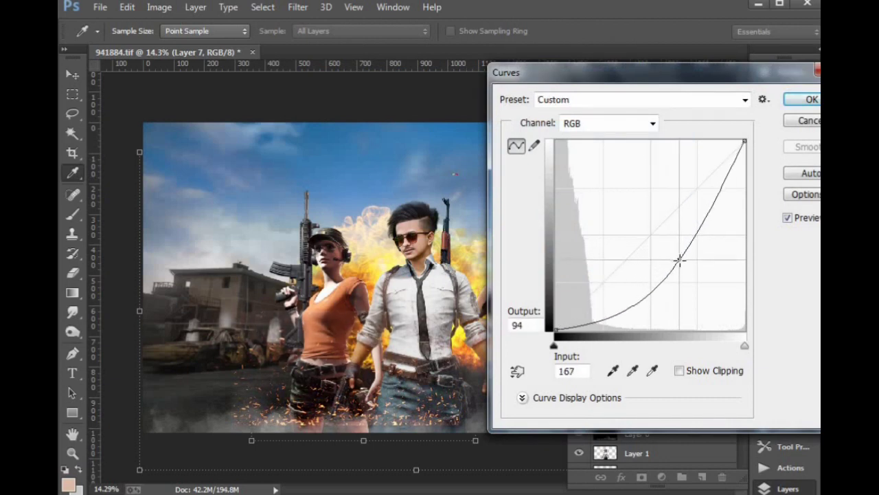
{"action": "left_click", "coordinate": [804, 99]}
{"action": "key", "text": "ctrl+minus"}
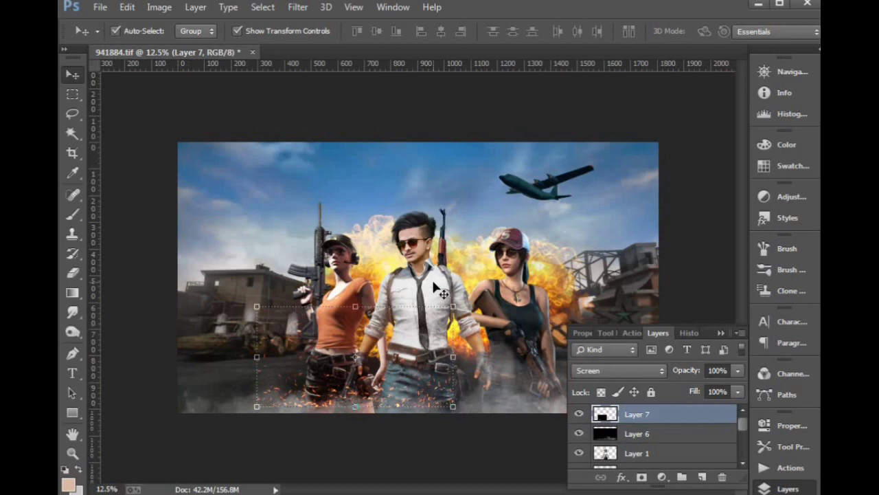
Scale the Layer 7 sparks to about 194% from the centre and shift them slightly left and down.
{"action": "key", "text": "ctrl+t"}
{"action": "mouse_move", "coordinate": [453, 306]}
{"action": "left_mouse_down"}
{"action": "mouse_move", "coordinate": [546, 261]}
{"action": "mouse_move", "coordinate": [522, 271]}
{"action": "left_mouse_up"}
{"action": "key", "text": "Return"}
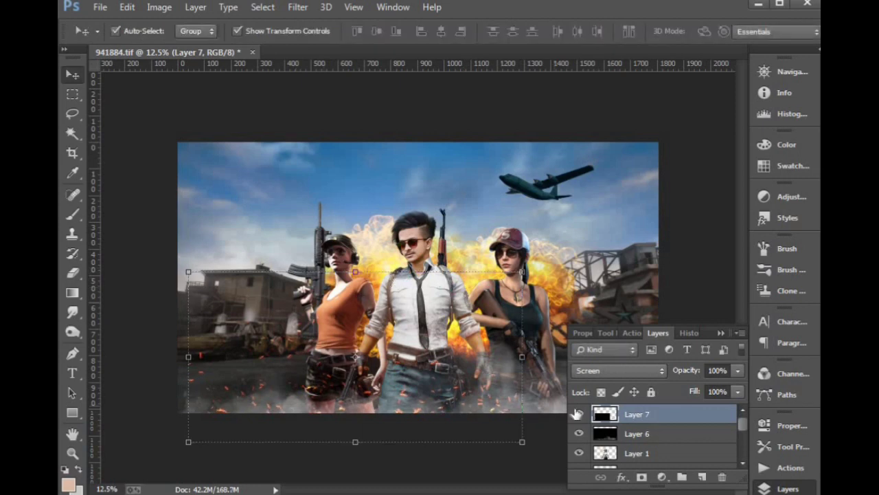
{"action": "left_click_drag", "start_coordinate": [362, 293], "coordinate": [344, 308]}
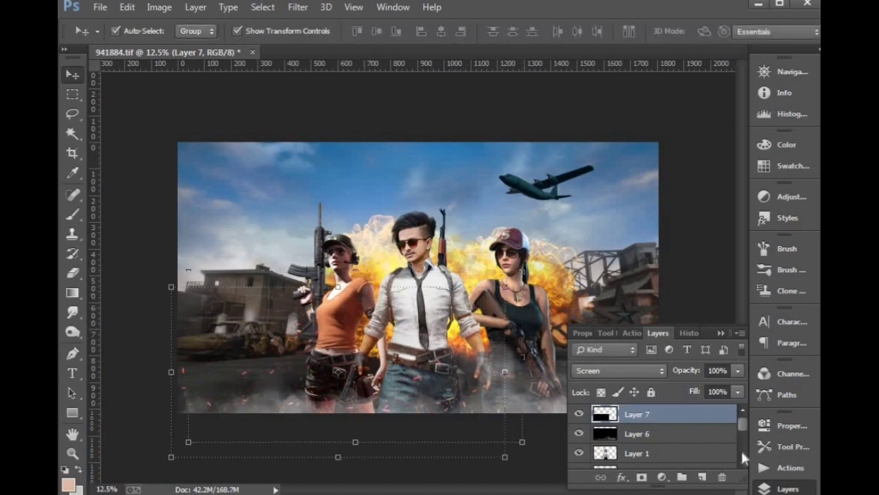
Duplicate the sparks as Layer 7 copy and place it under the right-hand woman.
{"action": "left_click", "coordinate": [780, 489]}
{"action": "left_click_drag", "start_coordinate": [304, 328], "coordinate": [533, 341]}
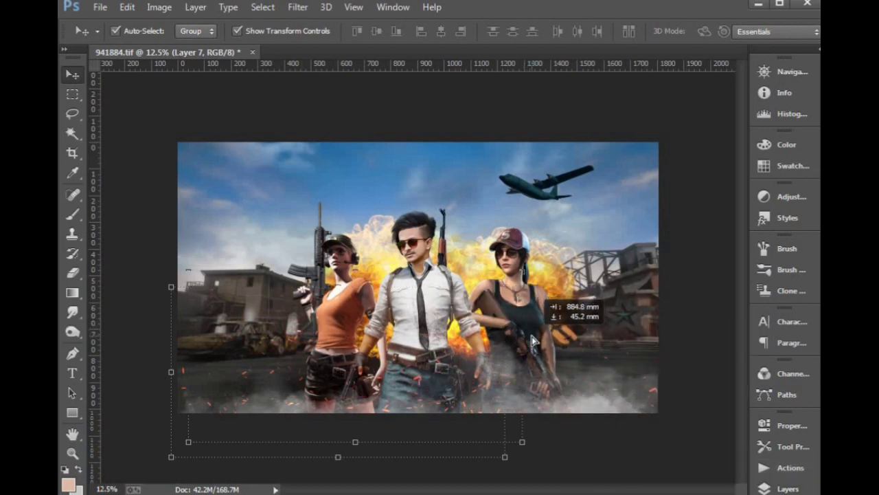
{"action": "left_click_drag", "start_coordinate": [533, 341], "coordinate": [535, 341]}
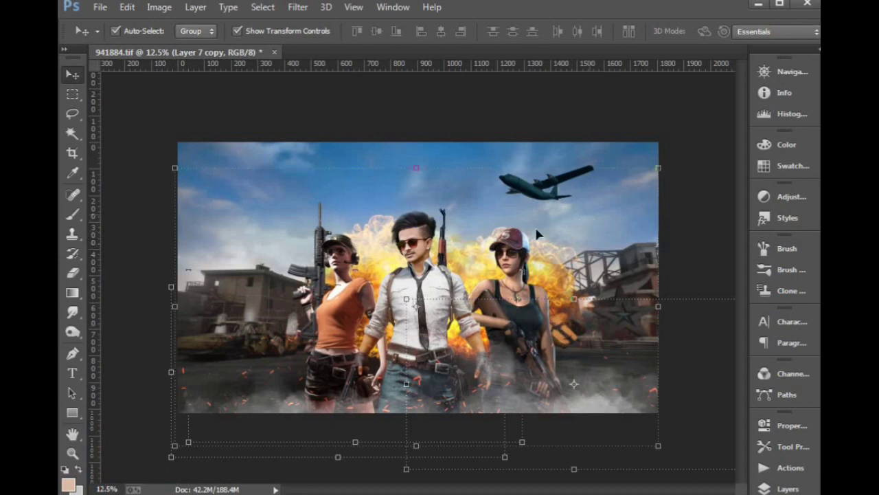
{"action": "scroll", "coordinate": [485, 292], "scroll_direction": "up", "scroll_amount": 5}
{"action": "scroll", "coordinate": [485, 296], "scroll_direction": "down", "scroll_amount": 5}
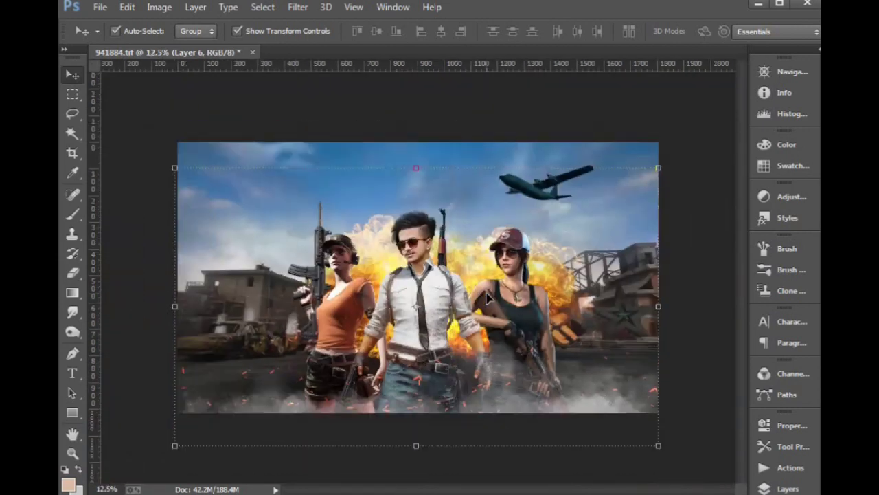
Zoom in on the man's face and trace a closed pen path around the left sunglass lens.
{"action": "left_click_drag", "start_coordinate": [394, 229], "coordinate": [459, 276]}
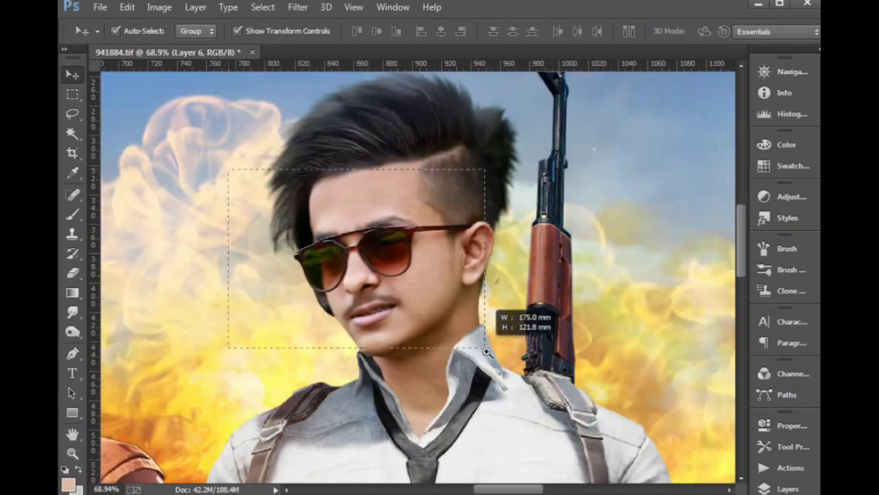
{"action": "left_click_drag", "start_coordinate": [250, 194], "coordinate": [491, 314]}
{"action": "left_click_drag", "start_coordinate": [424, 333], "coordinate": [380, 353]}
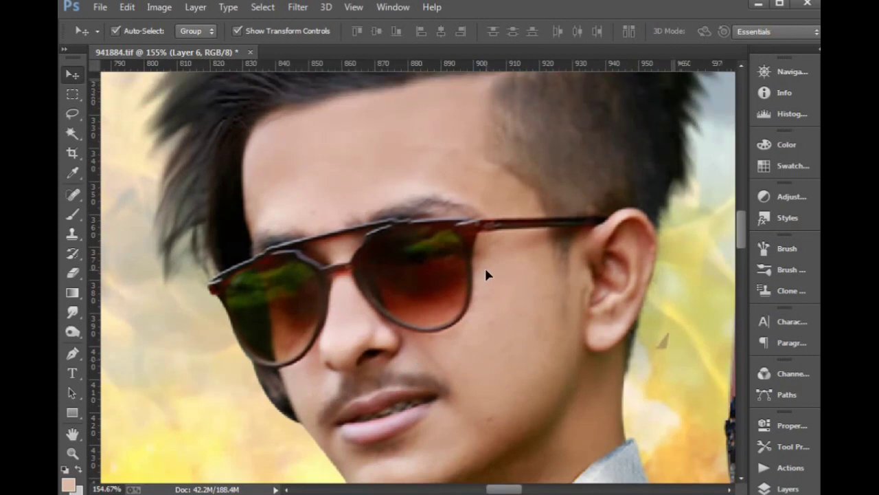
{"action": "key", "text": "o"}
{"action": "left_click", "coordinate": [73, 353]}
{"action": "scroll", "coordinate": [343, 275], "scroll_direction": "up", "scroll_amount": 3}
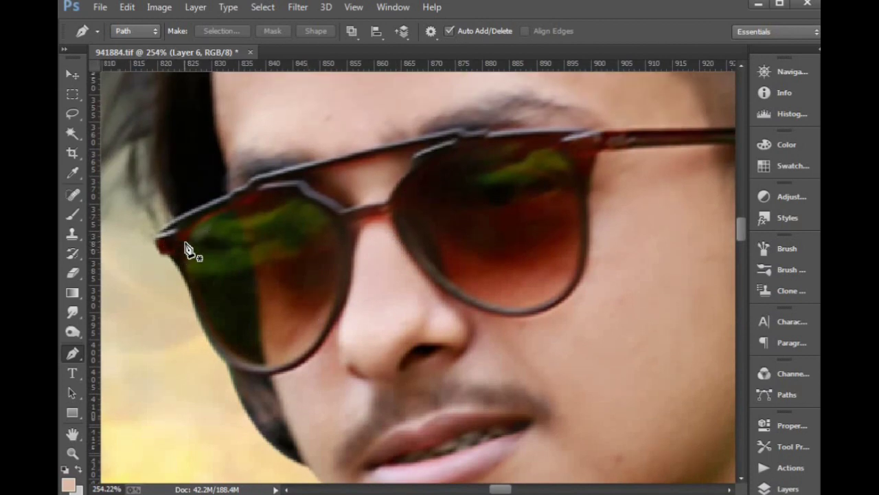
{"action": "left_click", "coordinate": [186, 249]}
{"action": "left_click_drag", "start_coordinate": [219, 213], "coordinate": [253, 198]}
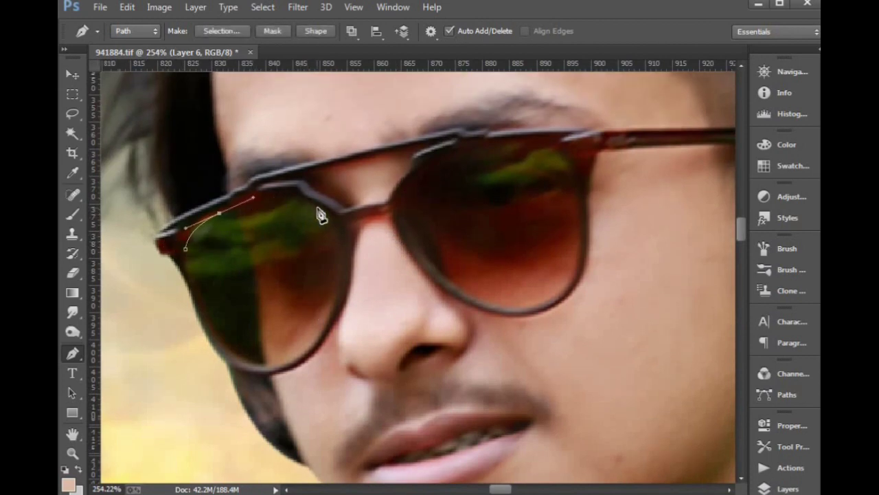
{"action": "left_click_drag", "start_coordinate": [319, 206], "coordinate": [357, 232]}
{"action": "left_click_drag", "start_coordinate": [340, 283], "coordinate": [335, 328]}
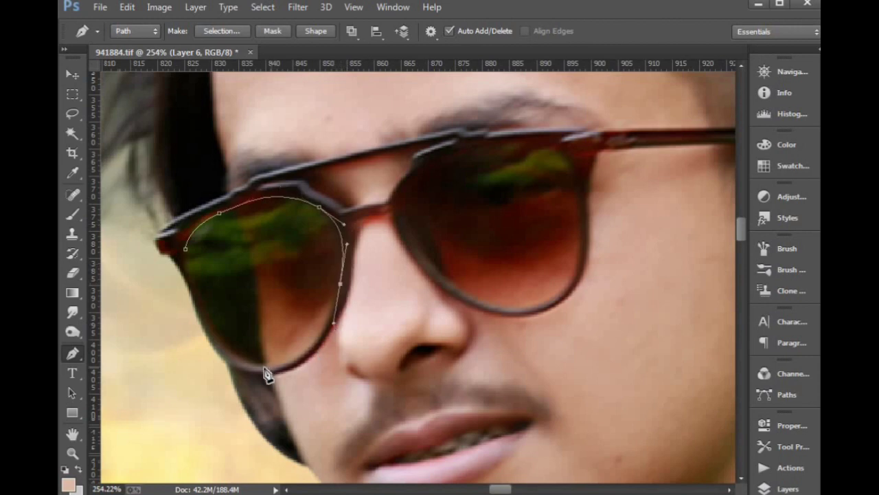
{"action": "left_click_drag", "start_coordinate": [269, 369], "coordinate": [239, 373]}
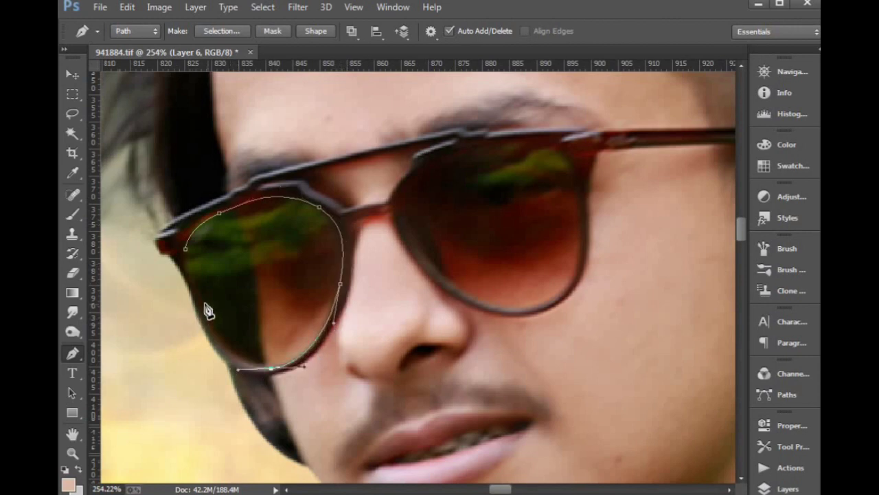
{"action": "left_click_drag", "start_coordinate": [204, 302], "coordinate": [190, 266]}
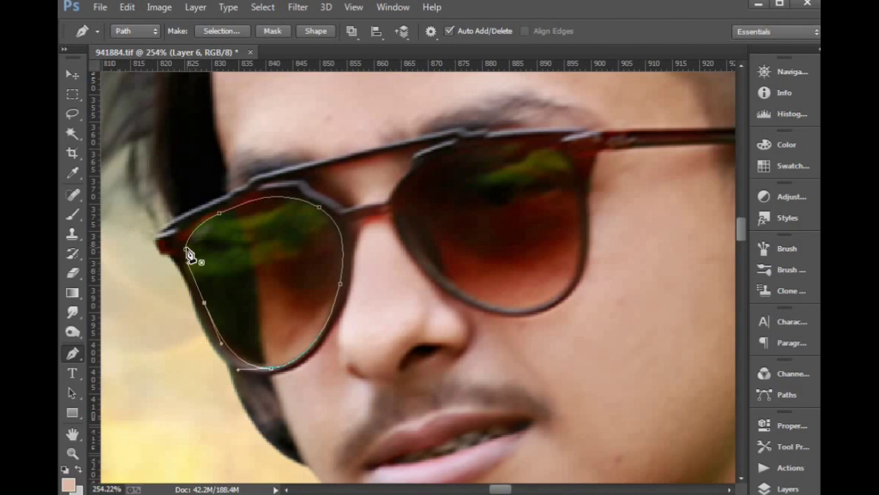
{"action": "left_click", "coordinate": [186, 249]}
Trace a closed pen path around the right sunglass lens.
{"action": "mouse_move", "coordinate": [408, 230]}
{"action": "left_mouse_down"}
{"action": "mouse_move", "coordinate": [363, 247]}
{"action": "mouse_move", "coordinate": [372, 183]}
{"action": "left_mouse_up"}
{"action": "left_click", "coordinate": [378, 317]}
{"action": "left_click_drag", "start_coordinate": [447, 183], "coordinate": [488, 184]}
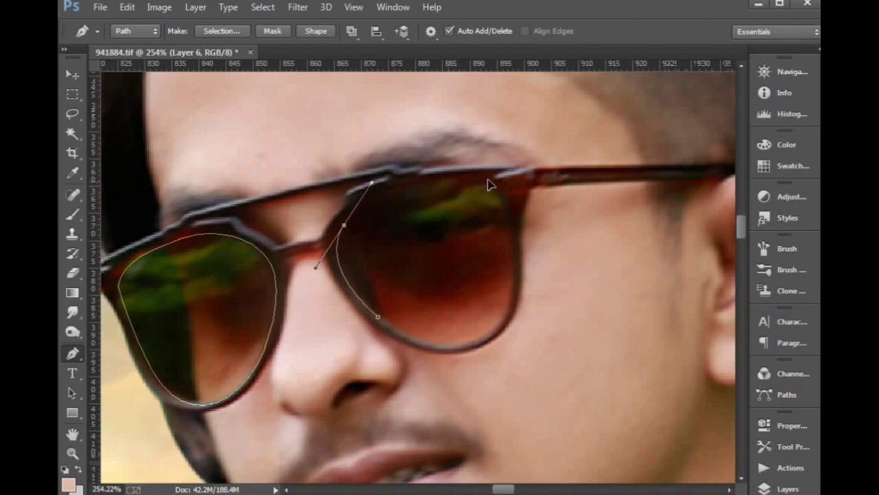
{"action": "left_click_drag", "start_coordinate": [510, 226], "coordinate": [515, 266]}
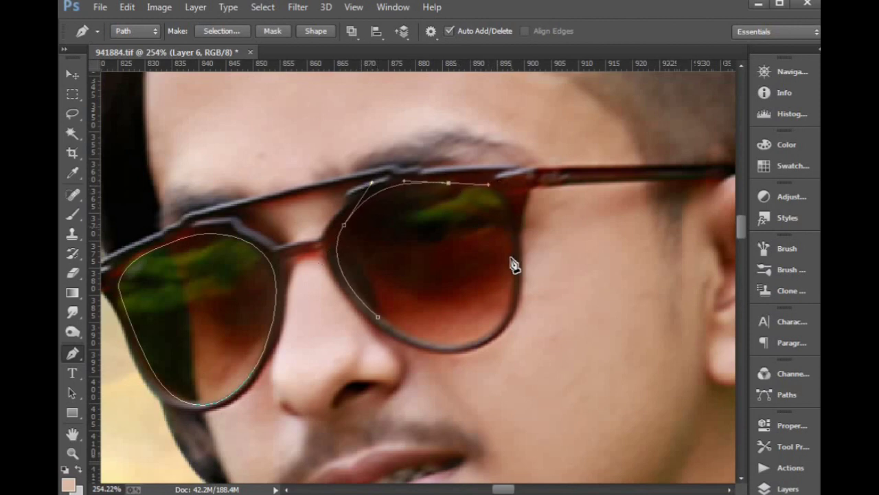
{"action": "left_click_drag", "start_coordinate": [467, 345], "coordinate": [423, 346]}
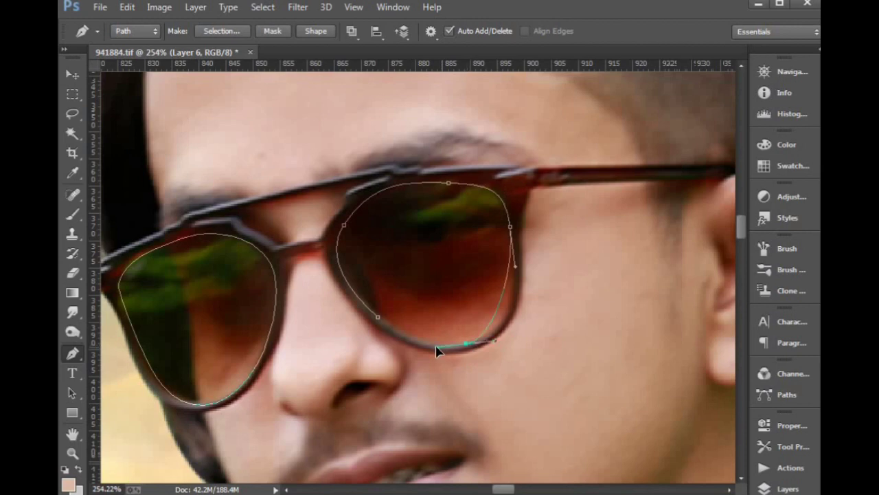
{"action": "left_click", "coordinate": [378, 318]}
{"action": "key", "text": "ctrl+minus"}
{"action": "key", "text": "ctrl+minus"}
{"action": "key", "text": "ctrl+minus"}
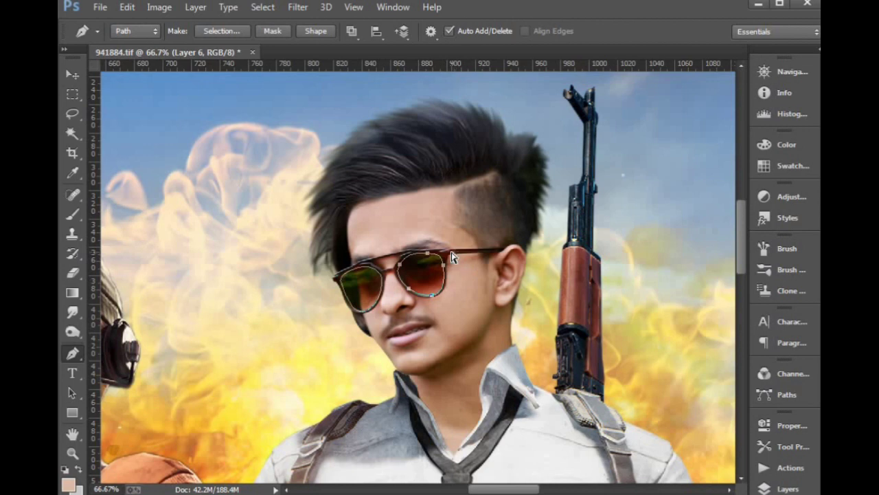
Load the lens paths as a selection and add a new Layer 8.
{"action": "key", "text": "ctrl+Return"}
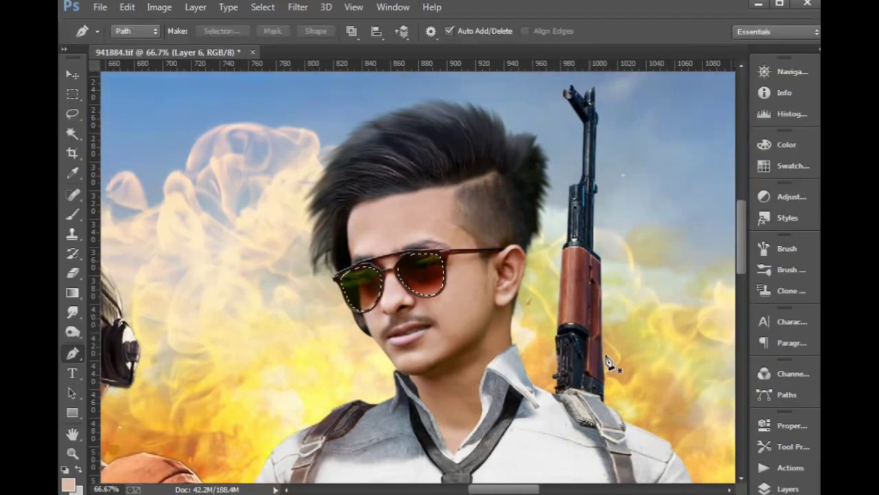
{"action": "left_click", "coordinate": [770, 486]}
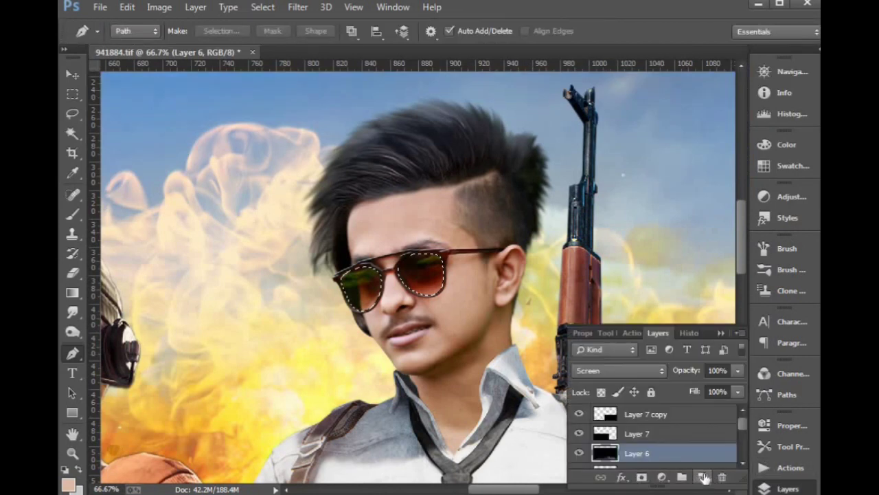
{"action": "left_click", "coordinate": [702, 476], "text": "alt"}
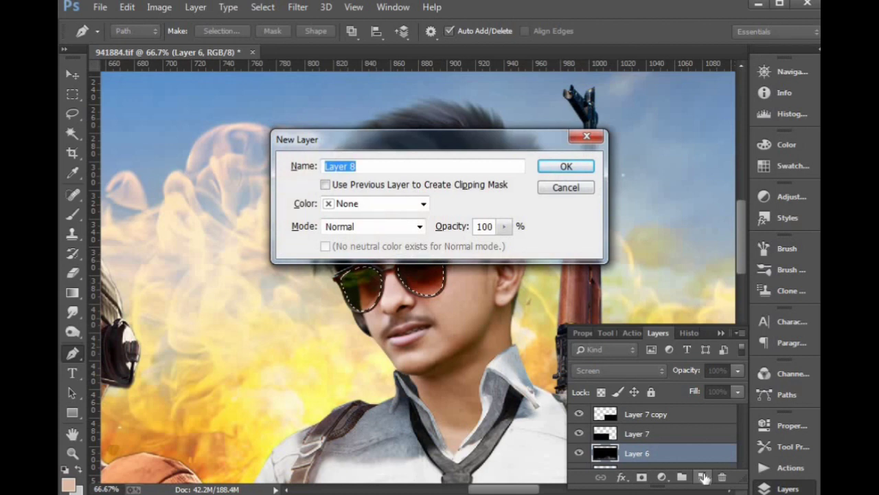
{"action": "key", "text": "Return"}
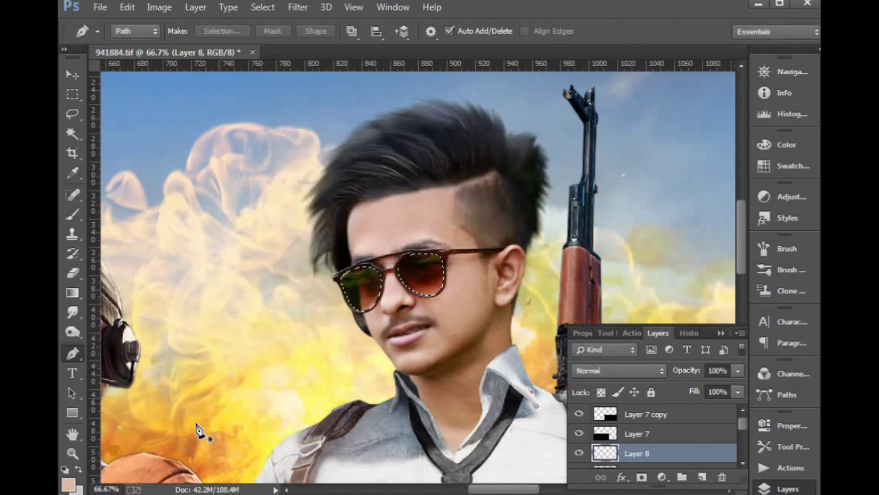
Sample dark brown from the sunglasses frame and fill the lens selection with it.
{"action": "left_click", "coordinate": [77, 489]}
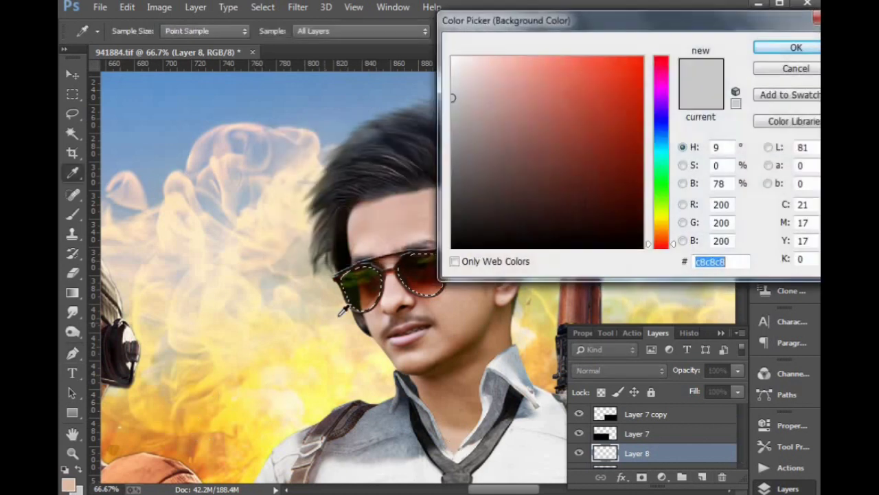
{"action": "left_click", "coordinate": [418, 260]}
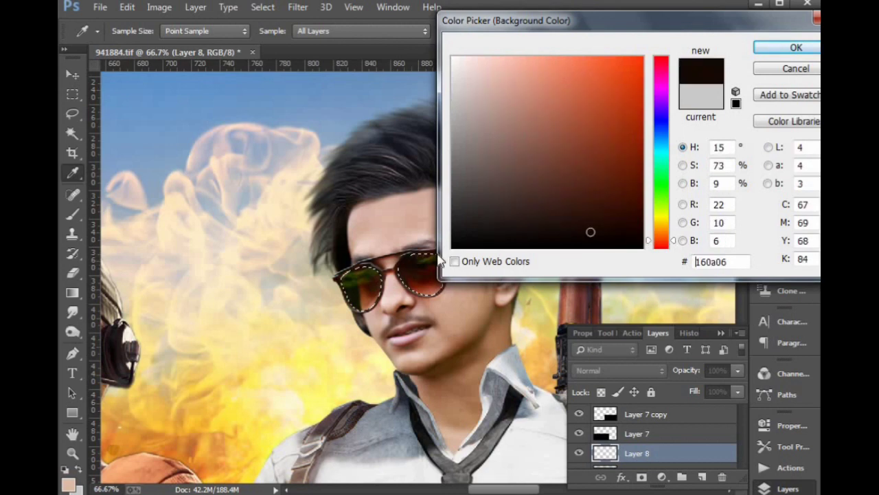
{"action": "key", "text": "Return"}
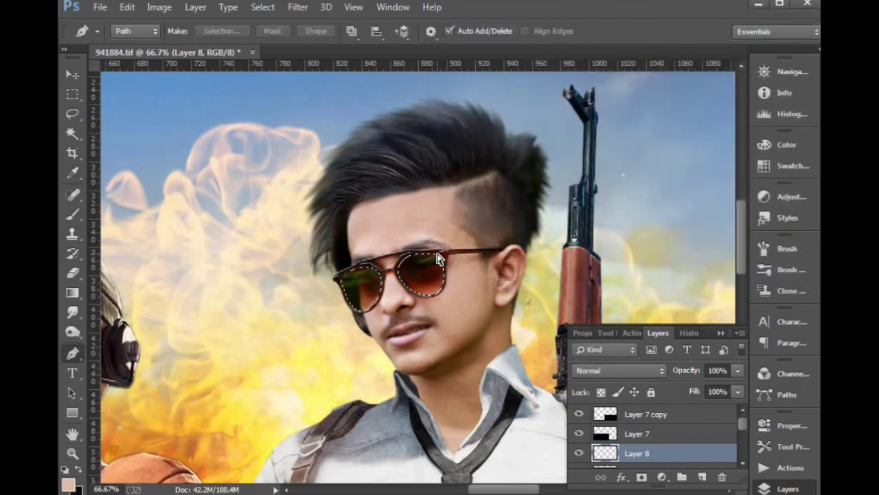
{"action": "key", "text": "ctrl+BackSpace"}
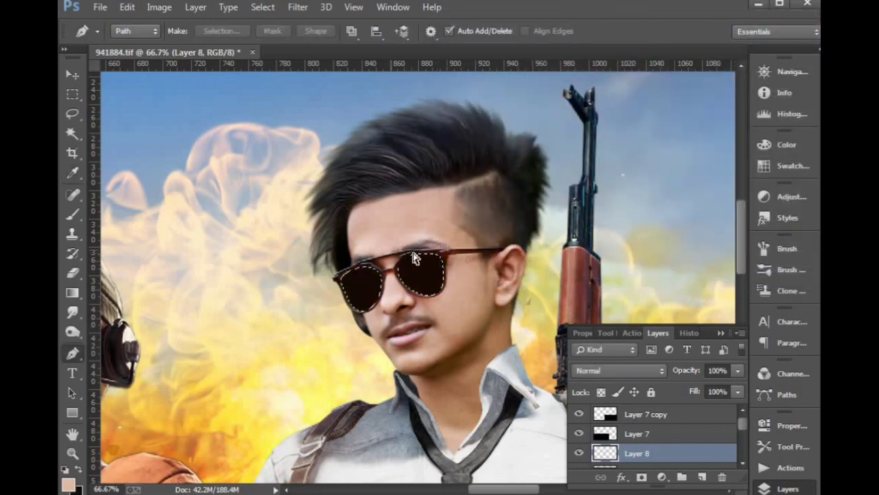
{"action": "left_click_drag", "start_coordinate": [282, 206], "coordinate": [522, 323]}
Soften the left sunglass lens edges with a size-60 Blur Tool brush.
{"action": "key", "text": "v"}
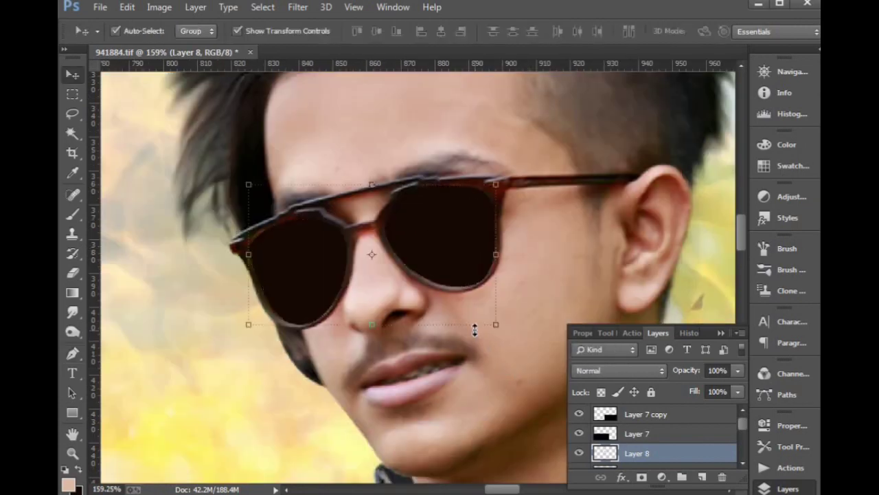
{"action": "scroll", "coordinate": [475, 330], "scroll_direction": "down", "scroll_amount": 4}
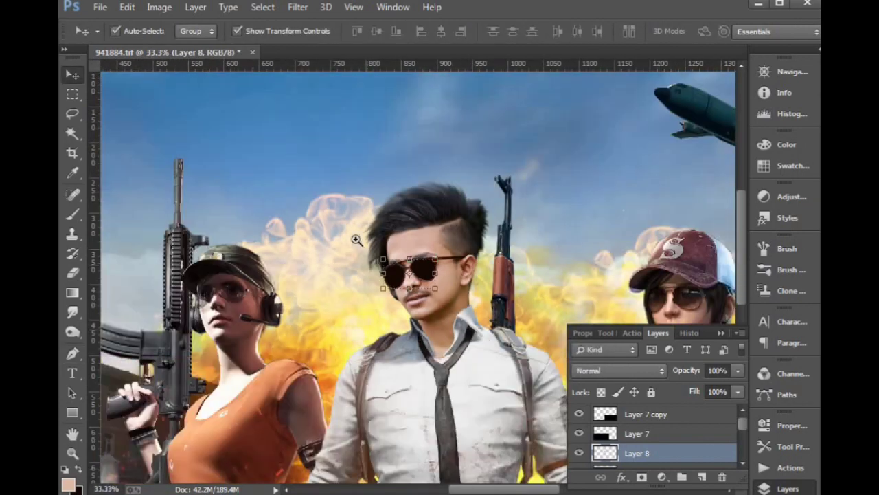
{"action": "left_click_drag", "start_coordinate": [487, 309], "coordinate": [487, 309]}
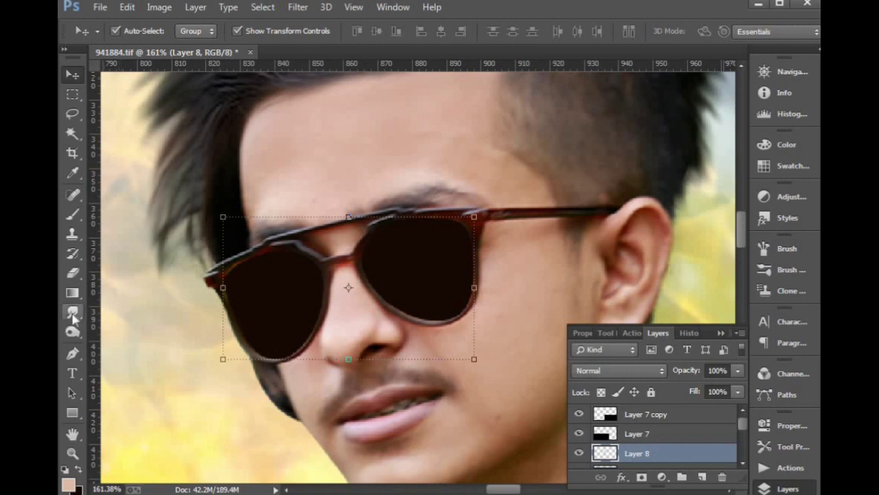
{"action": "right_click", "coordinate": [72, 311]}
{"action": "left_click", "coordinate": [131, 309]}
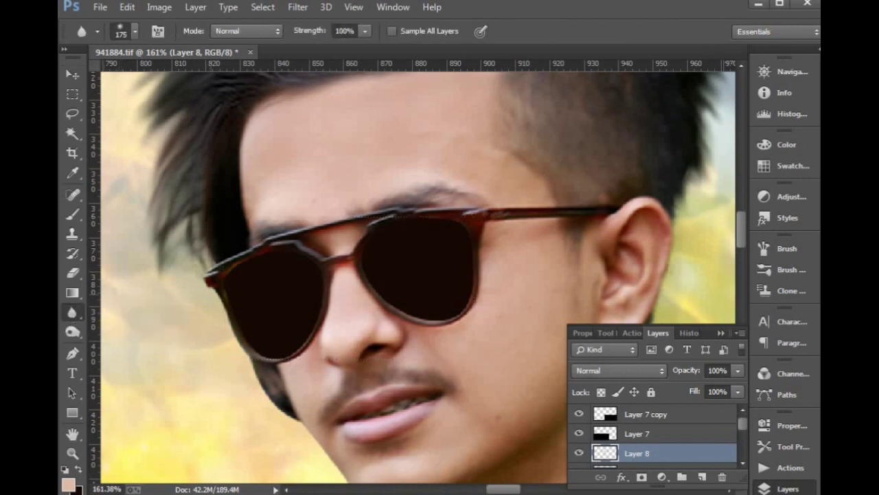
{"action": "key", "text": "bracketleft"}
{"action": "key", "text": "bracketleft"}
{"action": "key", "text": "bracketleft"}
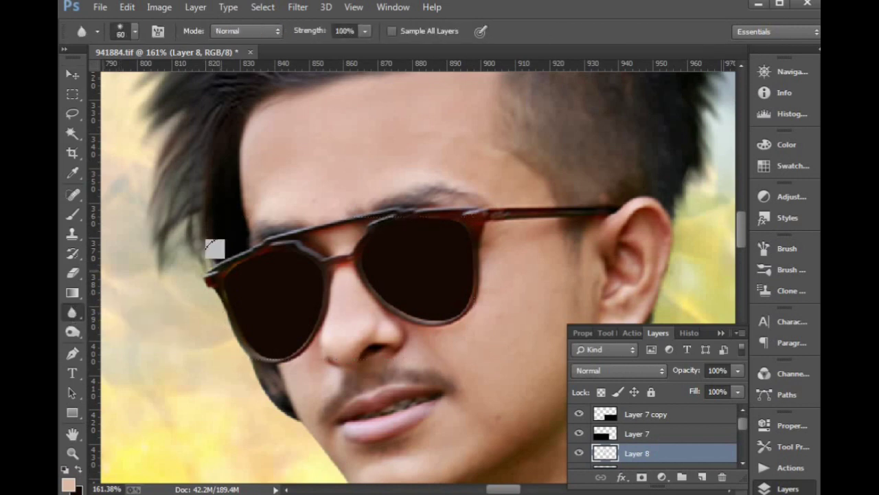
{"action": "mouse_move", "coordinate": [307, 257]}
{"action": "left_mouse_down"}
{"action": "mouse_move", "coordinate": [241, 338]}
{"action": "mouse_move", "coordinate": [206, 269]}
{"action": "mouse_move", "coordinate": [291, 347]}
{"action": "mouse_move", "coordinate": [384, 303]}
{"action": "mouse_move", "coordinate": [464, 243]}
{"action": "mouse_move", "coordinate": [340, 263]}
{"action": "mouse_move", "coordinate": [421, 185]}
{"action": "mouse_move", "coordinate": [456, 218]}
{"action": "left_mouse_up"}
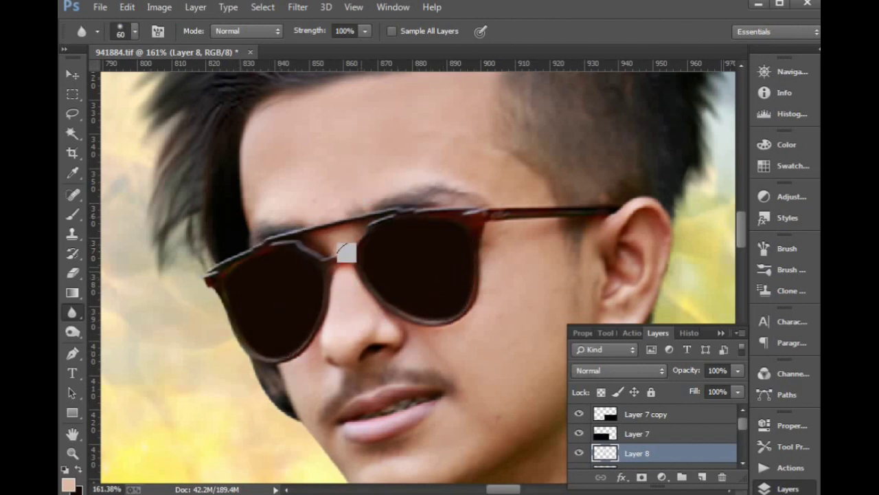
{"action": "scroll", "coordinate": [364, 274], "scroll_direction": "down", "scroll_amount": 5}
{"action": "scroll", "coordinate": [365, 274], "scroll_direction": "down", "scroll_amount": 4}
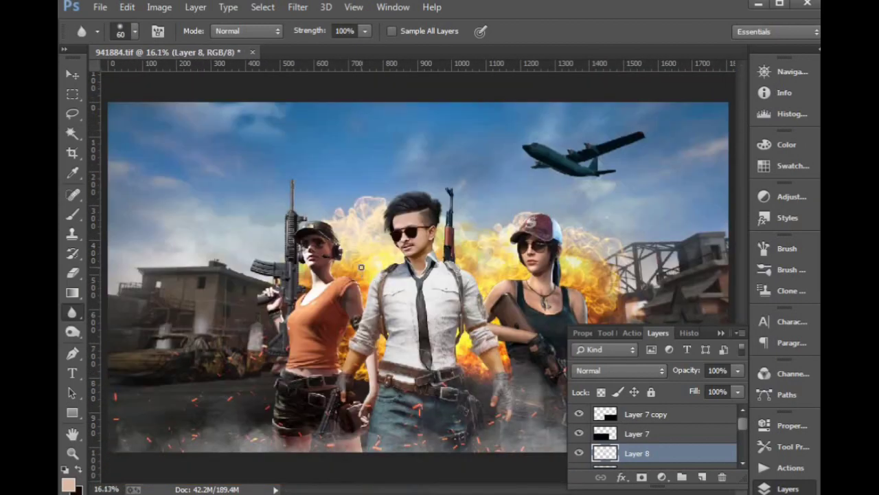
Select Layer 6, fit the whole poster in the window, and bring up the Pubgi folder file browser.
{"action": "key", "text": "v"}
{"action": "left_click", "coordinate": [473, 189]}
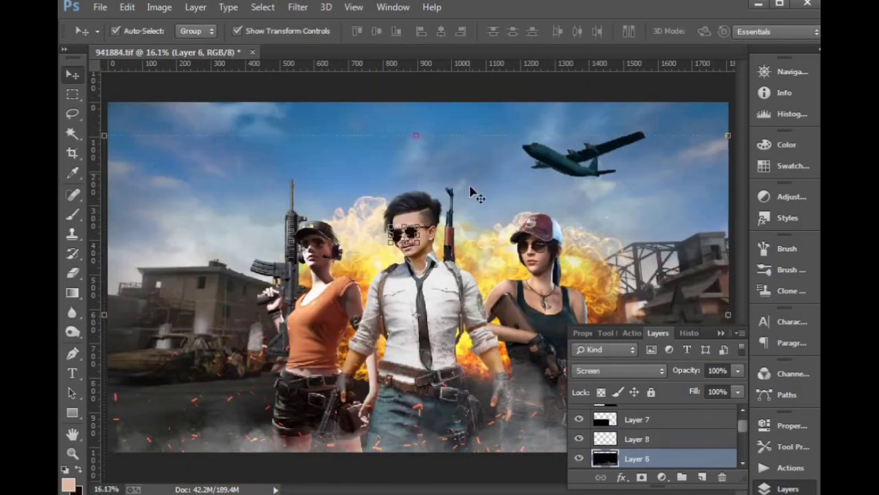
{"action": "left_click_drag", "start_coordinate": [267, 155], "coordinate": [582, 334]}
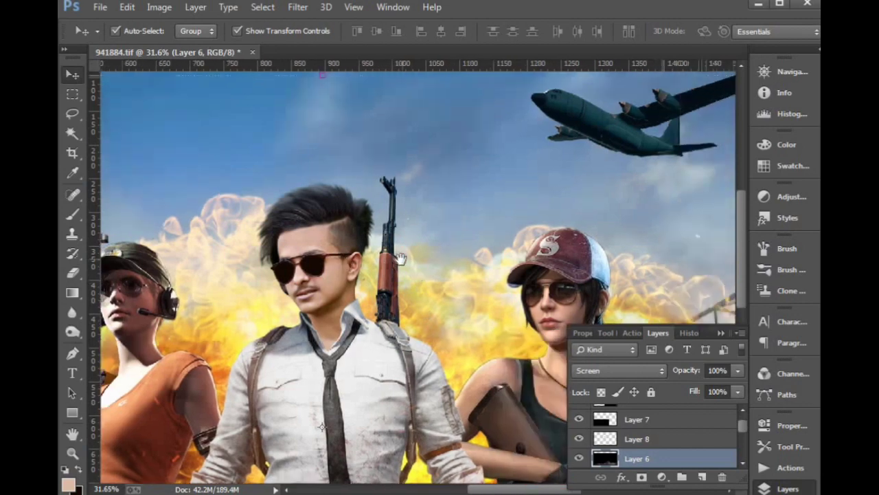
{"action": "key", "text": "ctrl+0"}
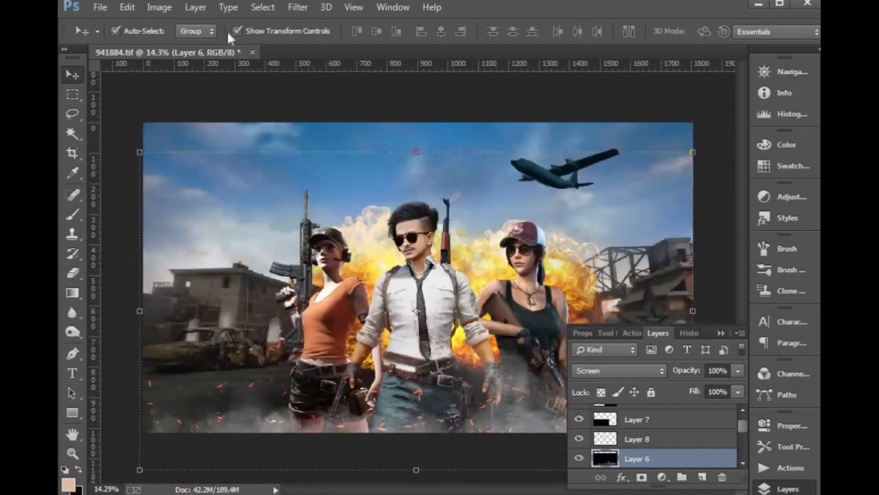
{"action": "key", "text": "ctrl+o"}
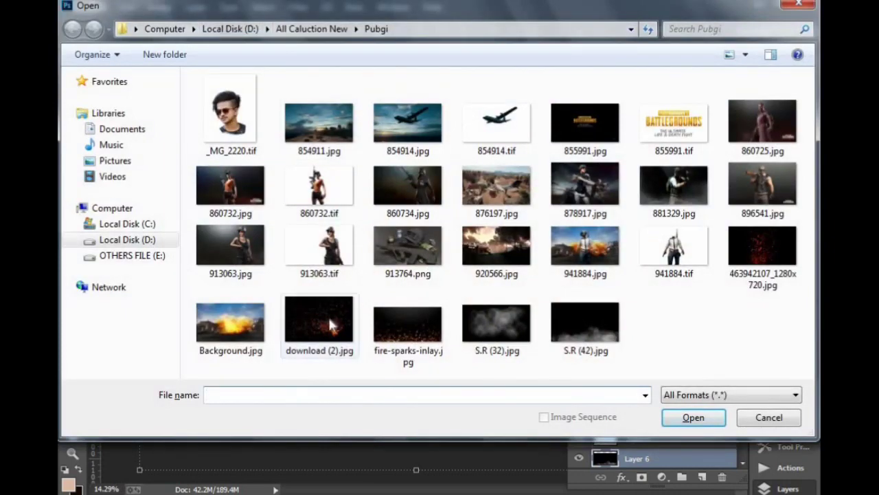
Bring download (2).jpg into the poster as Layer 9 with Screen blending.
{"action": "double_click", "coordinate": [332, 325]}
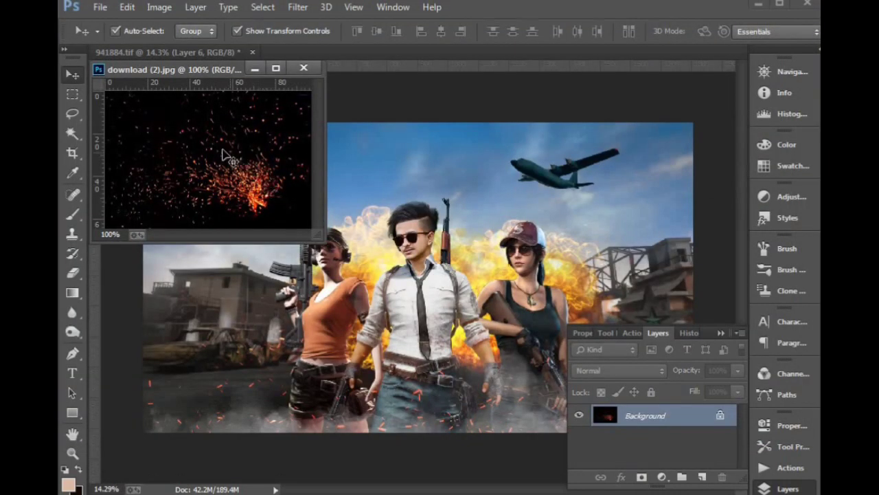
{"action": "mouse_move", "coordinate": [227, 157]}
{"action": "left_mouse_down"}
{"action": "mouse_move", "coordinate": [391, 202]}
{"action": "mouse_move", "coordinate": [504, 127]}
{"action": "left_mouse_up"}
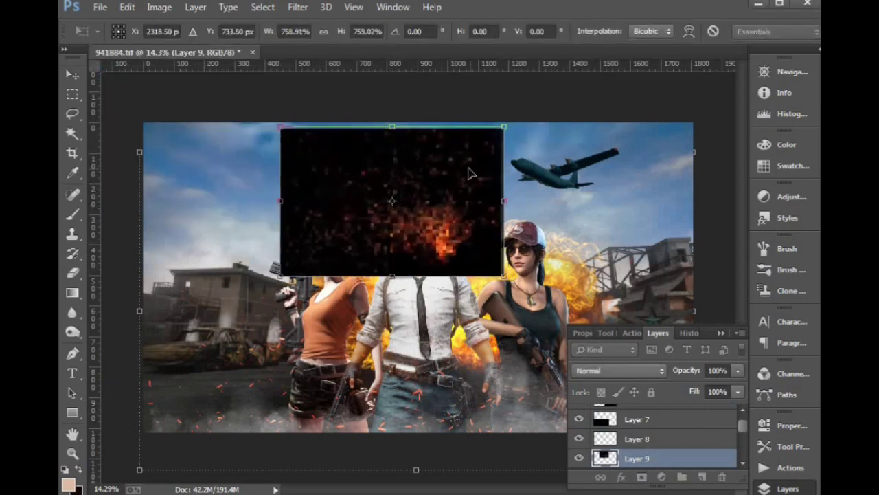
{"action": "key", "text": "Return"}
{"action": "left_click", "coordinate": [620, 371]}
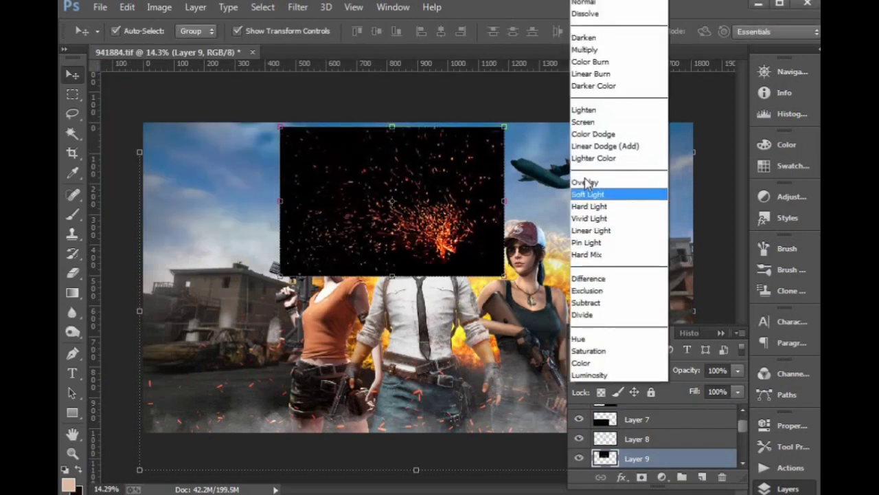
{"action": "left_click", "coordinate": [588, 124]}
Move the sparks down to the man's waist and enlarge them to about 171%.
{"action": "left_click_drag", "start_coordinate": [475, 206], "coordinate": [486, 307]}
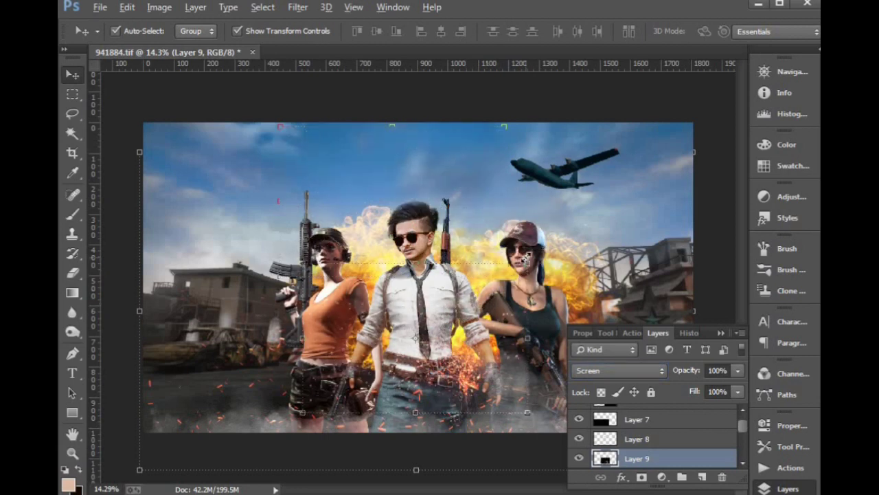
{"action": "key", "text": "ctrl+t"}
{"action": "left_click_drag", "start_coordinate": [527, 263], "coordinate": [608, 210]}
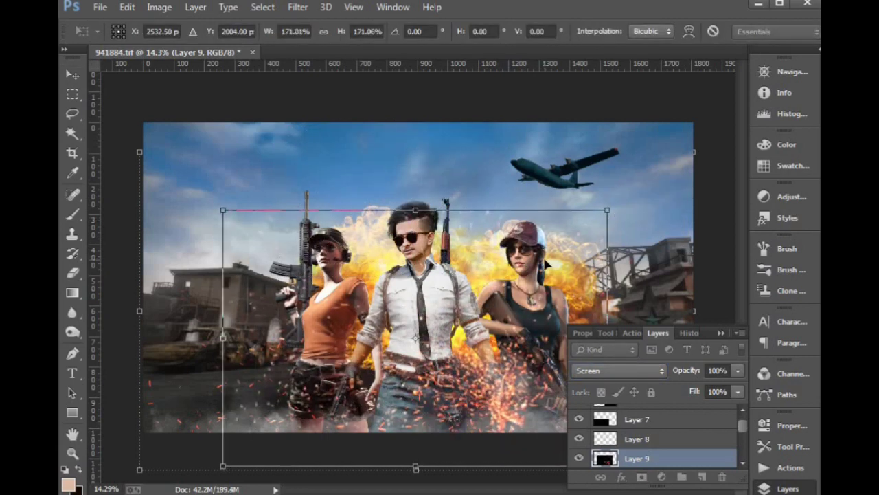
{"action": "key", "text": "Return"}
{"action": "left_click", "coordinate": [160, 7]}
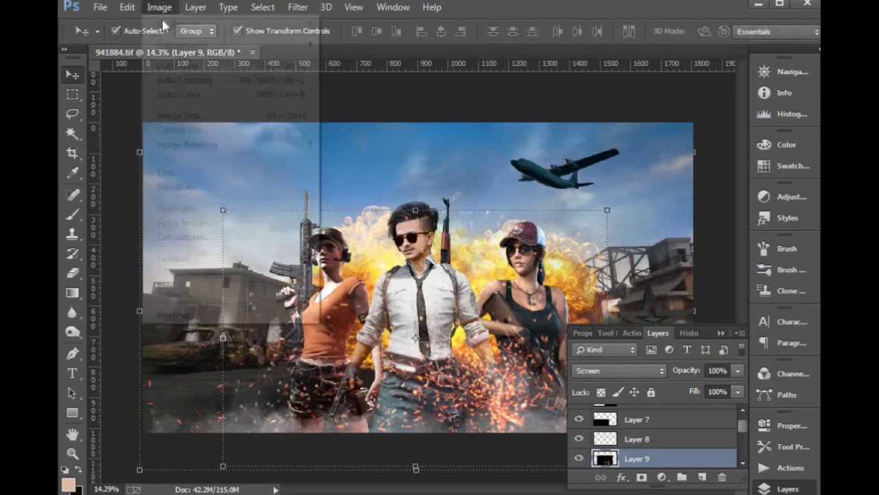
{"action": "mouse_move", "coordinate": [181, 46]}
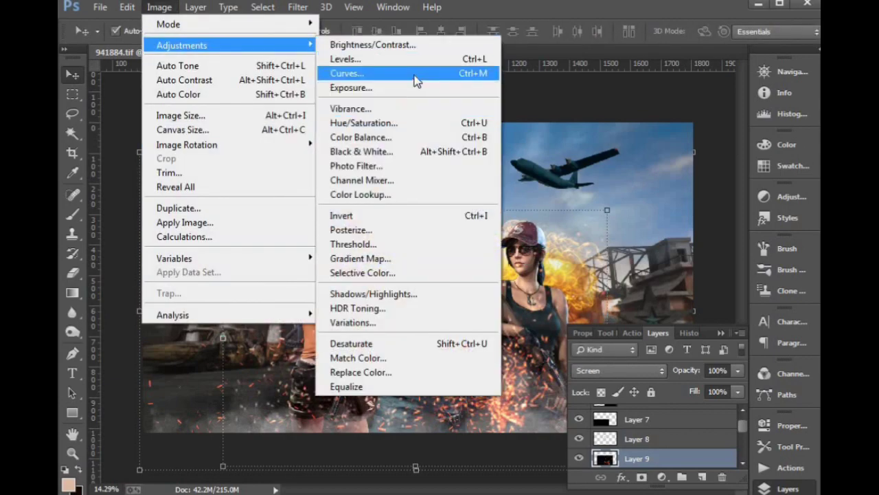
Dim the Layer 9 sparks with a Curves midpoint at Input 149 / Output 115.
{"action": "left_click", "coordinate": [346, 74]}
{"action": "left_click_drag", "start_coordinate": [659, 228], "coordinate": [673, 252]}
{"action": "left_click", "coordinate": [795, 100]}
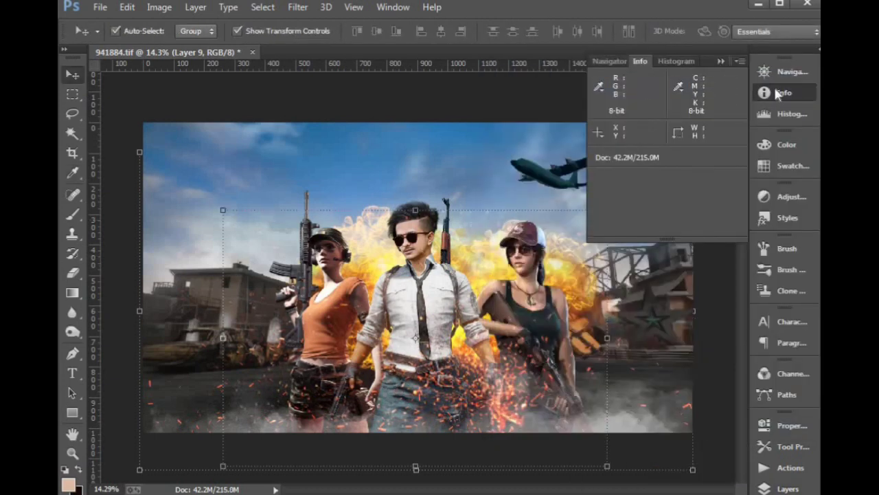
{"action": "left_click", "coordinate": [776, 94]}
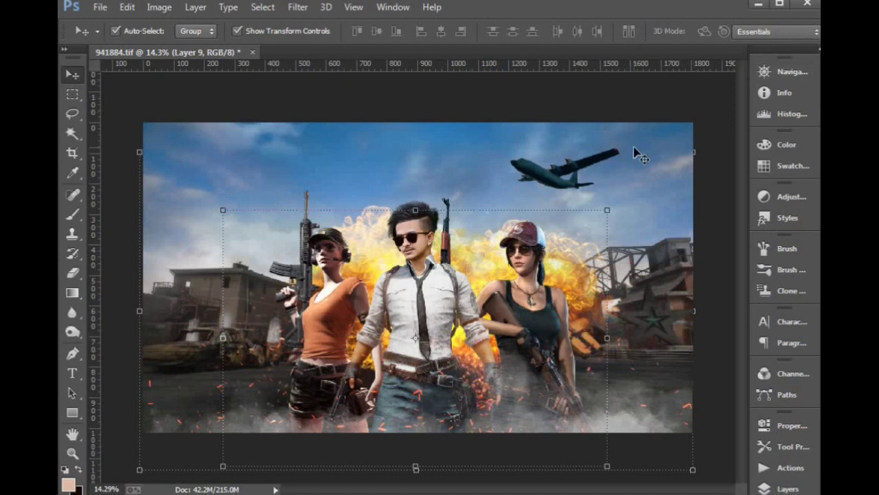
{"action": "left_click", "coordinate": [618, 343]}
{"action": "key", "text": "ctrl+0"}
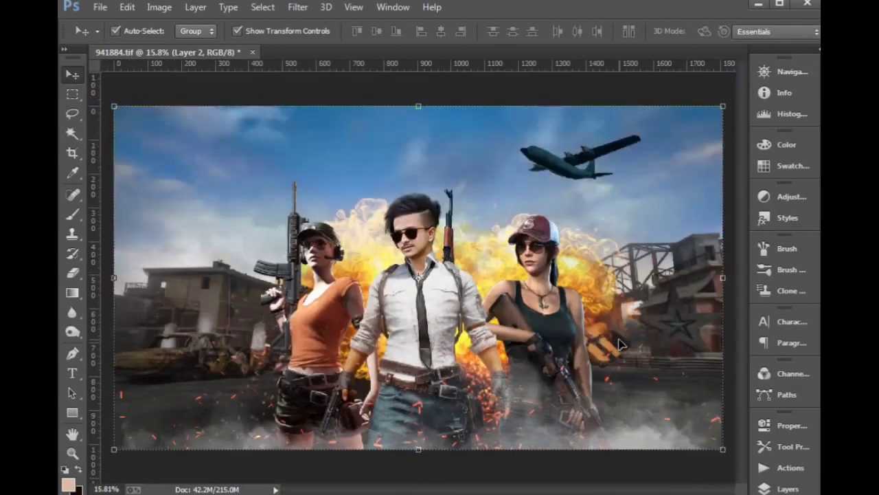
{"action": "key", "text": "ctrl+minus"}
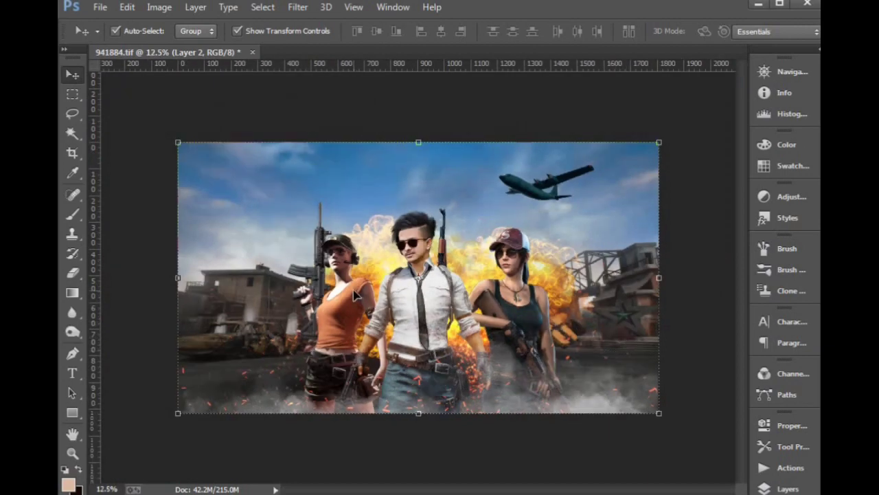
{"action": "key", "text": "ctrl+plus"}
{"action": "key", "text": "ctrl+plus"}
{"action": "key", "text": "ctrl+plus"}
{"action": "key", "text": "ctrl+plus"}
{"action": "key", "text": "ctrl+minus"}
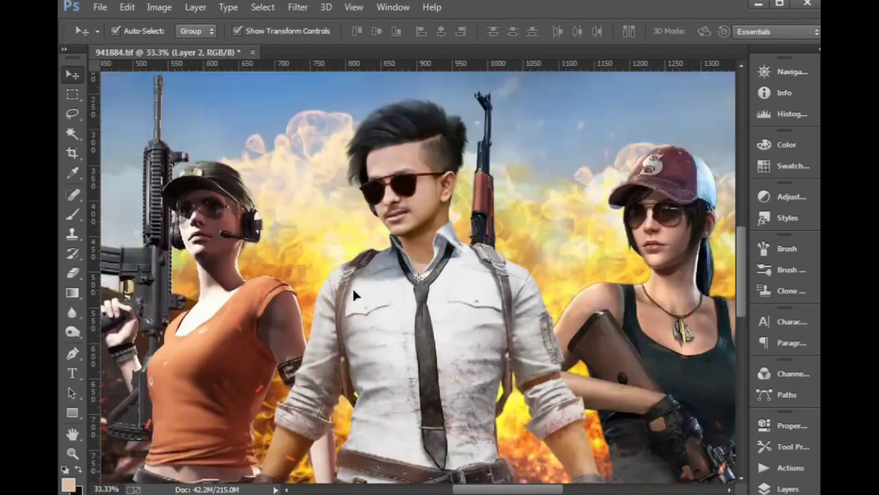
{"action": "key", "text": "ctrl+minus"}
{"action": "key", "text": "ctrl+minus"}
{"action": "left_click_drag", "start_coordinate": [345, 182], "coordinate": [467, 291]}
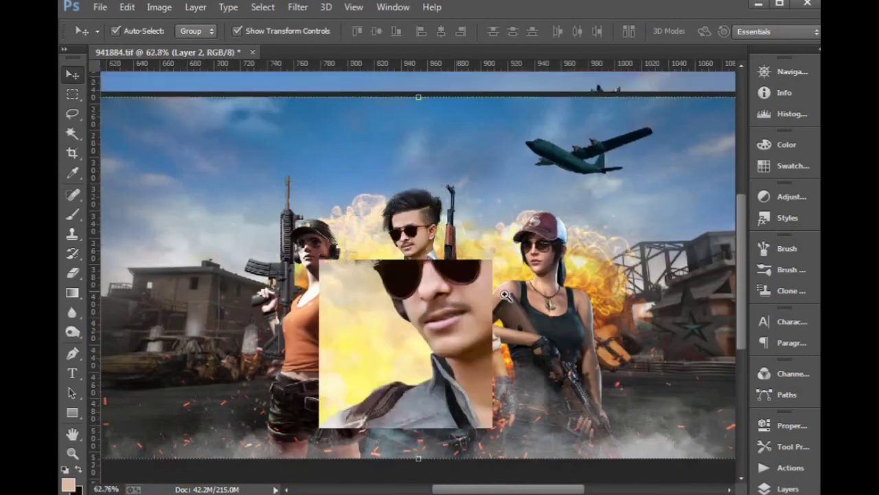
{"action": "key", "text": "ctrl+minus"}
{"action": "key", "text": "ctrl+minus"}
{"action": "key", "text": "ctrl+minus"}
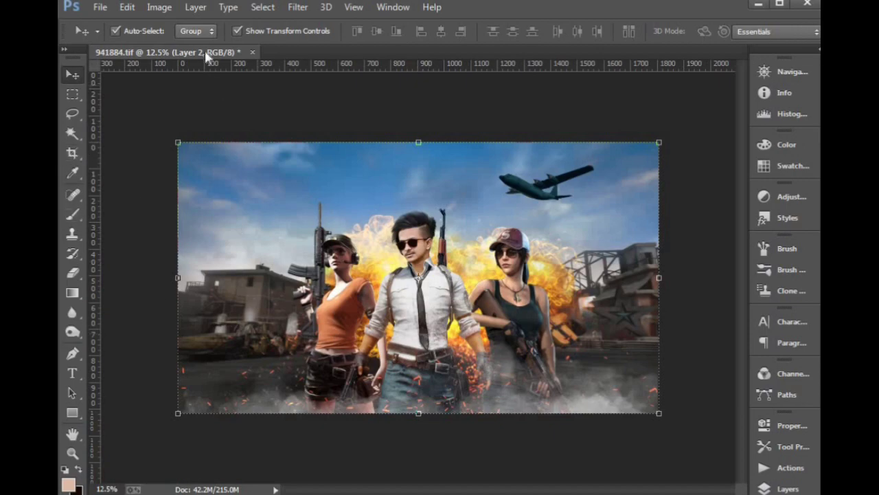
Open 855991.tif and copy the Battlegrounds logo into the poster as Layer 10.
{"action": "key", "text": "ctrl+o"}
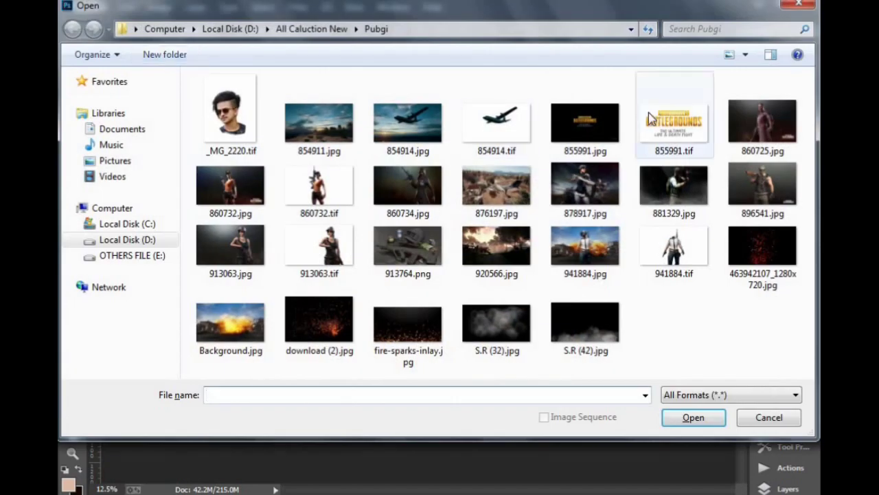
{"action": "left_click", "coordinate": [649, 124]}
{"action": "double_click", "coordinate": [649, 123]}
{"action": "left_click_drag", "start_coordinate": [405, 94], "coordinate": [227, 194]}
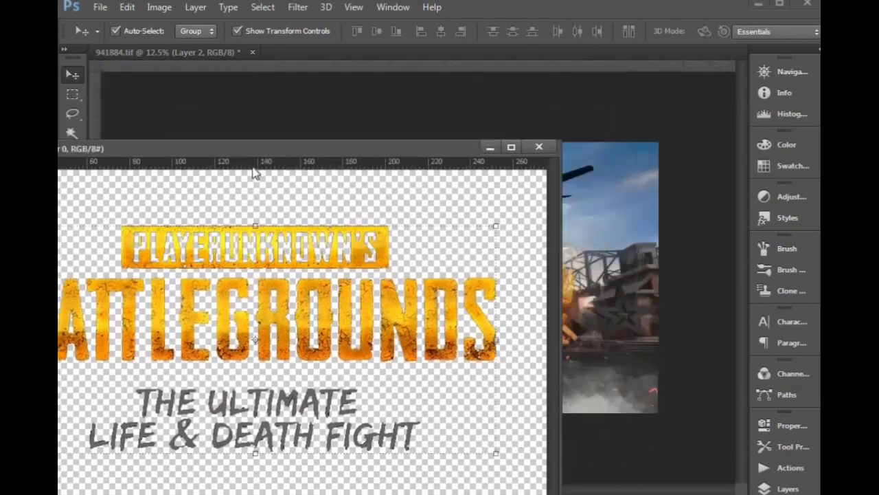
{"action": "left_click_drag", "start_coordinate": [317, 313], "coordinate": [542, 309]}
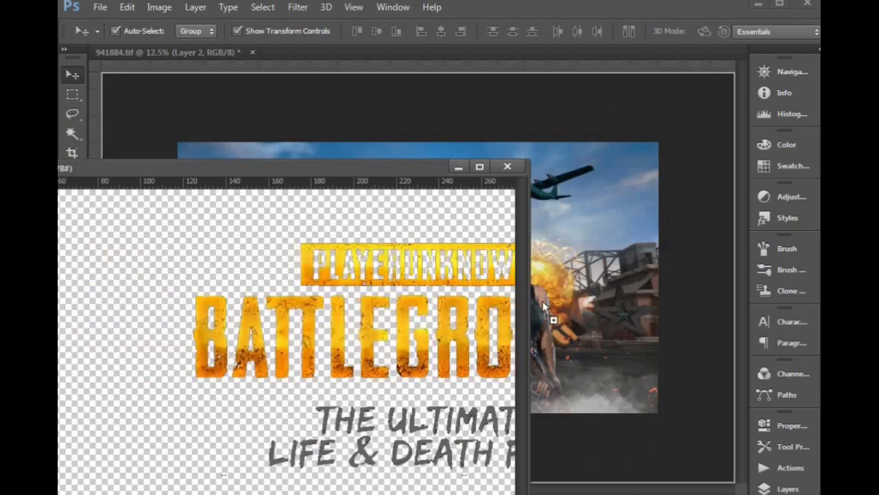
{"action": "left_click", "coordinate": [507, 167]}
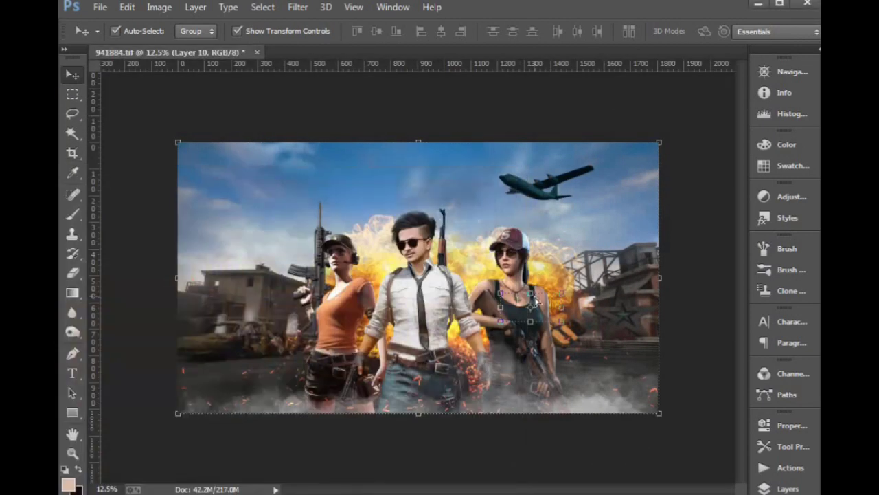
{"action": "left_click", "coordinate": [788, 489]}
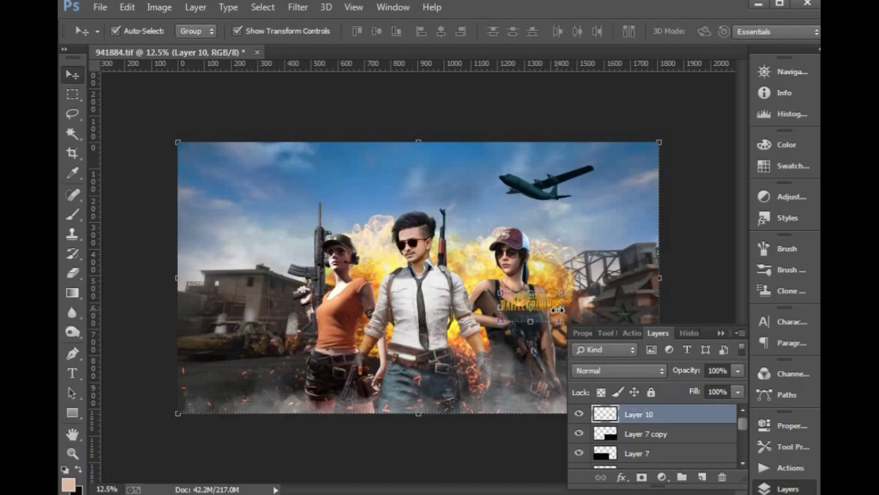
Enlarge the logo to about 197%, then 121%, and nudge it over the lower centre.
{"action": "mouse_move", "coordinate": [565, 290]}
{"action": "left_mouse_down"}
{"action": "mouse_move", "coordinate": [582, 287]}
{"action": "mouse_move", "coordinate": [451, 371]}
{"action": "left_mouse_up"}
{"action": "key", "text": "Return"}
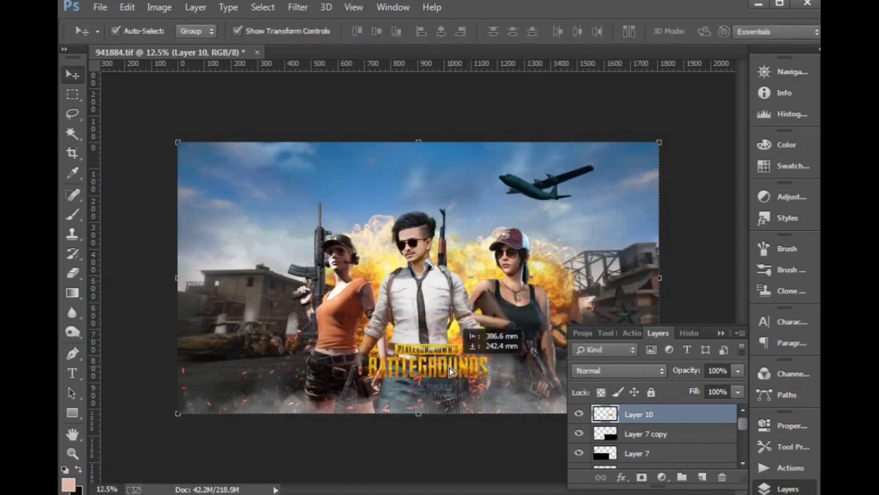
{"action": "key", "text": "ctrl+t"}
{"action": "left_click_drag", "start_coordinate": [486, 342], "coordinate": [497, 338]}
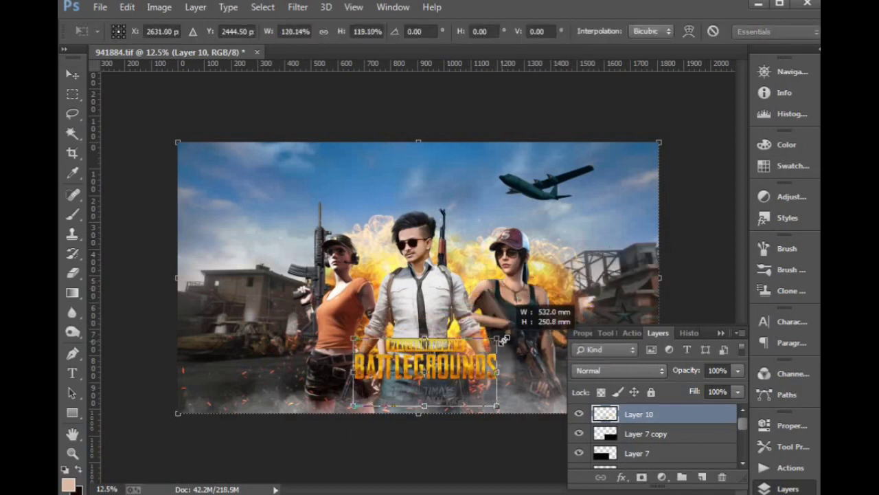
{"action": "key", "text": "Return"}
{"action": "left_click_drag", "start_coordinate": [462, 366], "coordinate": [453, 355]}
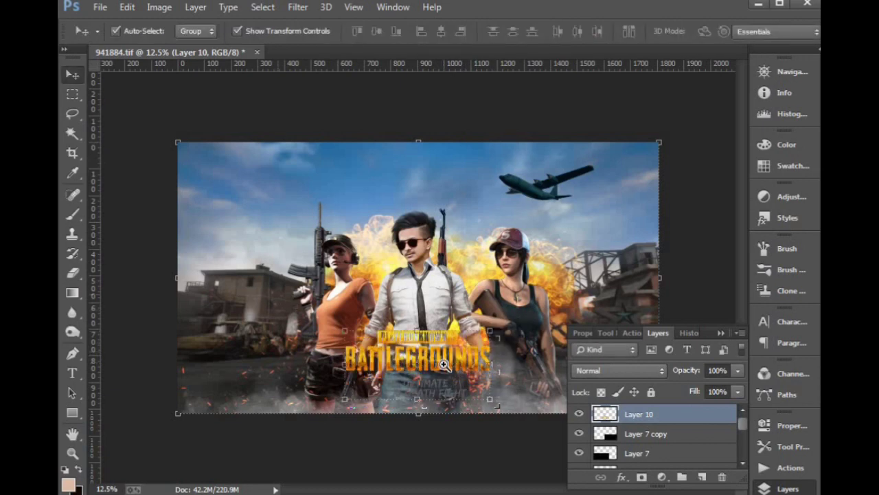
{"action": "scroll", "coordinate": [388, 335], "scroll_direction": "up", "scroll_amount": 3}
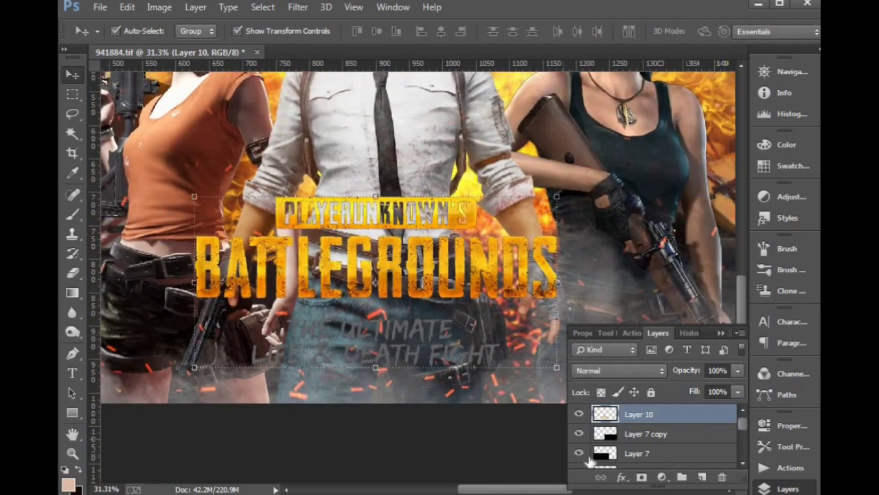
Add a black (000000) Normal Outer Glow at 100% opacity, 59 px size and 10% spread.
{"action": "left_click", "coordinate": [621, 476]}
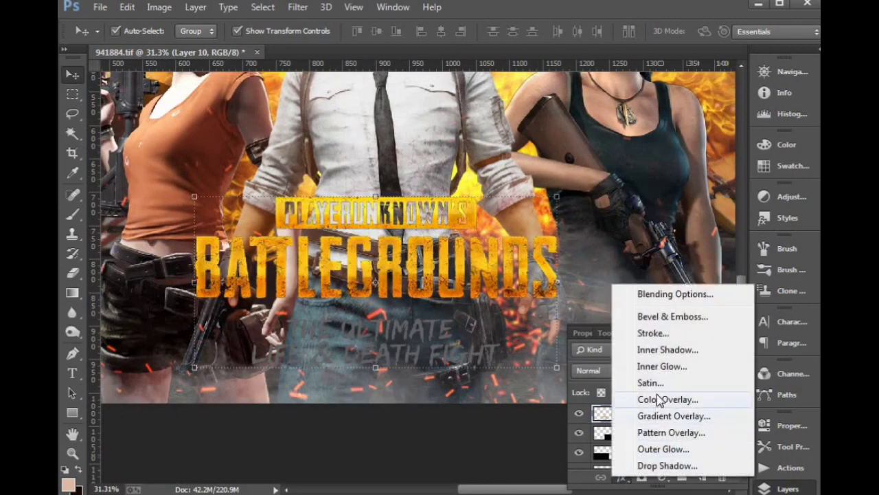
{"action": "left_click", "coordinate": [663, 448]}
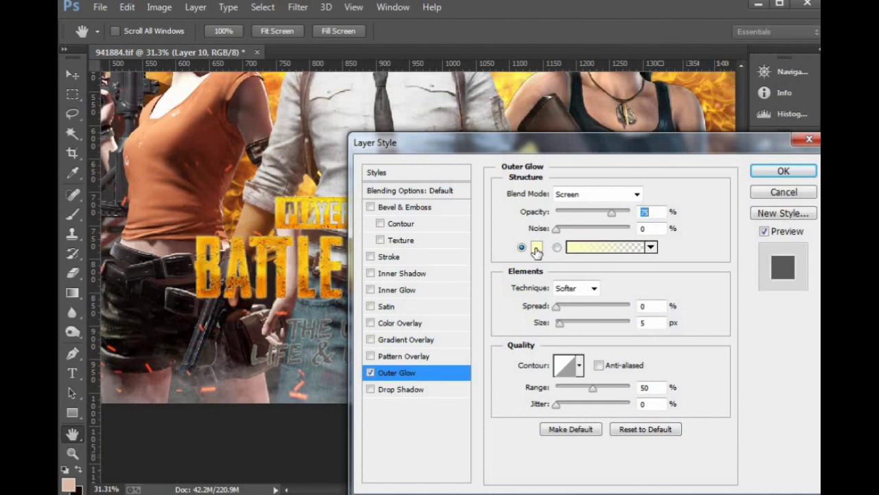
{"action": "left_click", "coordinate": [537, 252]}
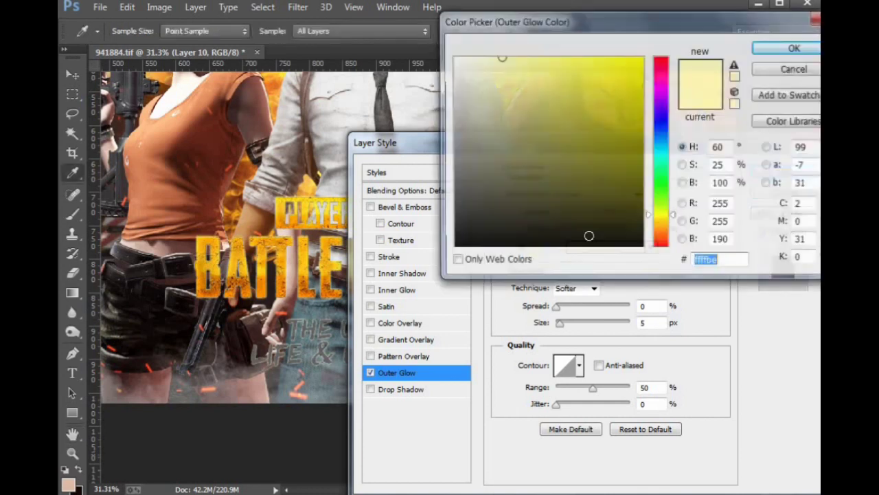
{"action": "type", "text": "000000"}
{"action": "left_click", "coordinate": [795, 48]}
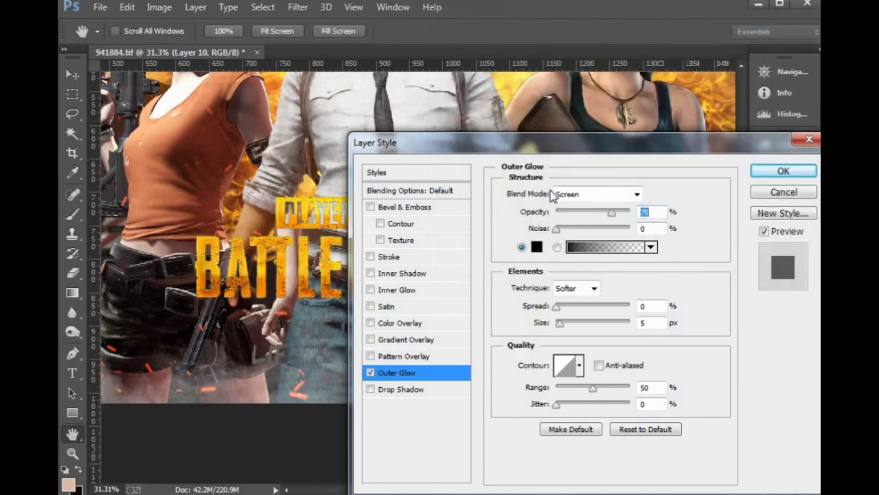
{"action": "left_click", "coordinate": [587, 194]}
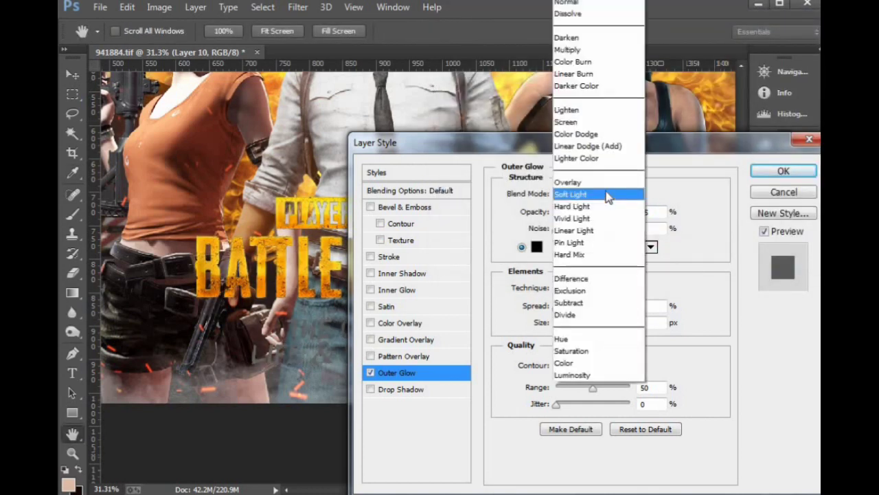
{"action": "left_click", "coordinate": [590, 6]}
{"action": "left_click_drag", "start_coordinate": [615, 212], "coordinate": [633, 212]}
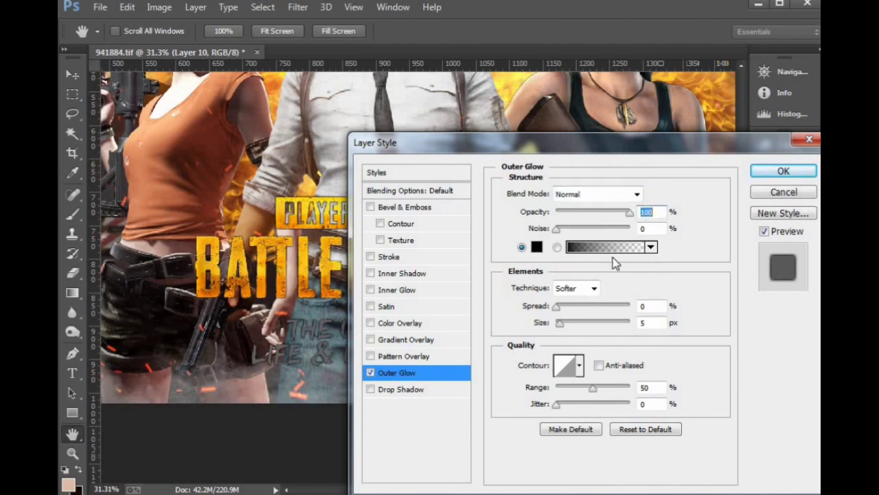
{"action": "left_click_drag", "start_coordinate": [561, 327], "coordinate": [575, 323]}
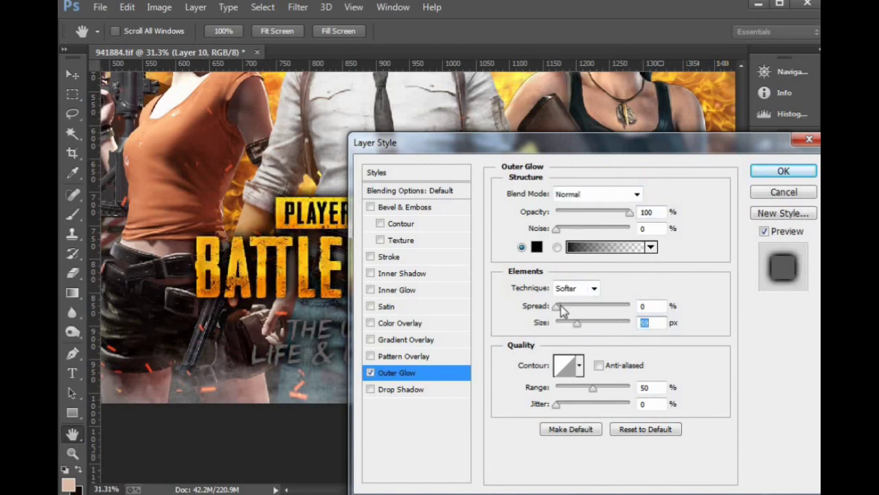
{"action": "left_click_drag", "start_coordinate": [557, 307], "coordinate": [565, 311]}
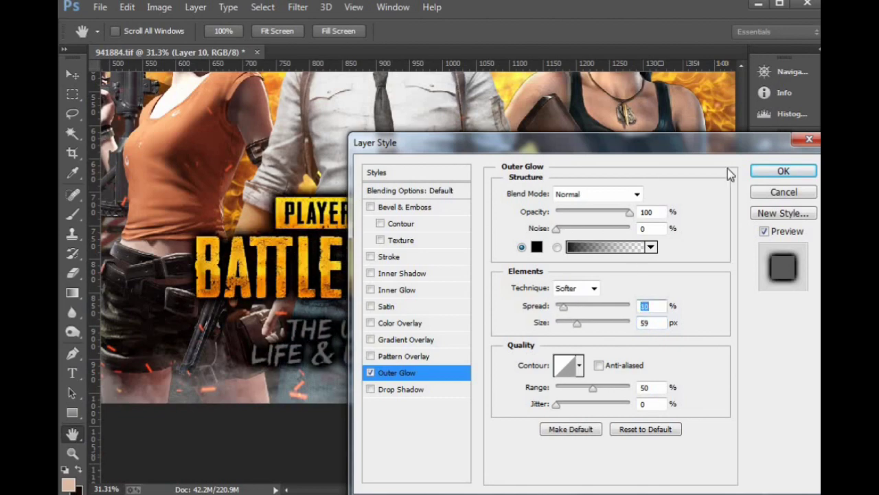
{"action": "left_click", "coordinate": [759, 172]}
{"action": "key", "text": "ctrl+0"}
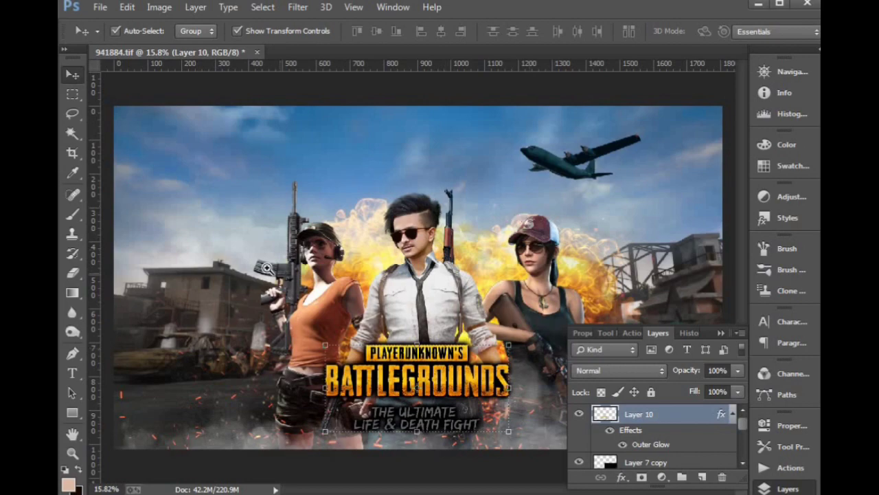
Shrink the BATTLEGROUNDS logo to about 77% and reposition it on the poster.
{"action": "scroll", "coordinate": [539, 237], "scroll_direction": "up", "scroll_amount": 5}
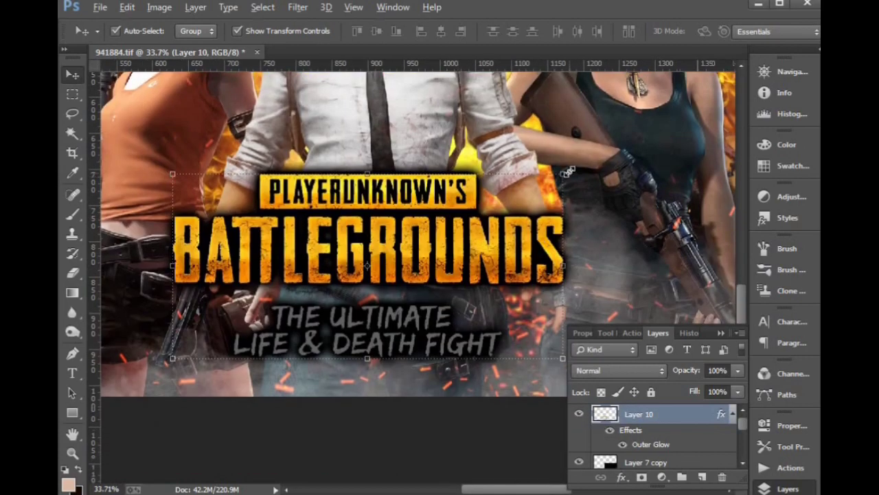
{"action": "left_click_drag", "start_coordinate": [565, 173], "coordinate": [518, 195]}
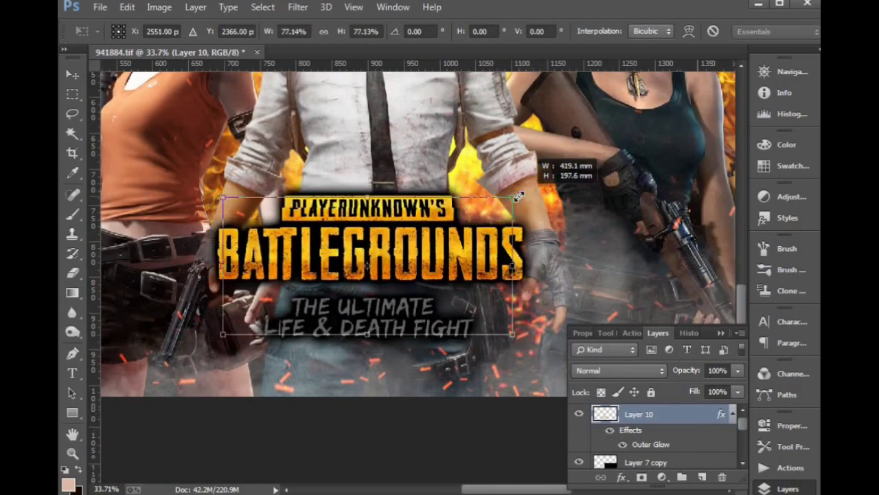
{"action": "key", "text": "Return"}
{"action": "left_click_drag", "start_coordinate": [423, 221], "coordinate": [442, 238]}
{"action": "left_click", "coordinate": [440, 168]}
{"action": "key", "text": "ctrl+minus"}
{"action": "key", "text": "ctrl+minus"}
{"action": "key", "text": "ctrl+minus"}
{"action": "key", "text": "ctrl+minus"}
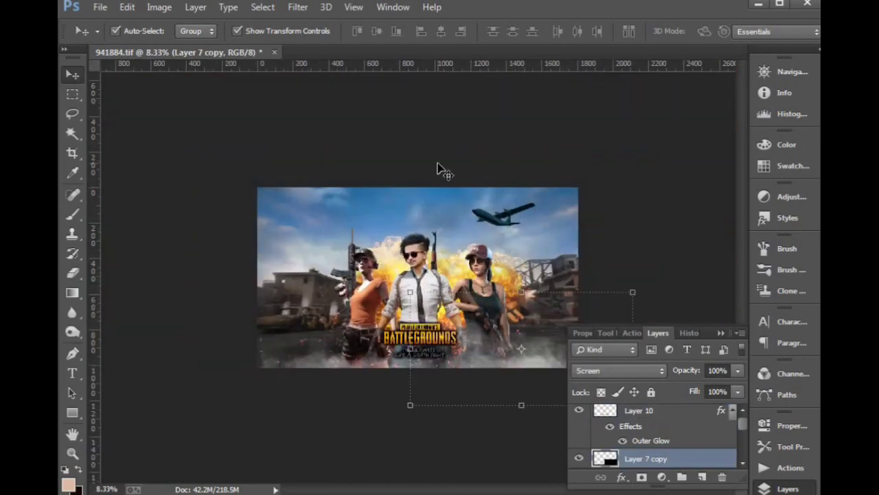
{"action": "key", "text": "ctrl+plus"}
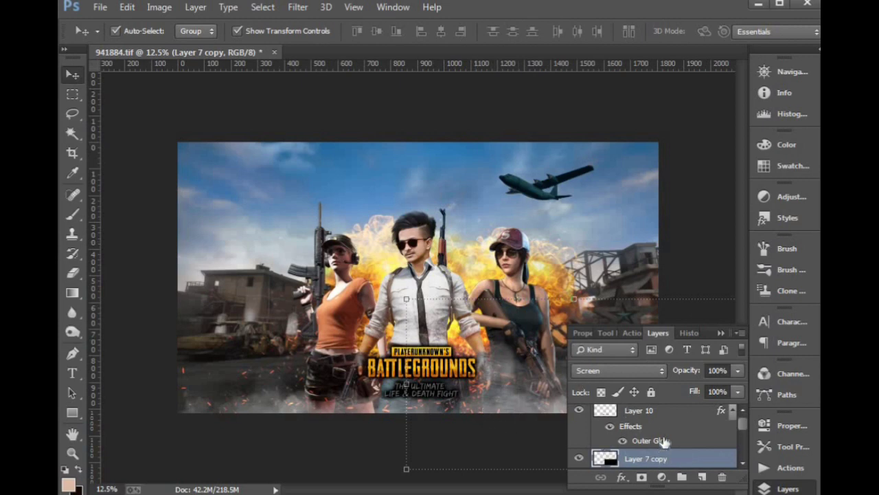
Make Layer 6 active and merge all visible layers into it.
{"action": "scroll", "coordinate": [664, 441], "scroll_direction": "down", "scroll_amount": 2}
{"action": "scroll", "coordinate": [662, 438], "scroll_direction": "down", "scroll_amount": 3}
{"action": "scroll", "coordinate": [660, 434], "scroll_direction": "down", "scroll_amount": 3}
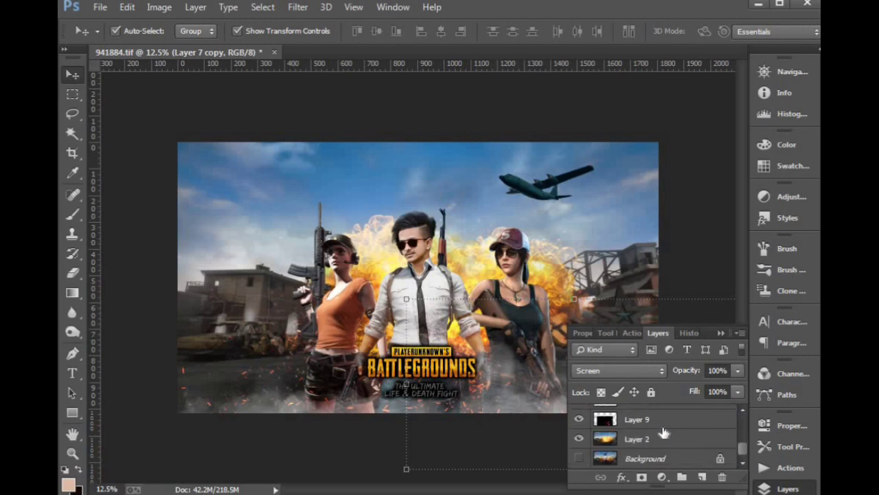
{"action": "left_click", "coordinate": [540, 191]}
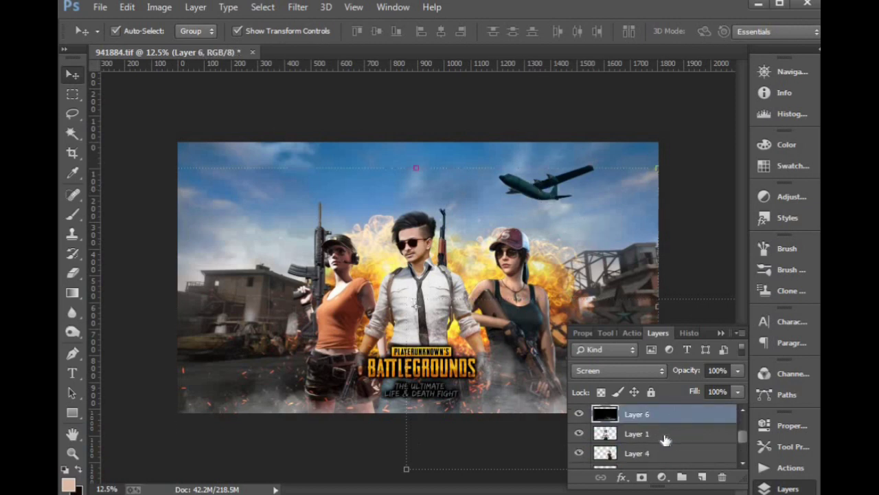
{"action": "key", "text": "ctrl+shift+e"}
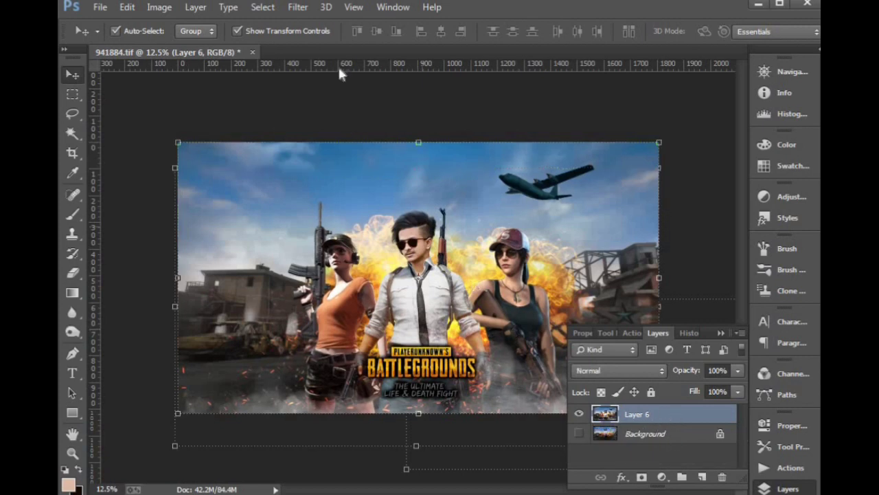
Add a -35 Camera Raw vignette to darken the poster's corners.
{"action": "left_click", "coordinate": [306, 9]}
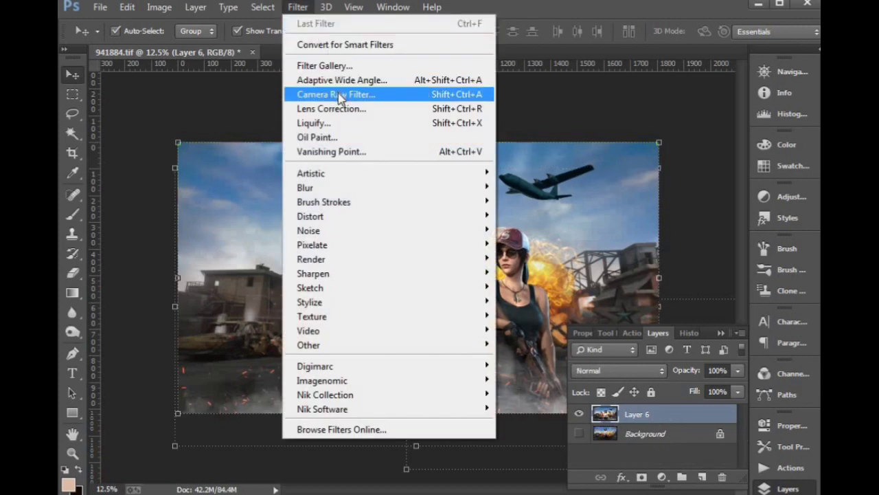
{"action": "left_click", "coordinate": [334, 96]}
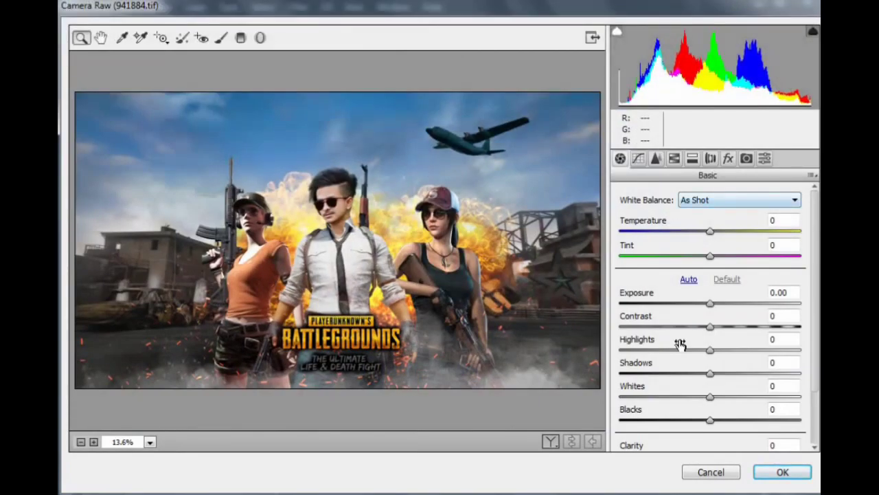
{"action": "left_click", "coordinate": [728, 158]}
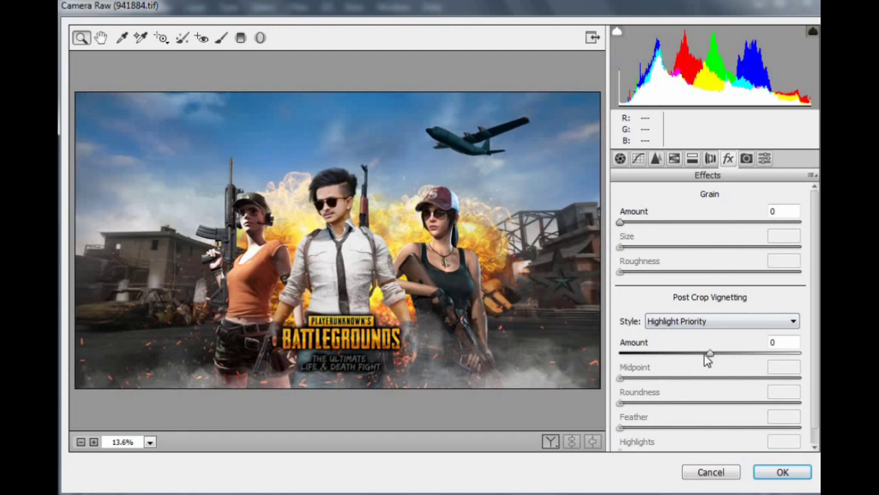
{"action": "left_click_drag", "start_coordinate": [708, 353], "coordinate": [670, 351]}
Brighten the oranges' luminance, set Blues saturation +20 and Yellows +50, and apply the filter.
{"action": "left_click", "coordinate": [674, 159]}
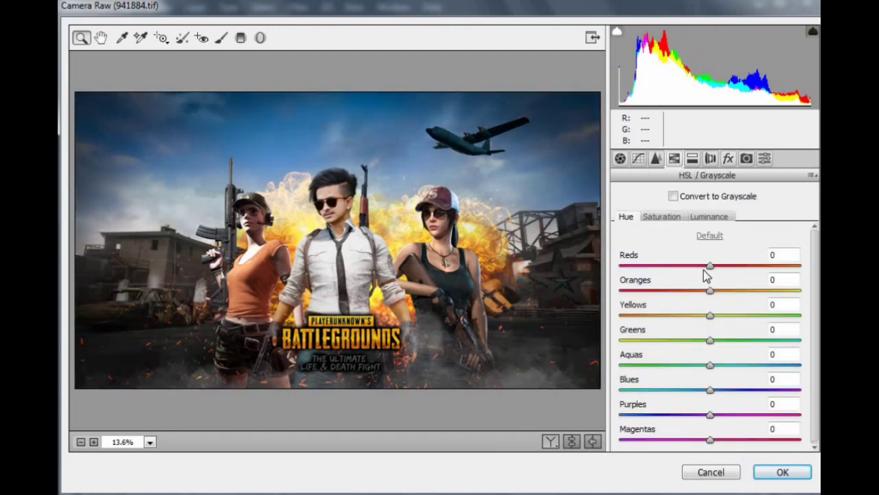
{"action": "left_click", "coordinate": [719, 218]}
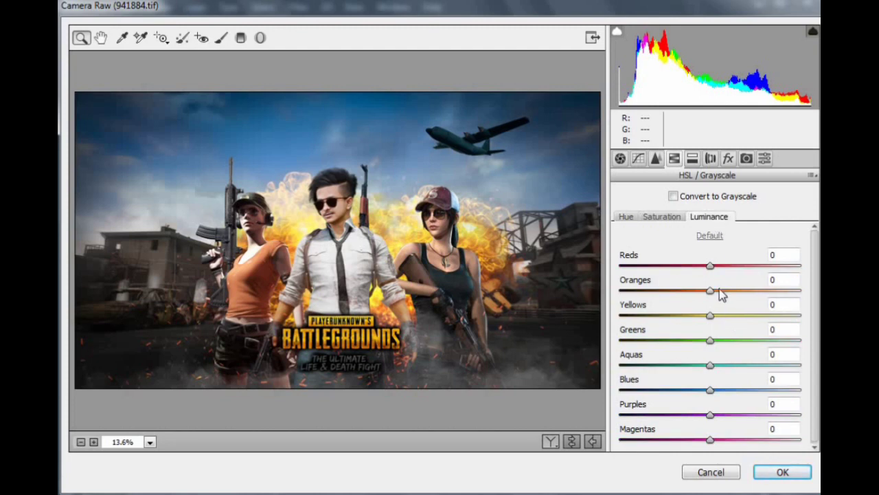
{"action": "mouse_move", "coordinate": [718, 290]}
{"action": "left_mouse_down"}
{"action": "mouse_move", "coordinate": [740, 289]}
{"action": "mouse_move", "coordinate": [728, 289]}
{"action": "left_mouse_up"}
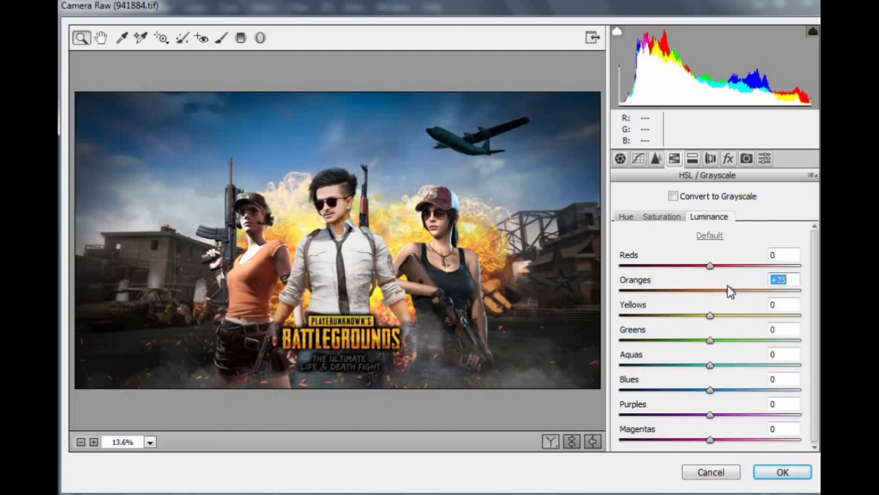
{"action": "left_click", "coordinate": [662, 217]}
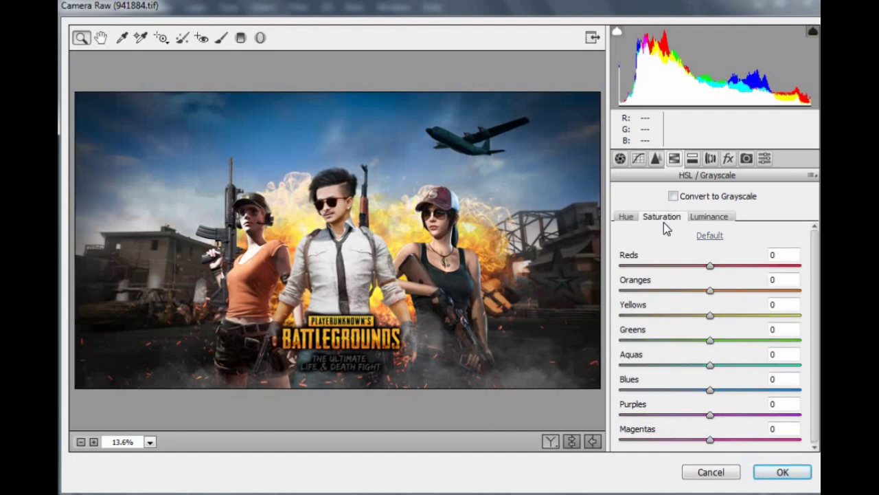
{"action": "left_click", "coordinate": [728, 389]}
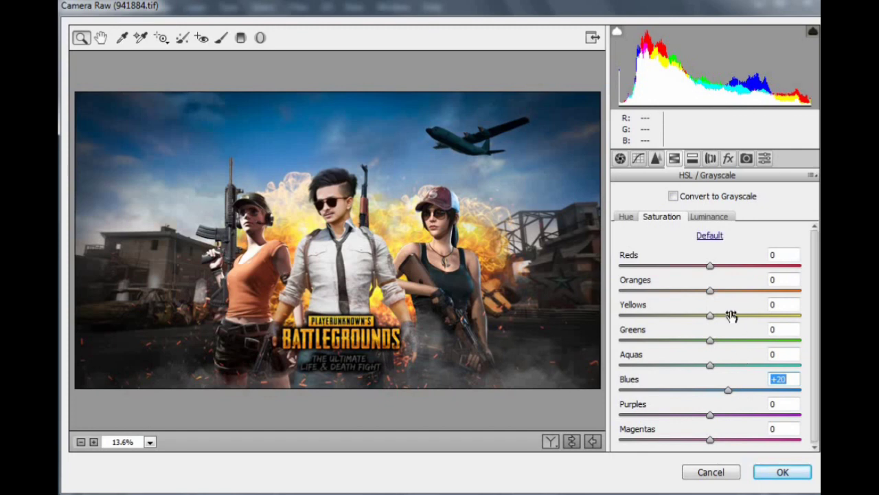
{"action": "left_click_drag", "start_coordinate": [731, 315], "coordinate": [756, 316]}
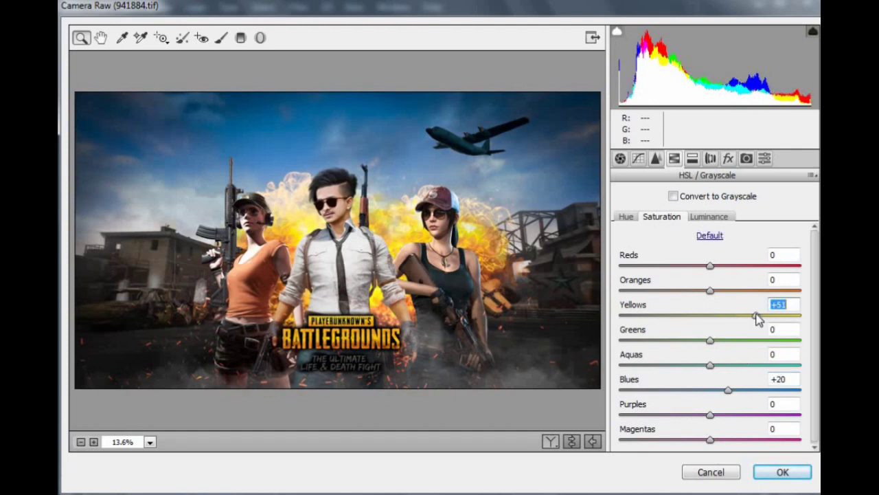
{"action": "left_click_drag", "start_coordinate": [757, 317], "coordinate": [756, 317]}
{"action": "left_click", "coordinate": [786, 472]}
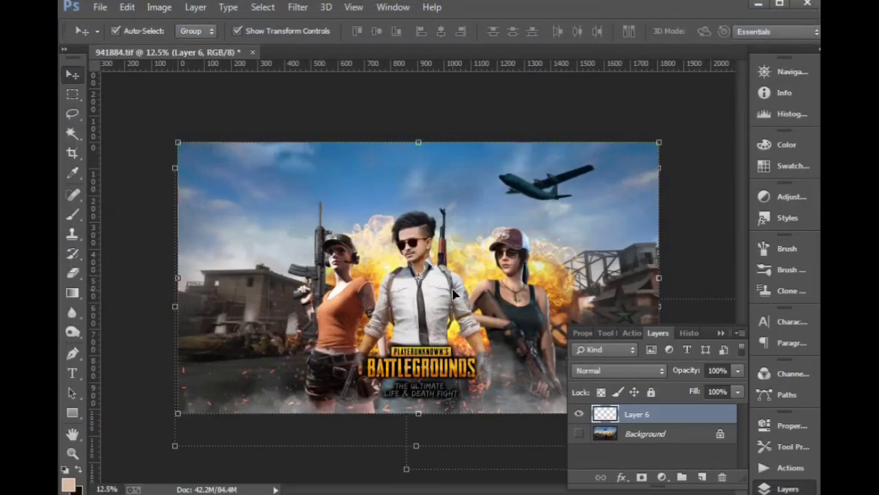
Zoom in on the graded poster and collapse the Layers panel to view it unobstructed.
{"action": "key", "text": "ctrl+plus"}
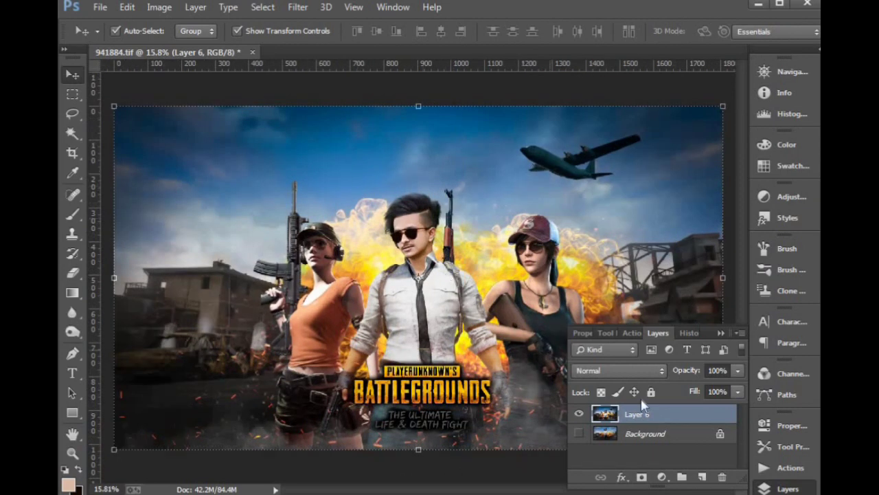
{"action": "left_click", "coordinate": [783, 488]}
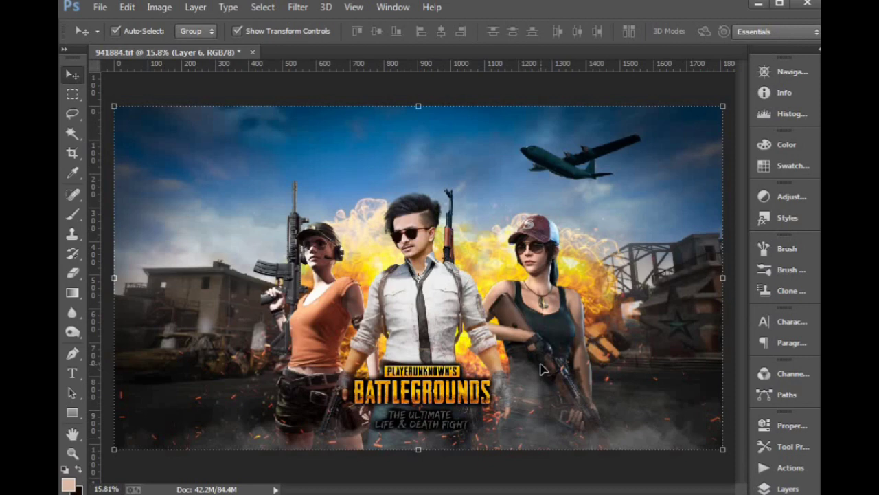